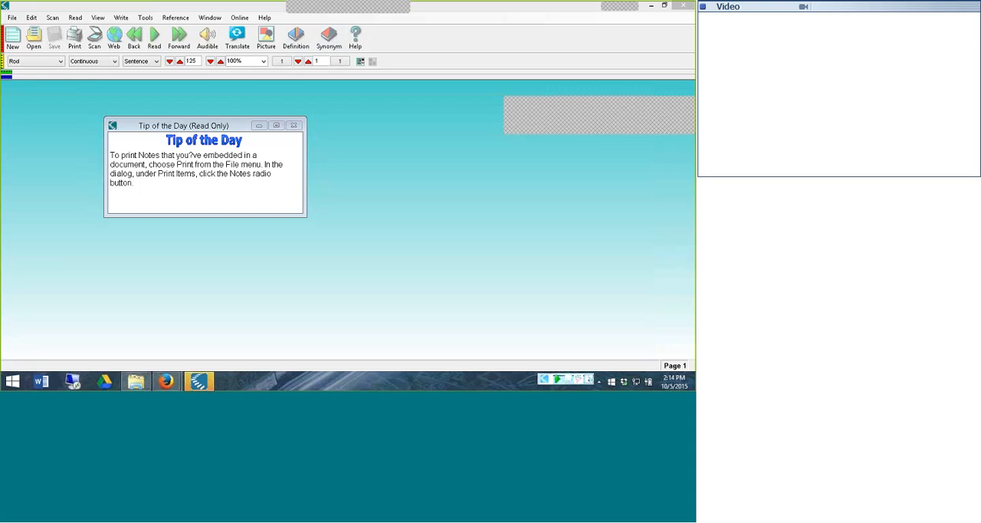
Switch to Firefox and open superteacherworksheets.com in a new tab
click(650, 7)
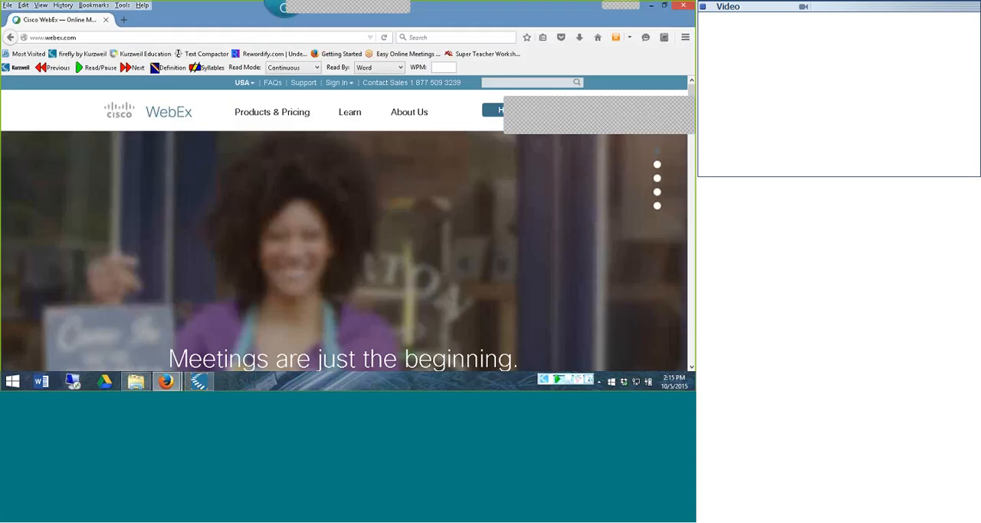
click(124, 19)
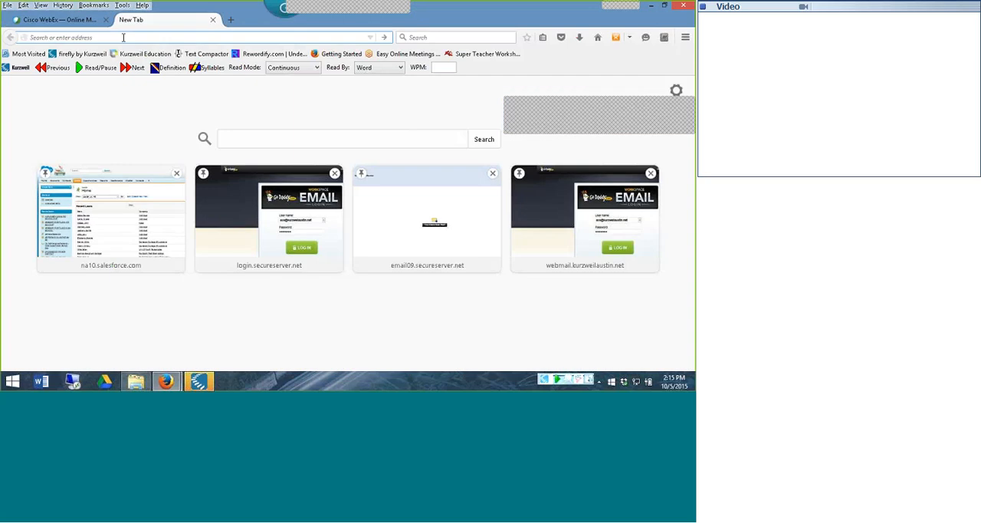
text(superteacherworksheets.com/)
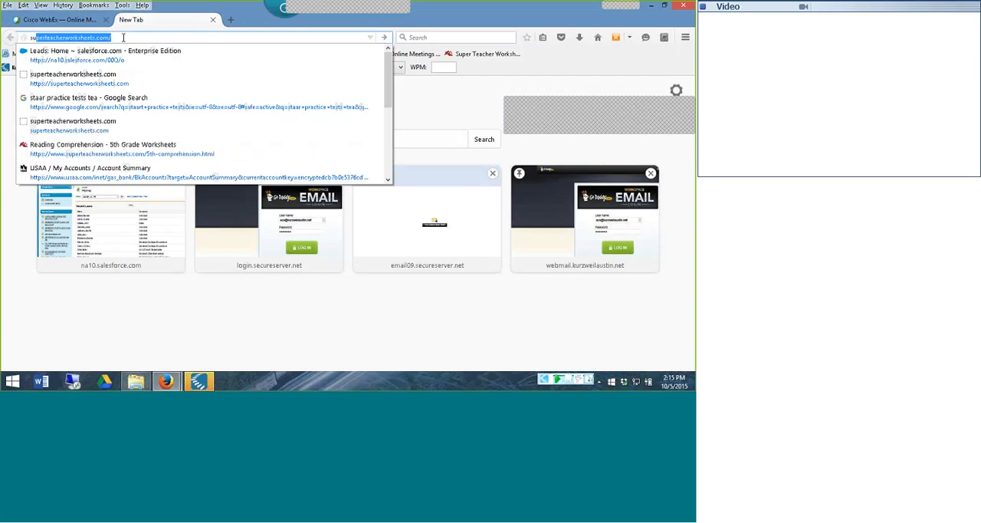
click(104, 56)
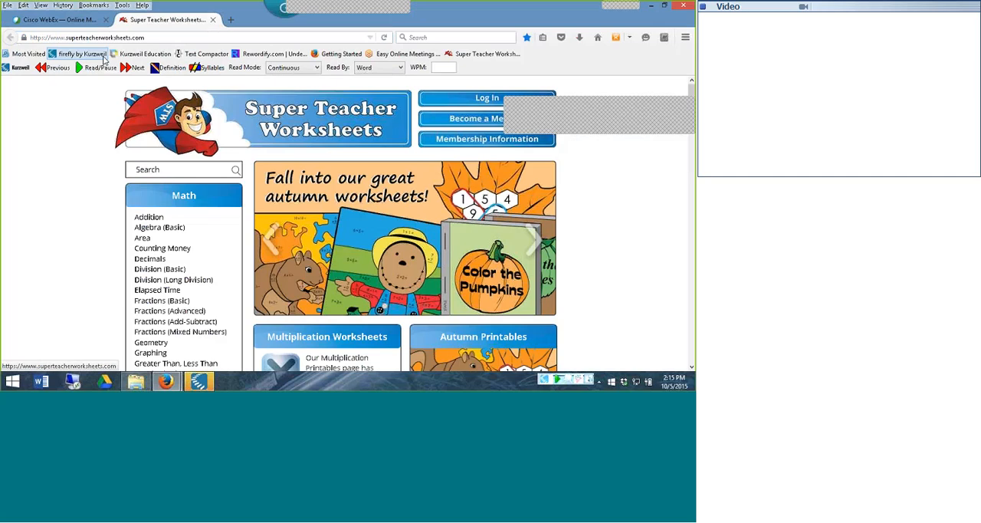
Go to the Grade 5 reading comprehension page, and download and open the "Hitchhikers in the Bathroom" PDF
drag(692, 100, 691, 156)
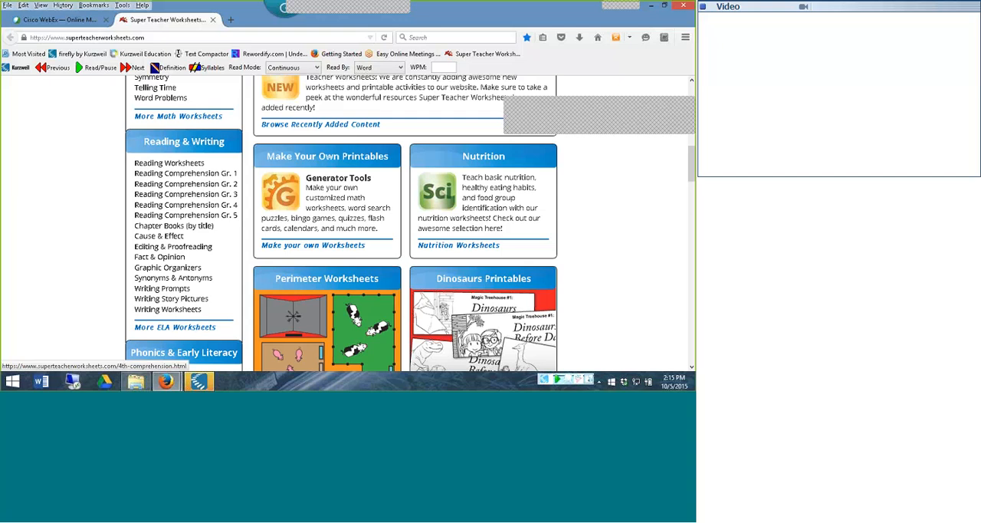
click(213, 217)
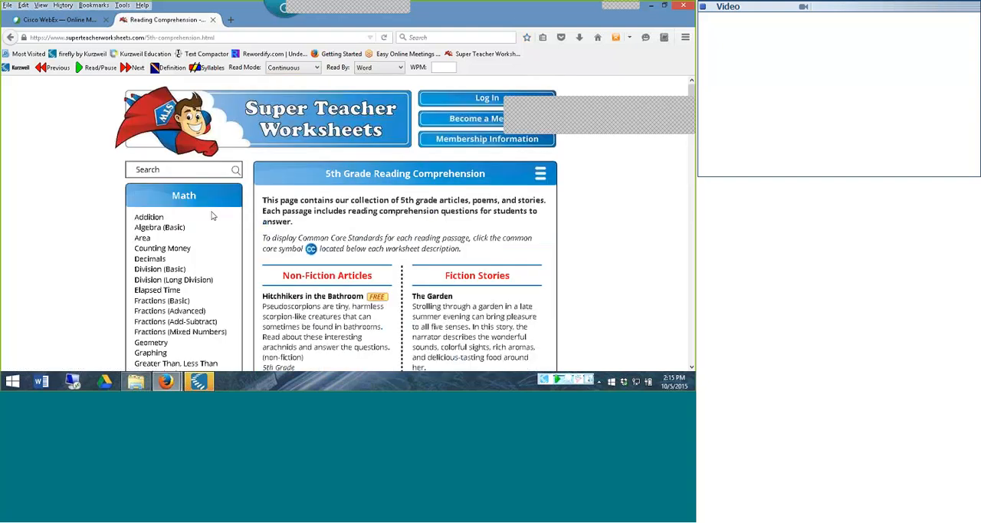
scroll(388, 171, down, 3)
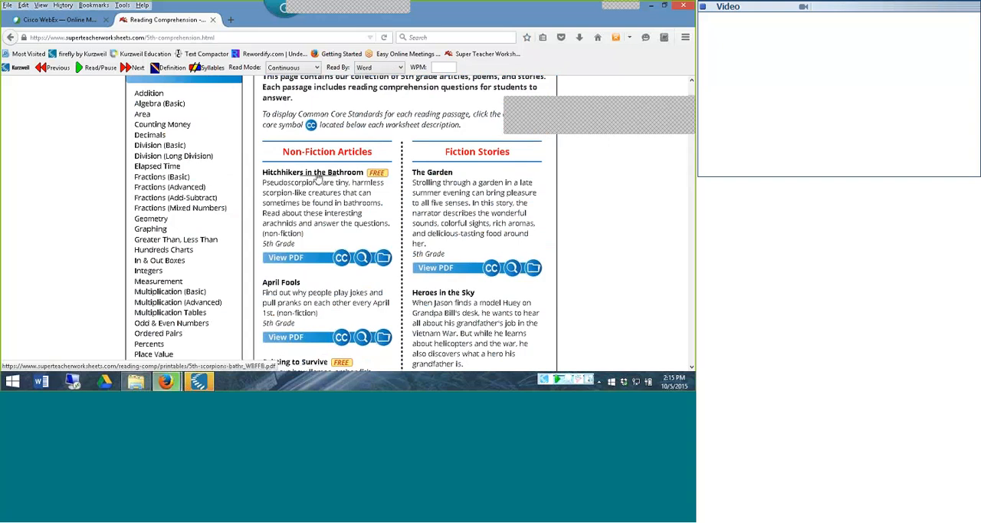
click(580, 39)
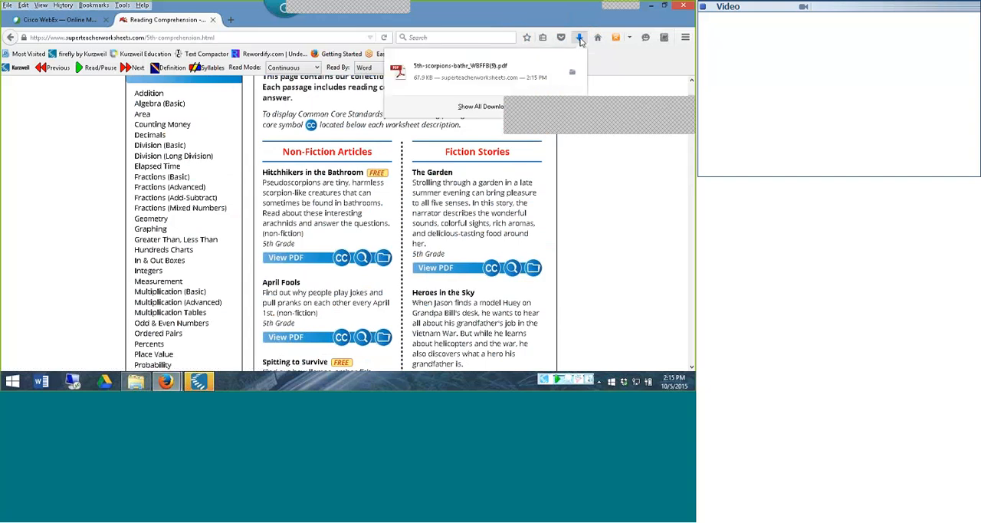
click(474, 66)
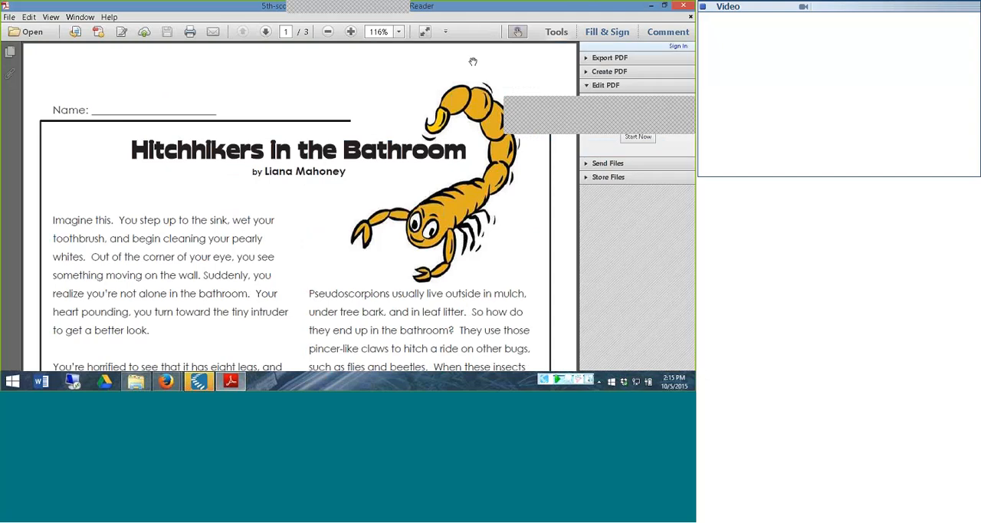
Print all pages of the PDF to the KESI Virtual Printer with its color mode set to Color
click(191, 35)
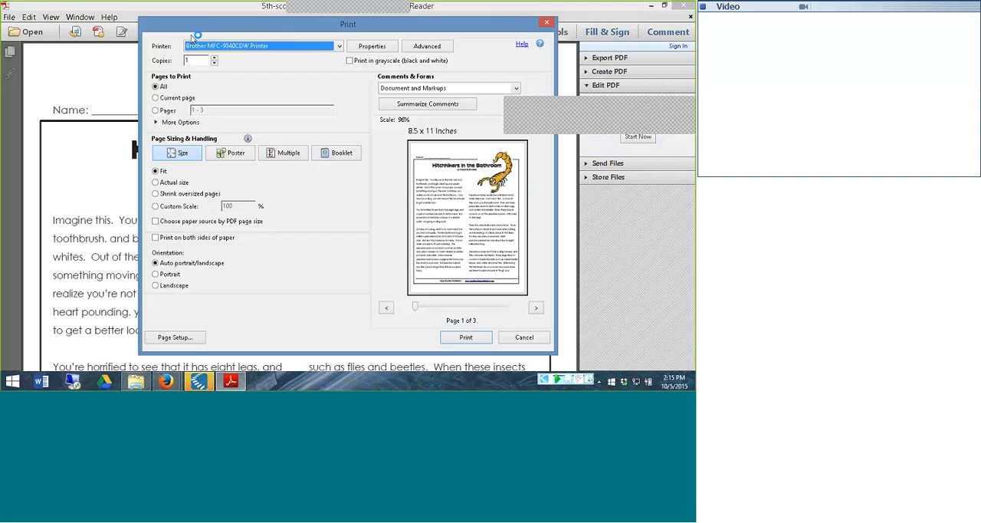
click(333, 48)
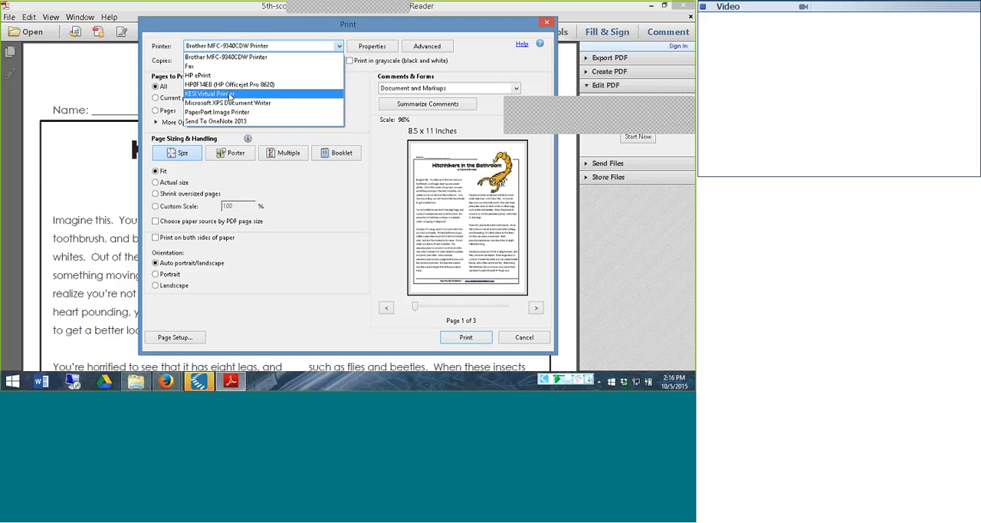
click(228, 95)
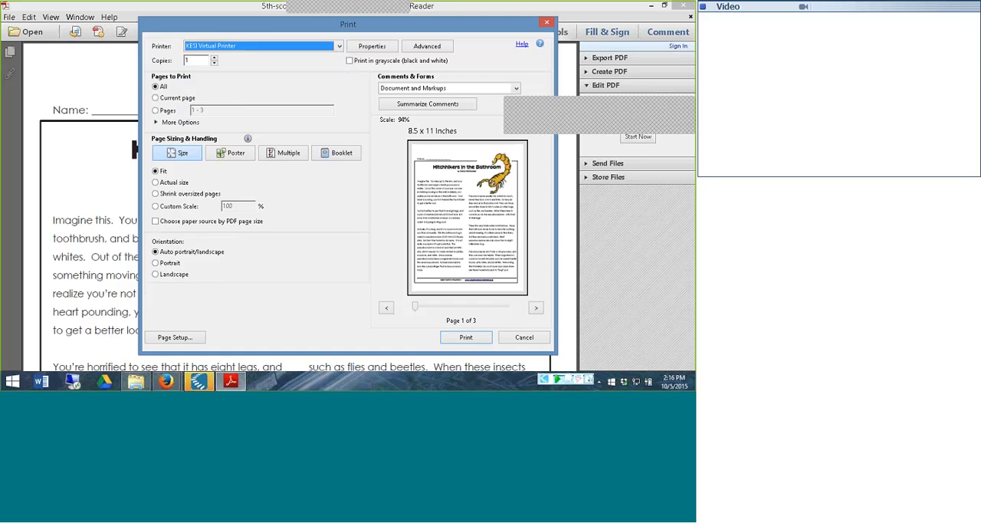
click(373, 47)
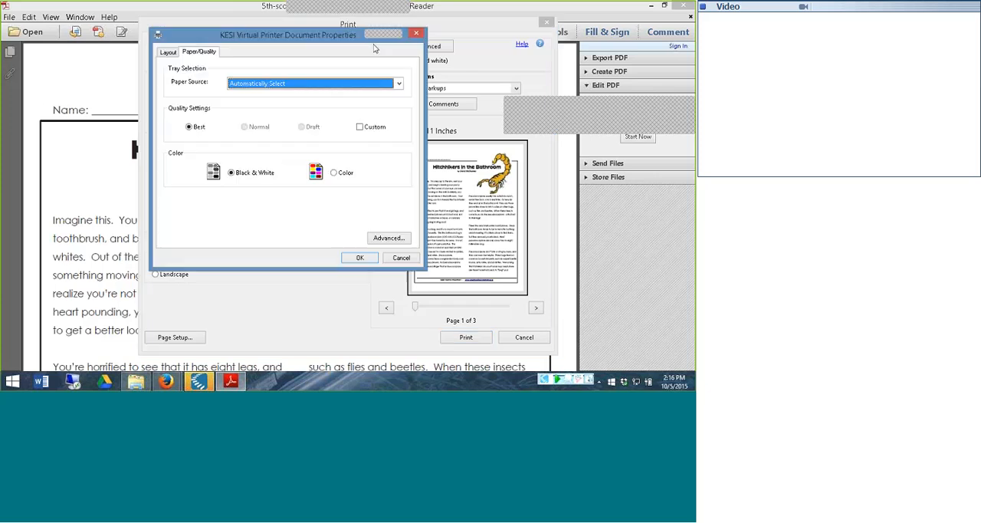
click(334, 174)
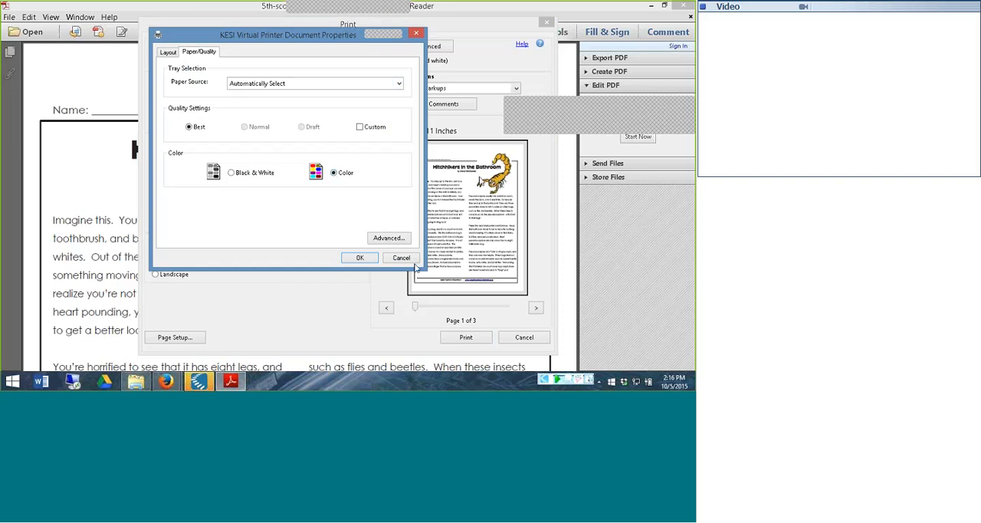
click(361, 258)
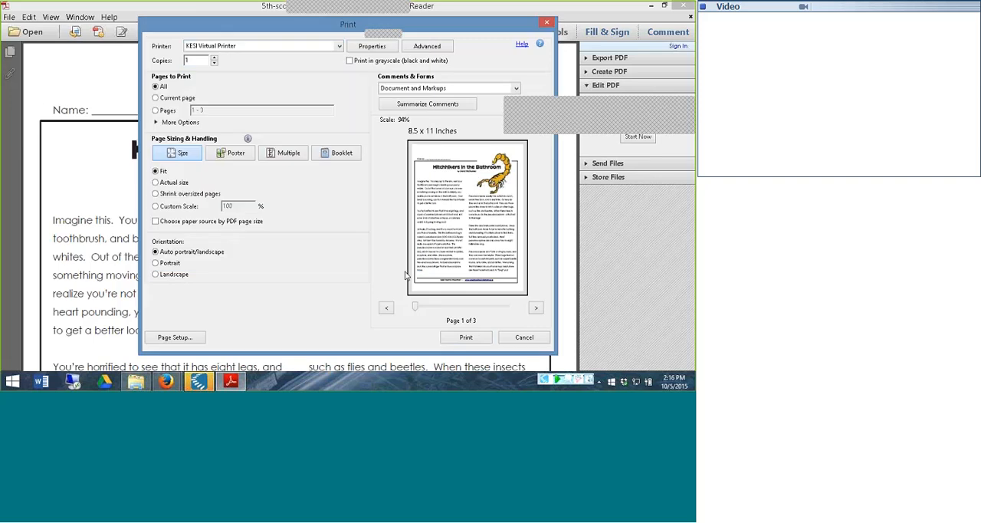
click(466, 337)
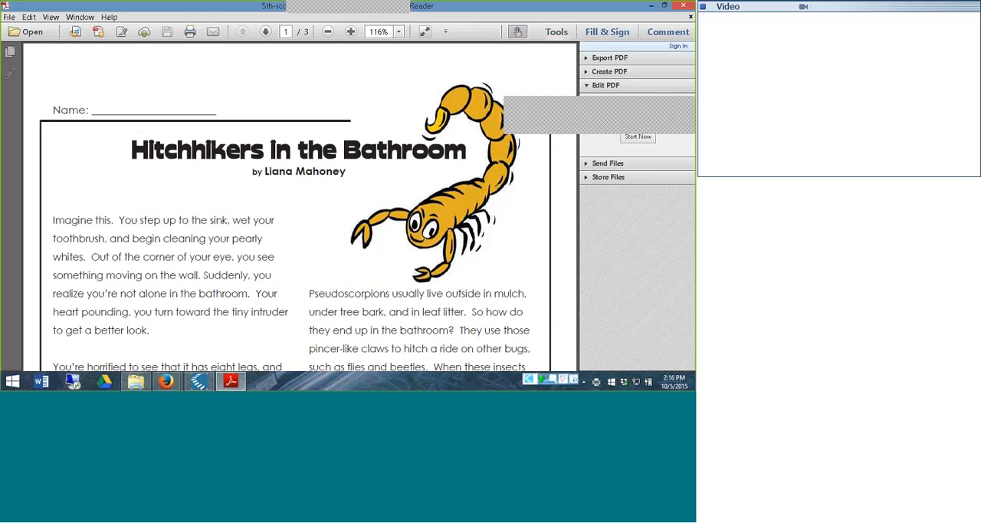
Accept the Kurzweil recognition page range from page 1 to page 3
mouse_move(198, 381)
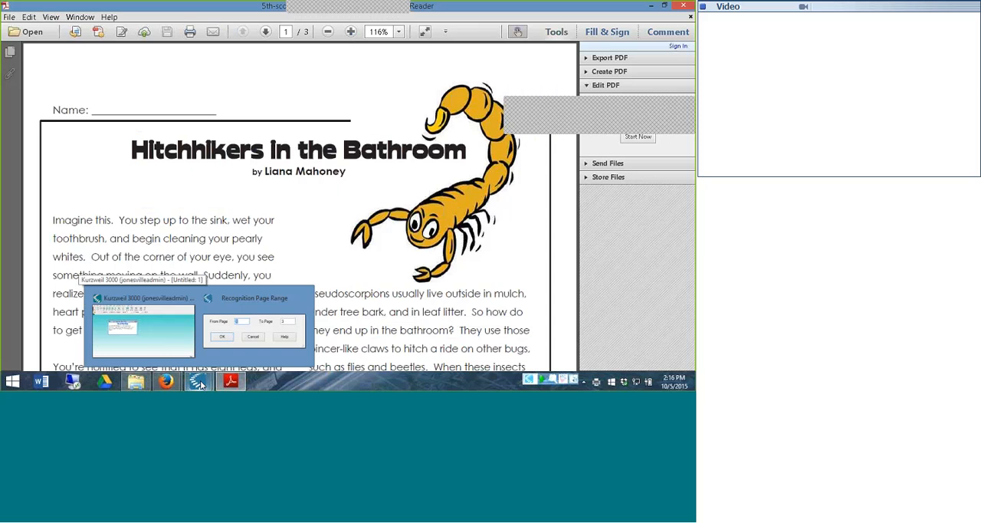
click(238, 338)
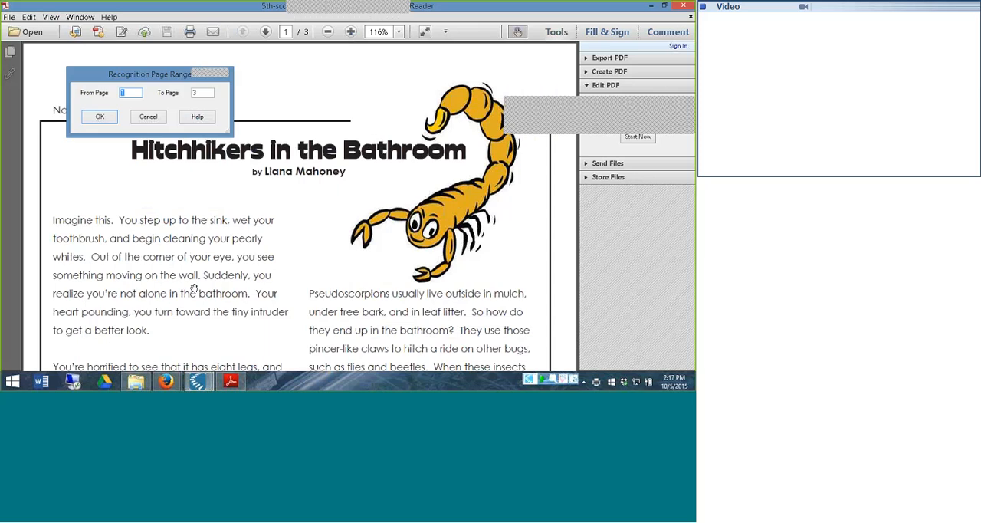
click(100, 116)
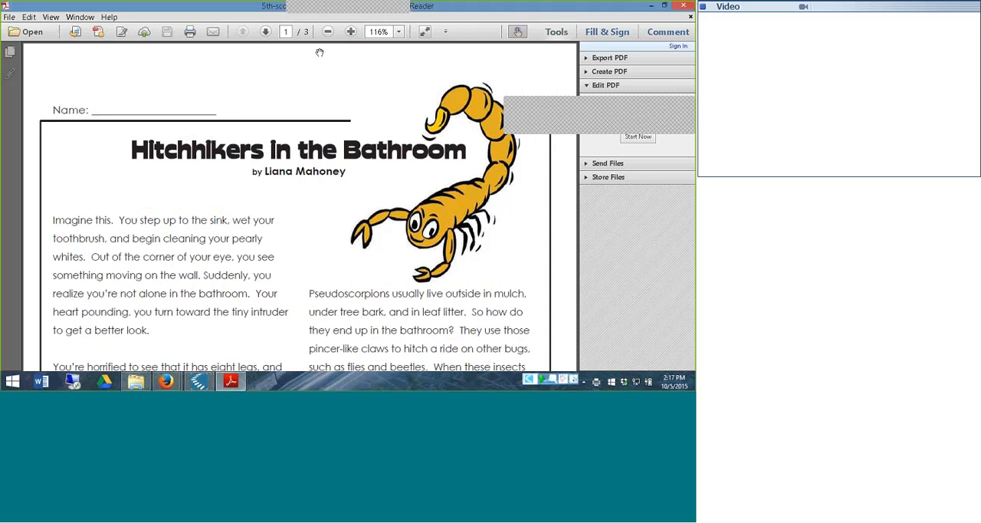
Close the PDF reader and the browser, and switch to Kurzweil 3000
click(687, 8)
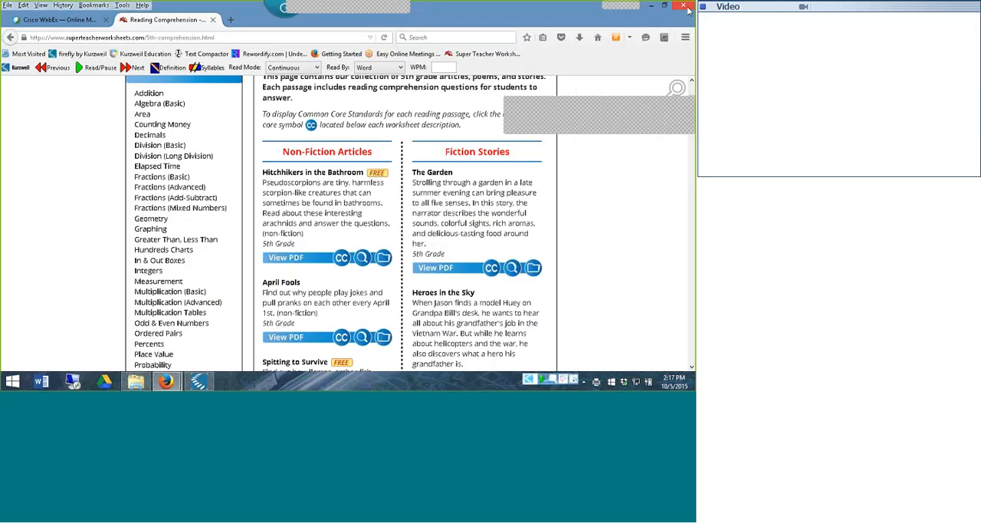
click(687, 7)
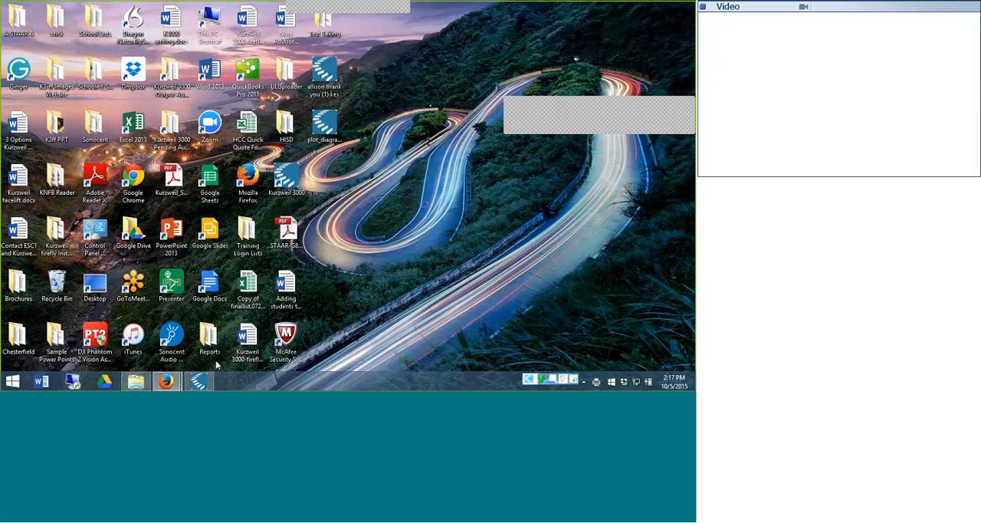
click(201, 381)
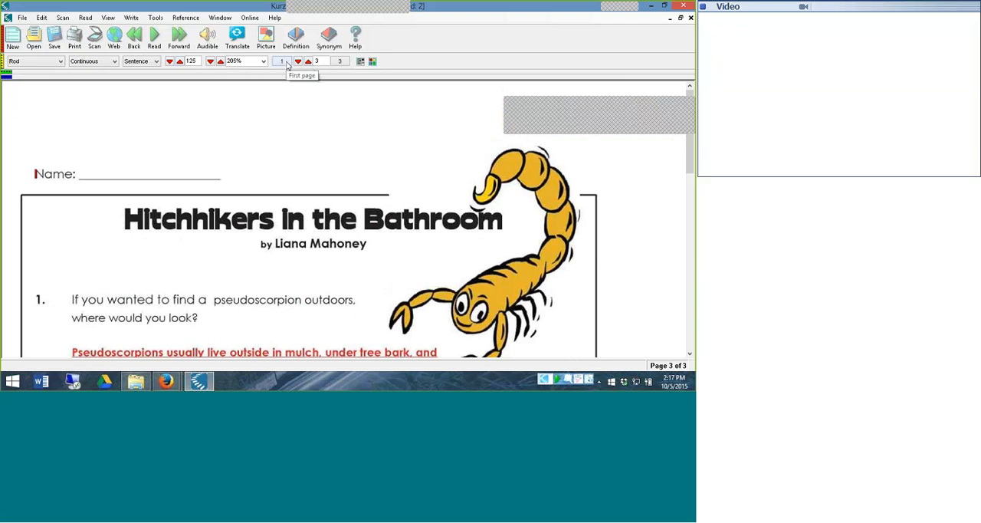
Set the document zoom to 205% and go to the first page of the worksheet
click(211, 62)
click(220, 62)
click(280, 62)
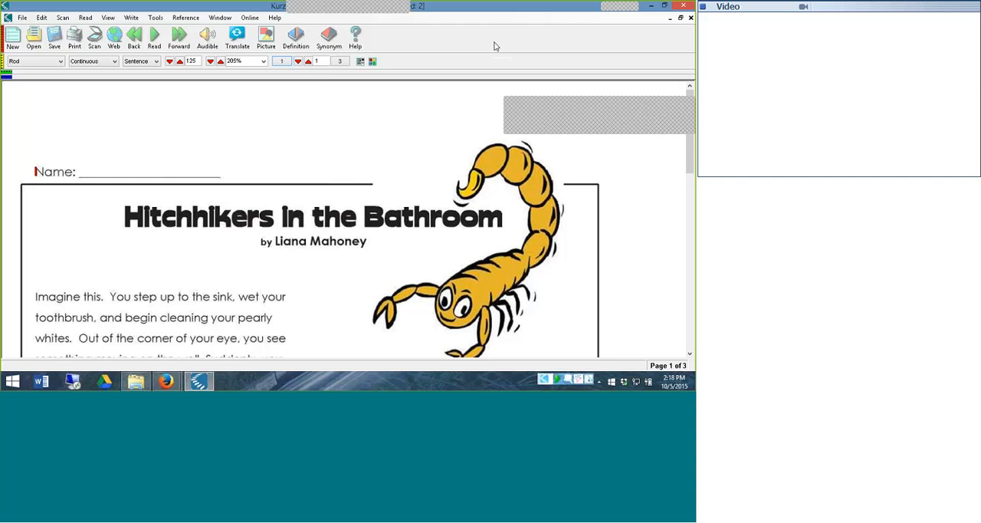
Apply the "10 Test Preparation" toolbar set
right_click(495, 47)
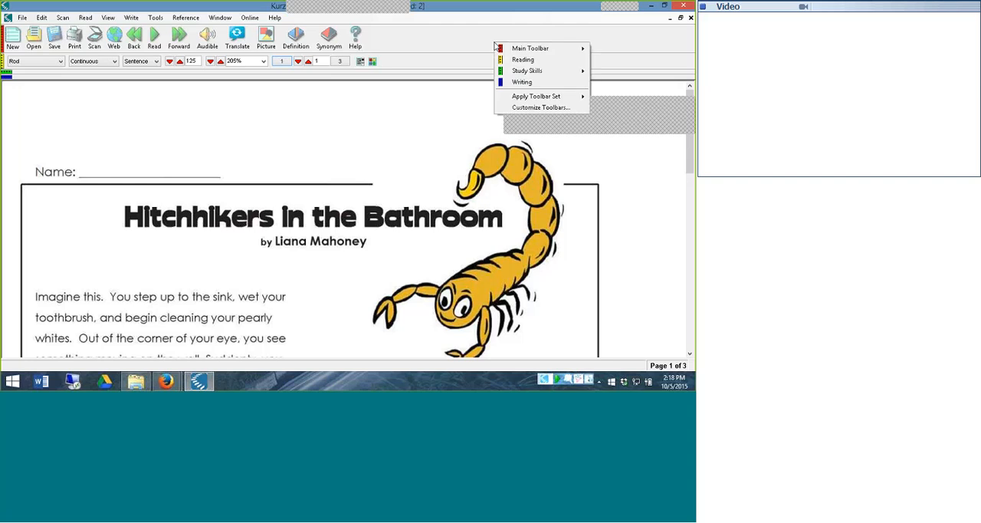
mouse_move(518, 96)
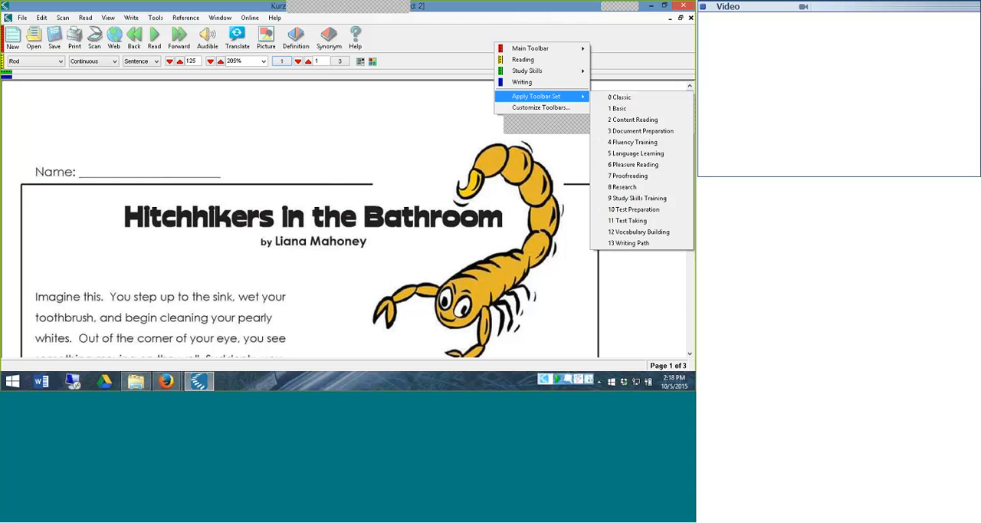
click(628, 212)
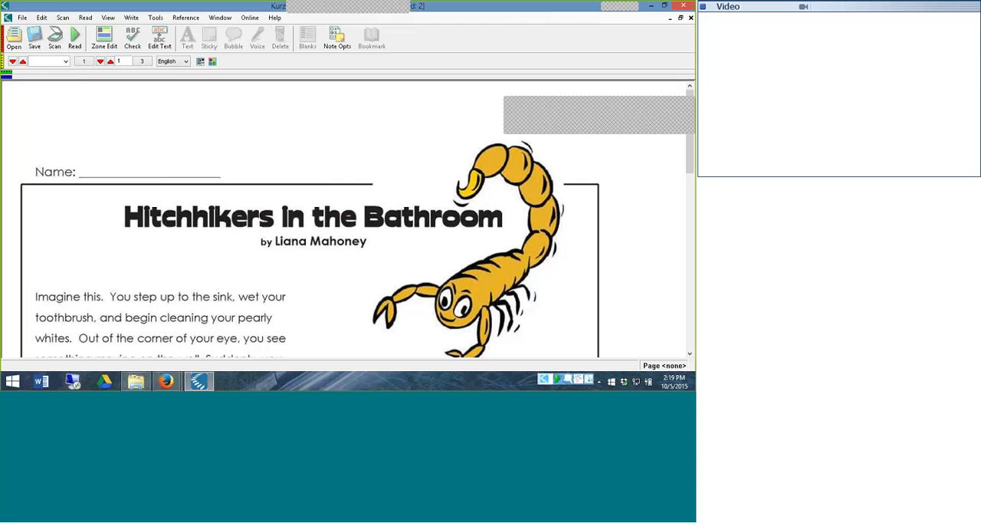
Activate the Zone Editor and delete the two footer zones, "Super Teacher Worksheets" and the website address, from page 1
click(102, 40)
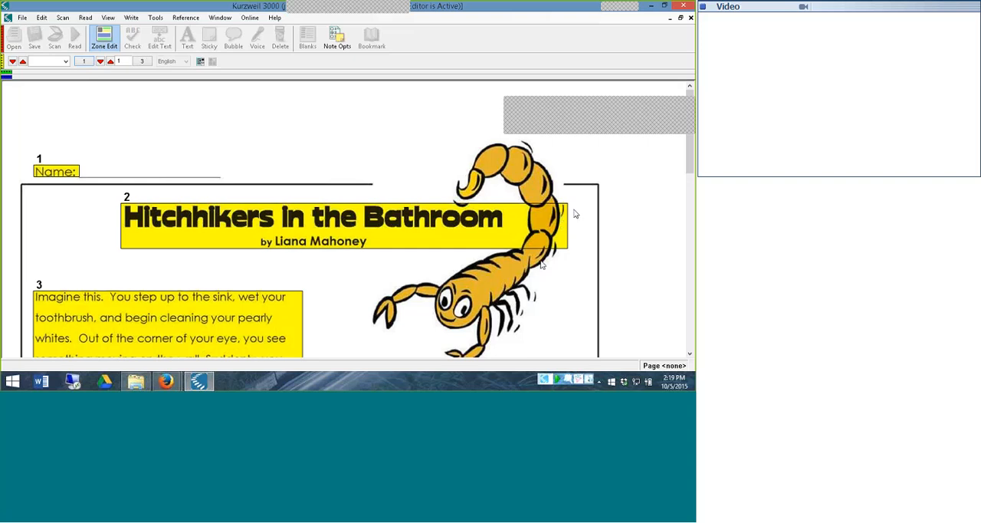
drag(692, 150, 692, 311)
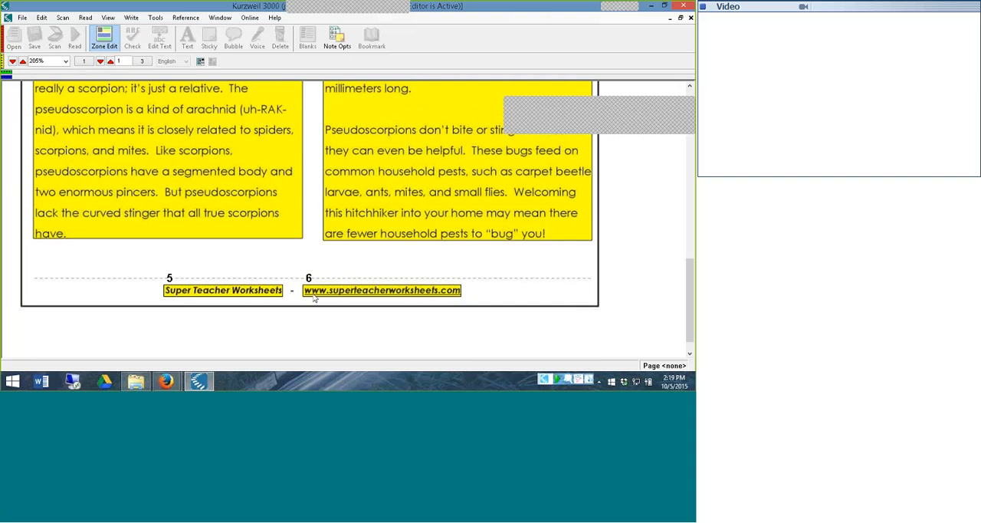
click(204, 294)
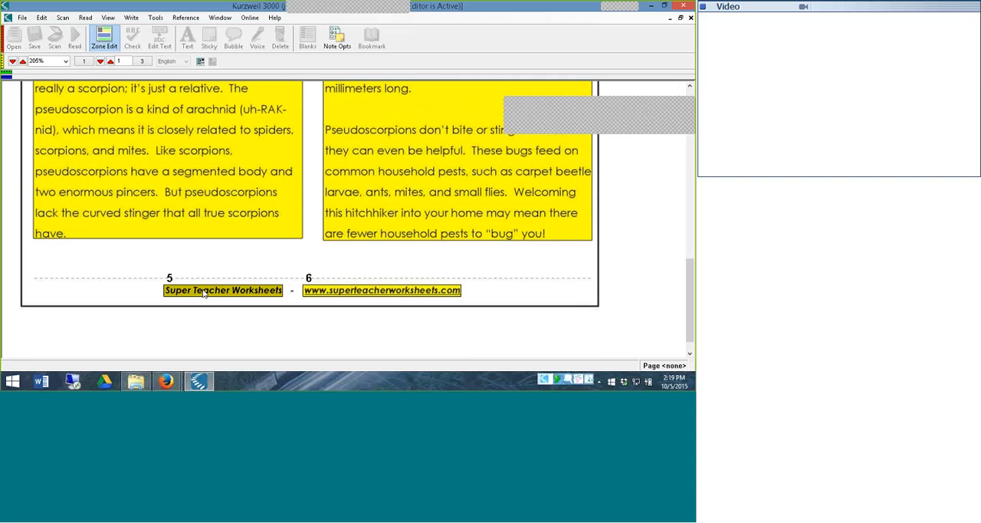
right_click(204, 293)
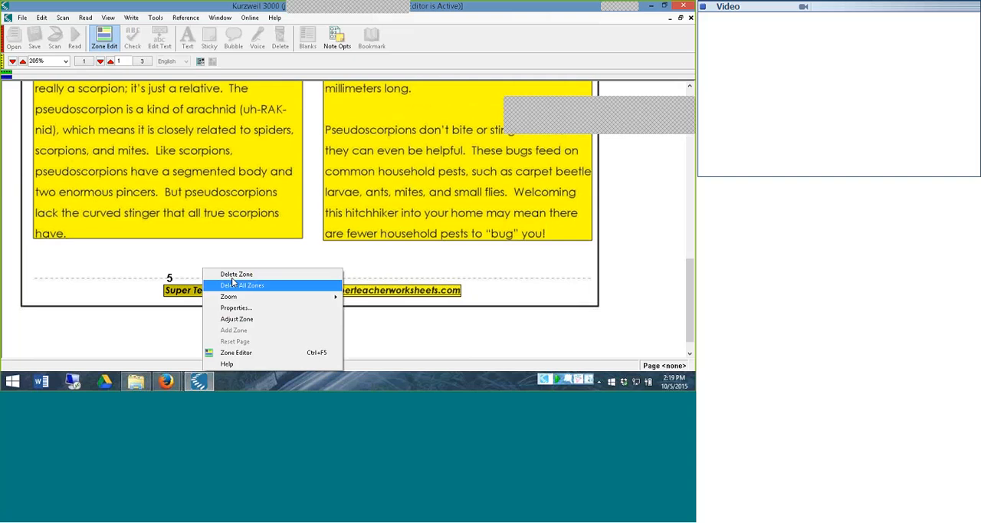
click(234, 275)
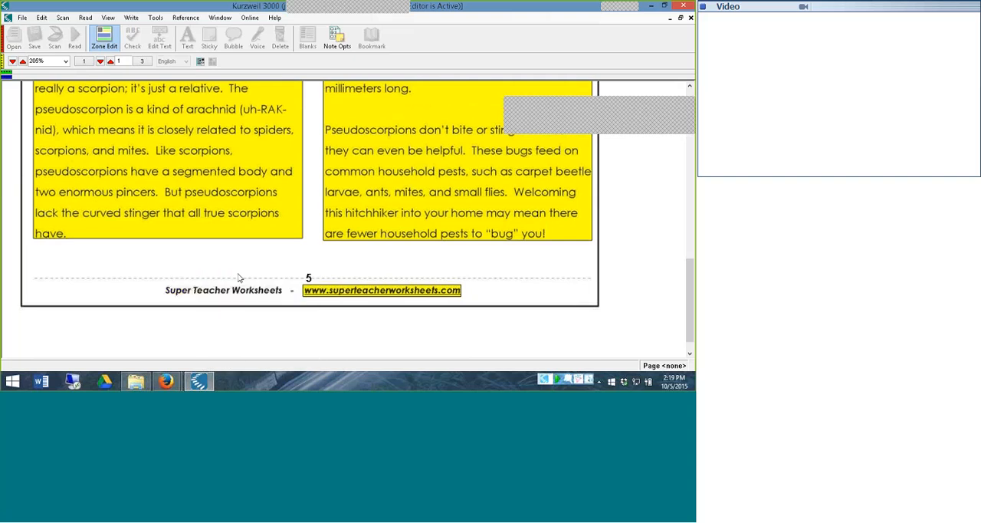
right_click(323, 294)
click(350, 279)
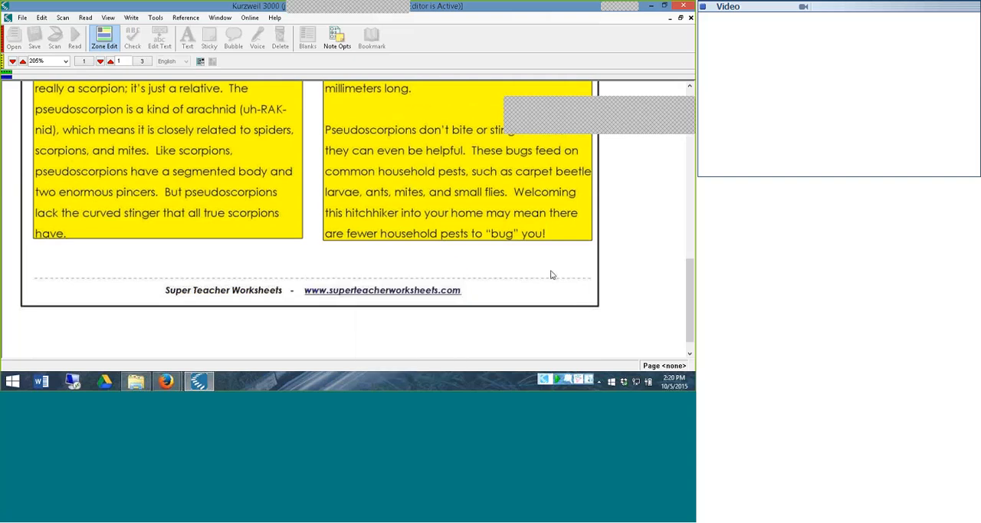
Adjust the "Hitchhikers in the Bathroom" title zone, narrowing it to end after the title text and exclude the scorpion's tail
scroll(691, 232, up, 1)
scroll(691, 232, up, 15)
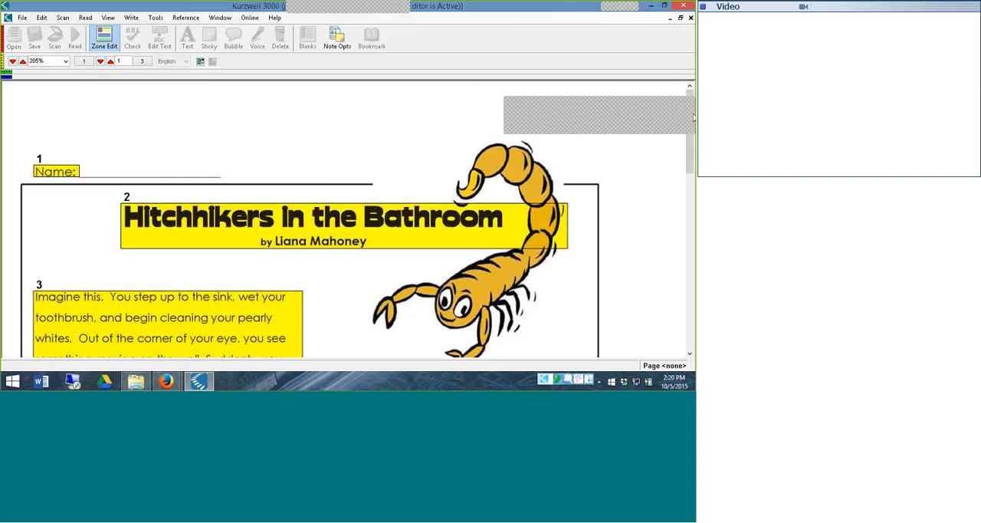
right_click(559, 228)
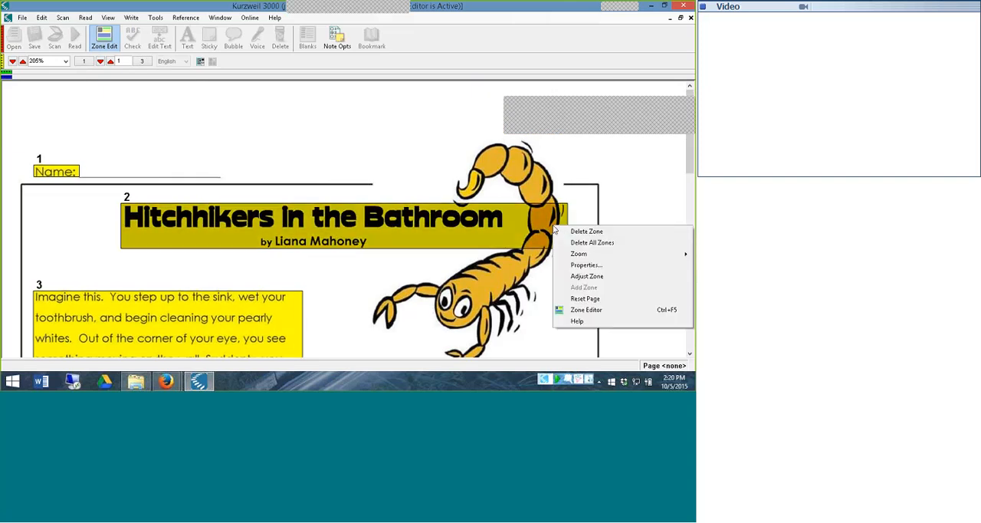
click(587, 276)
drag(568, 203, 504, 203)
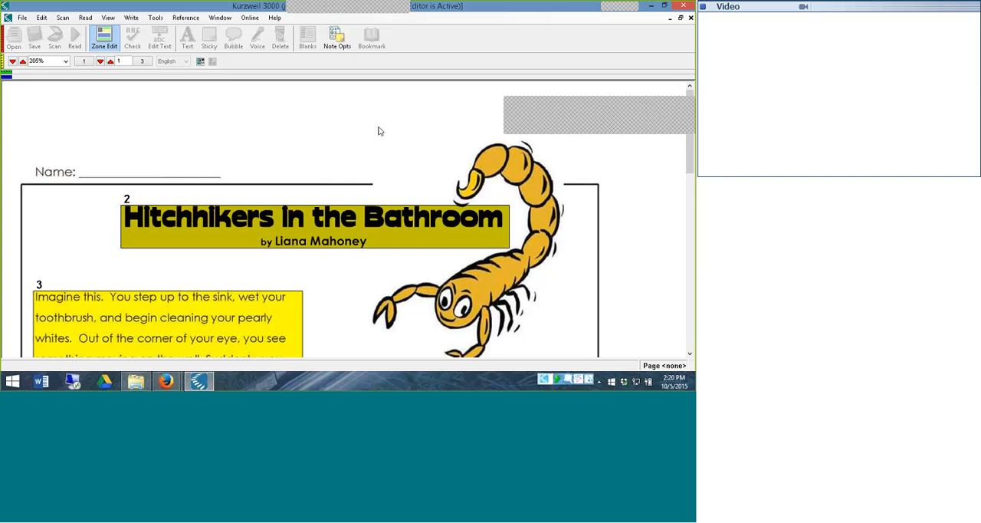
Inspect the zone type and reading order in the properties of the "Imagine this" paragraph zone on page 1
mouse_move(689, 167)
mouse_down()
mouse_move(690, 194)
mouse_move(693, 151)
mouse_up()
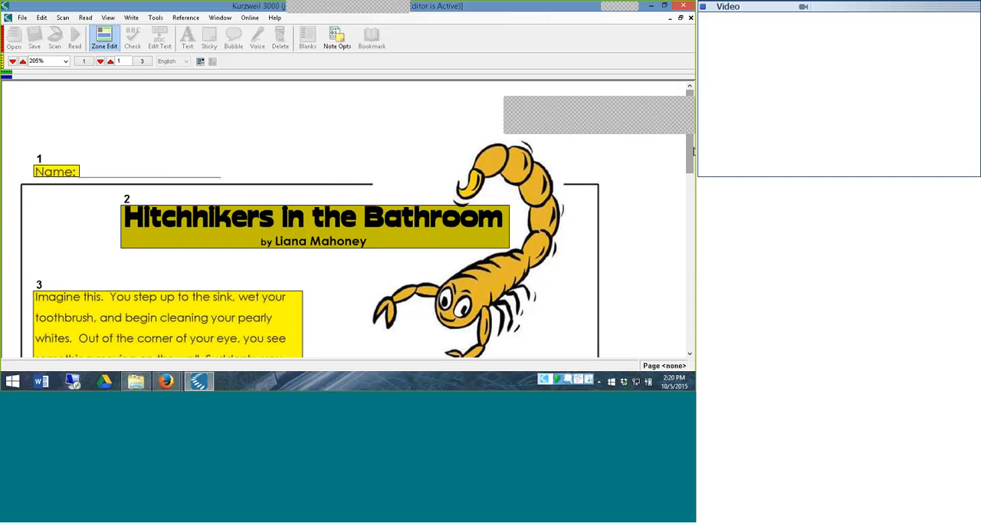
drag(693, 151, 694, 193)
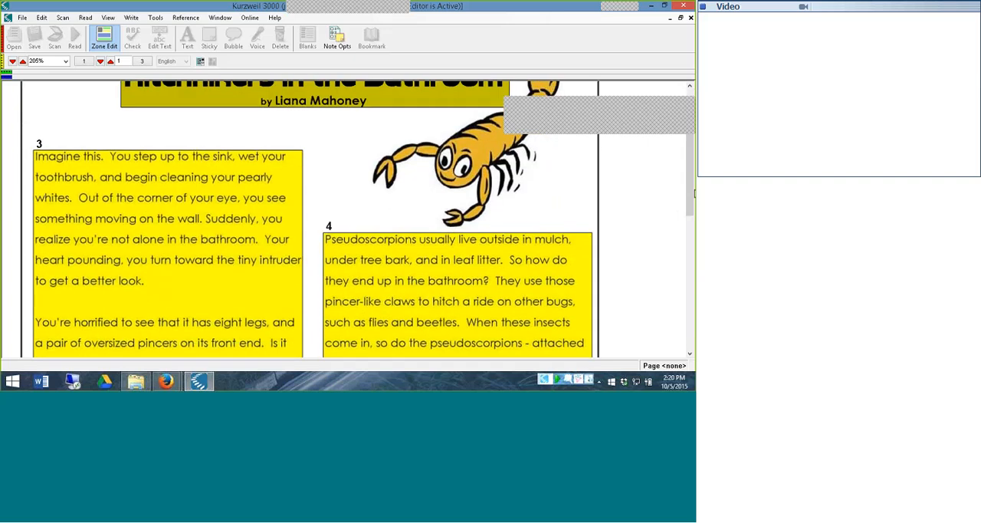
click(165, 271)
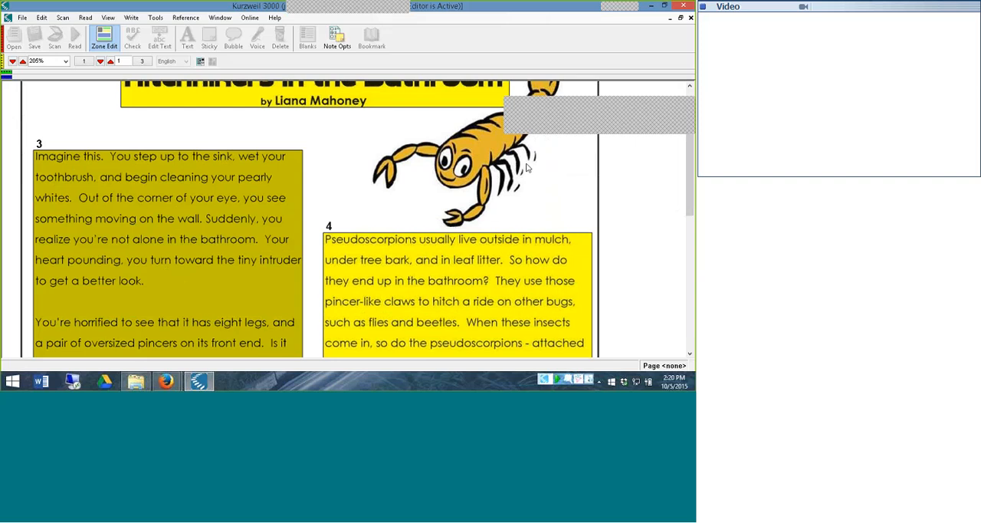
drag(687, 177, 689, 198)
right_click(225, 263)
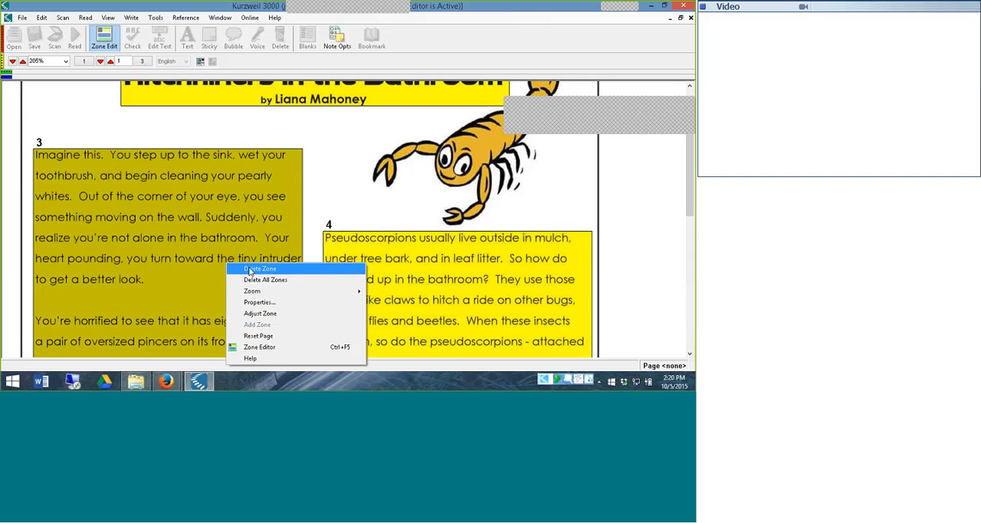
click(250, 270)
scroll(251, 211, up, 1)
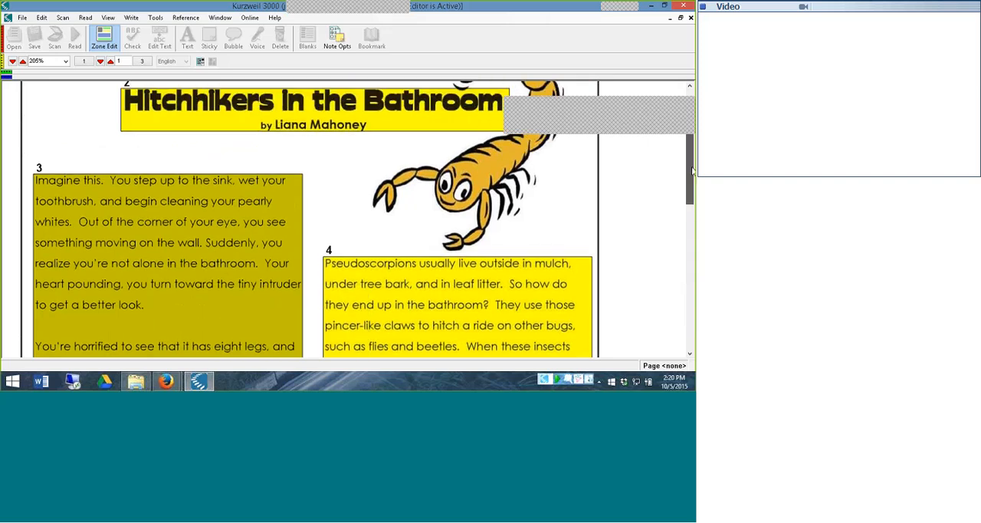
right_click(251, 211)
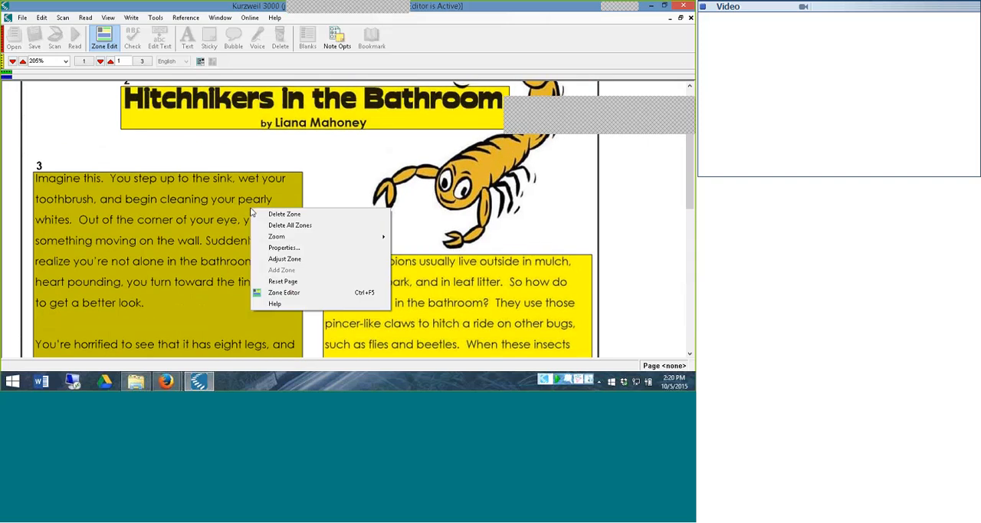
click(293, 255)
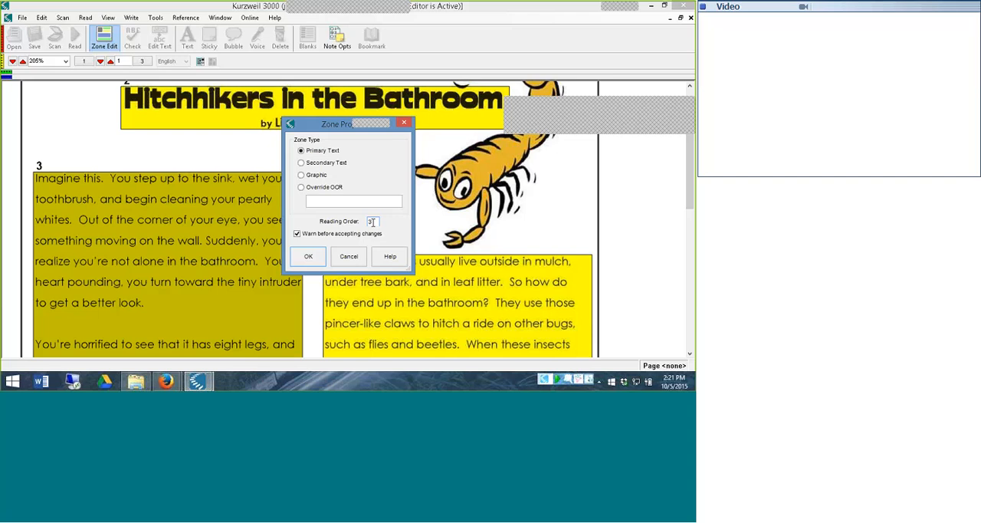
click(404, 122)
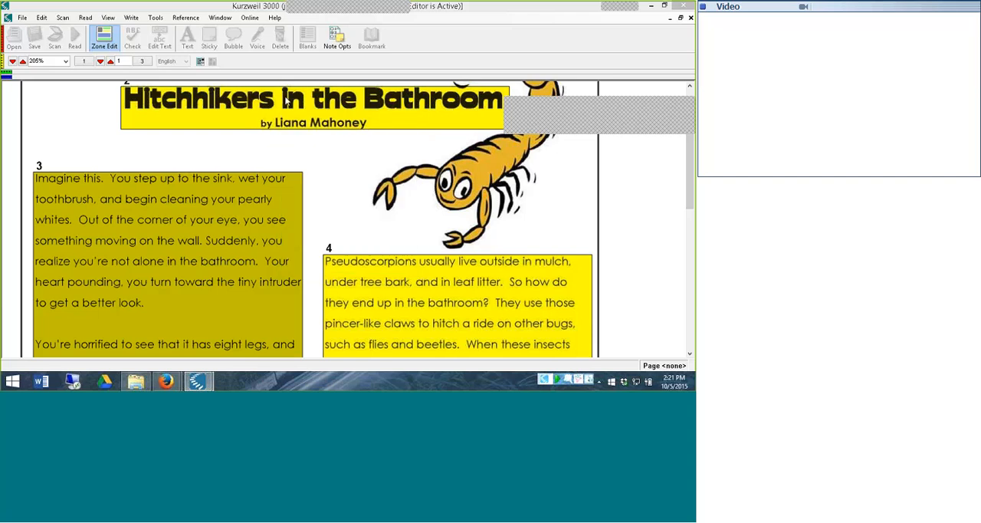
Go to page 2 of the worksheet, saving the Zone Editor changes and rerecognizing page 1
click(110, 63)
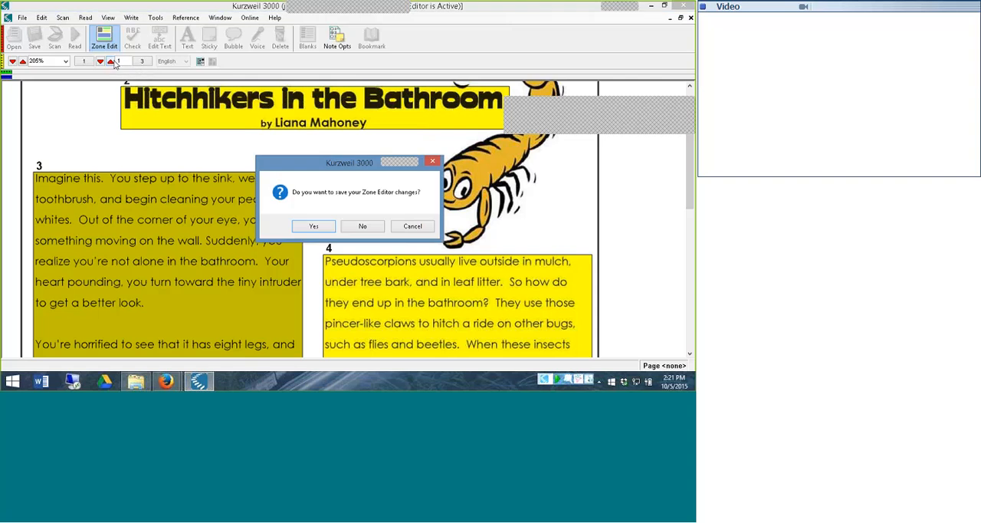
click(320, 228)
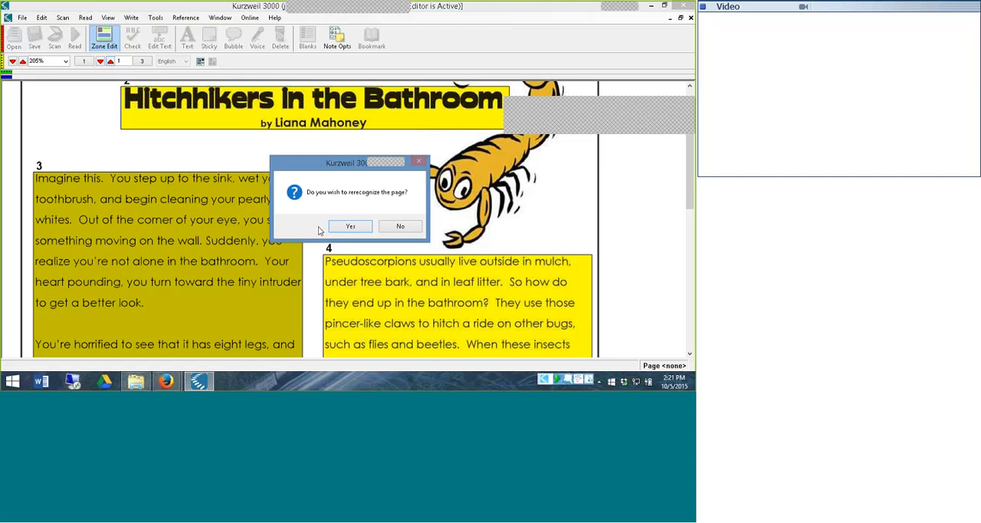
click(350, 227)
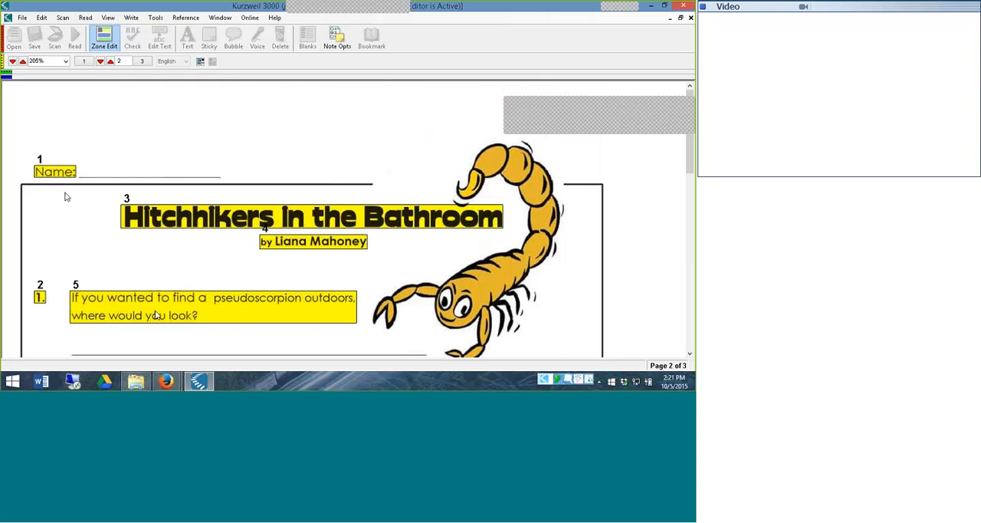
Set the reading order of the "Hitchhikers in the Bathroom" title zone on page 2 to 2
right_click(153, 216)
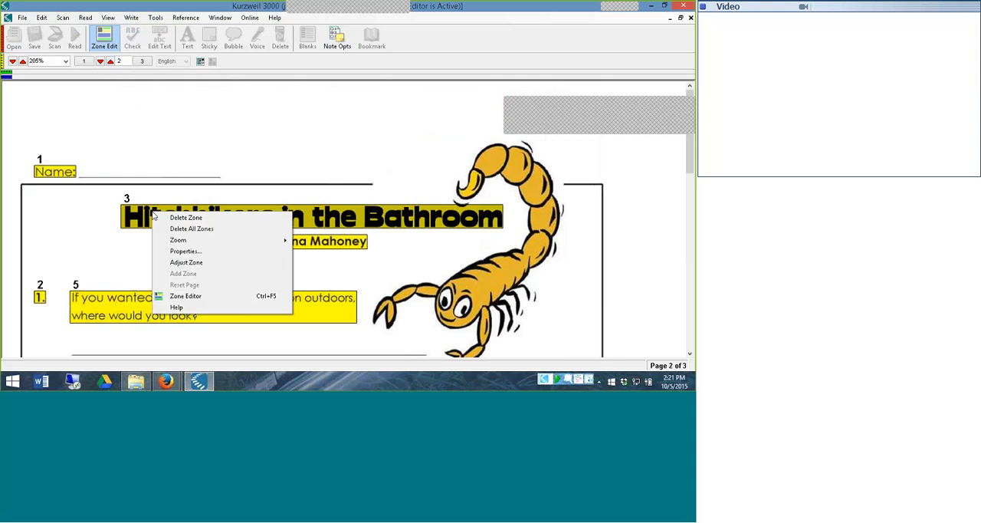
click(189, 255)
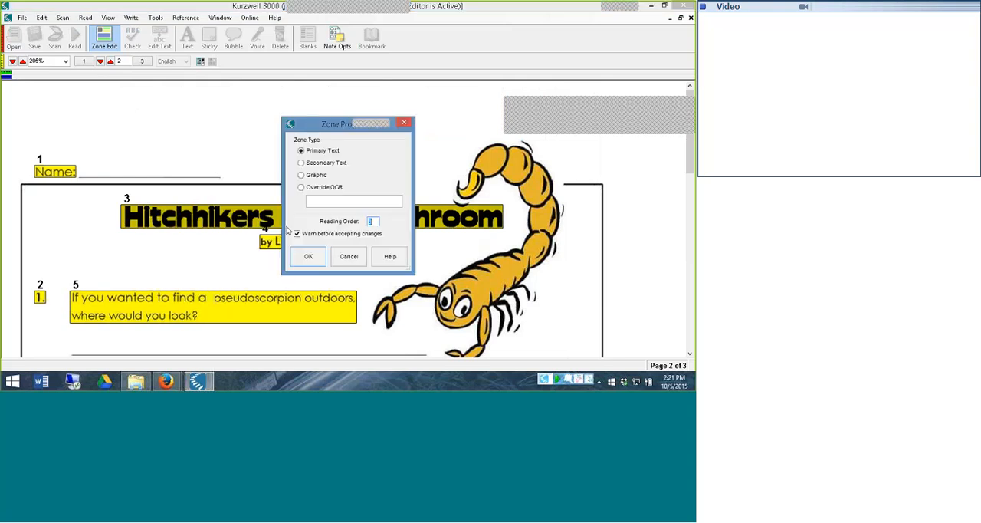
click(315, 259)
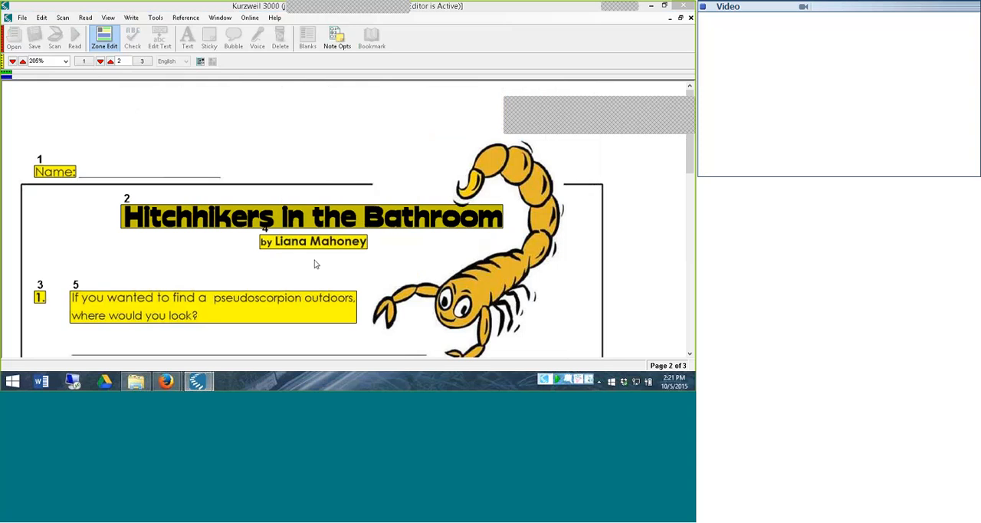
Set the reading order of the author byline zone beneath the page 2 title to 3
right_click(271, 245)
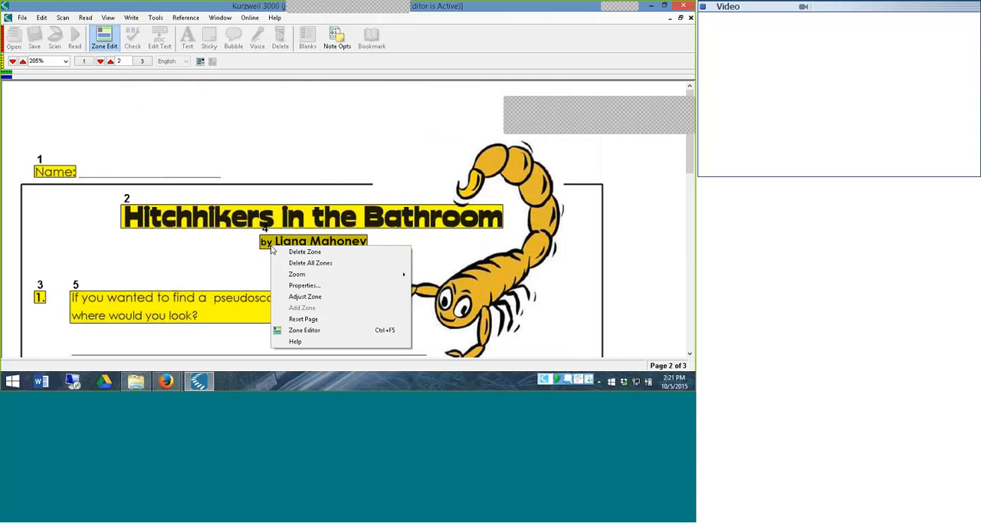
click(307, 285)
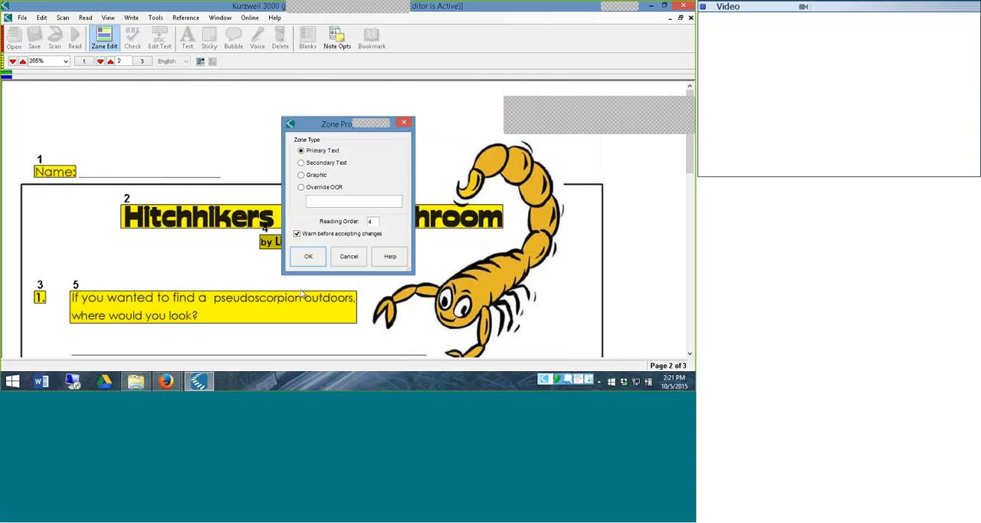
double_click(374, 222)
text(3)
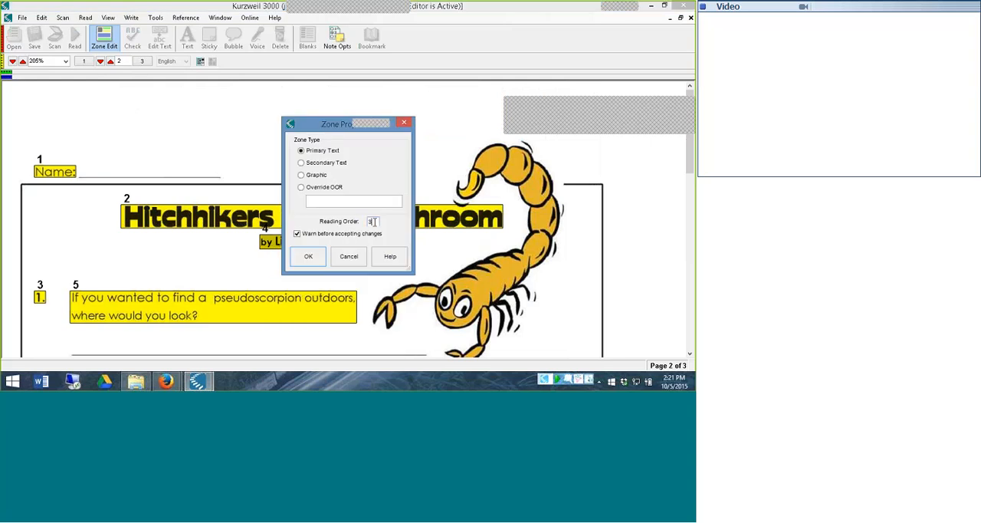
click(309, 257)
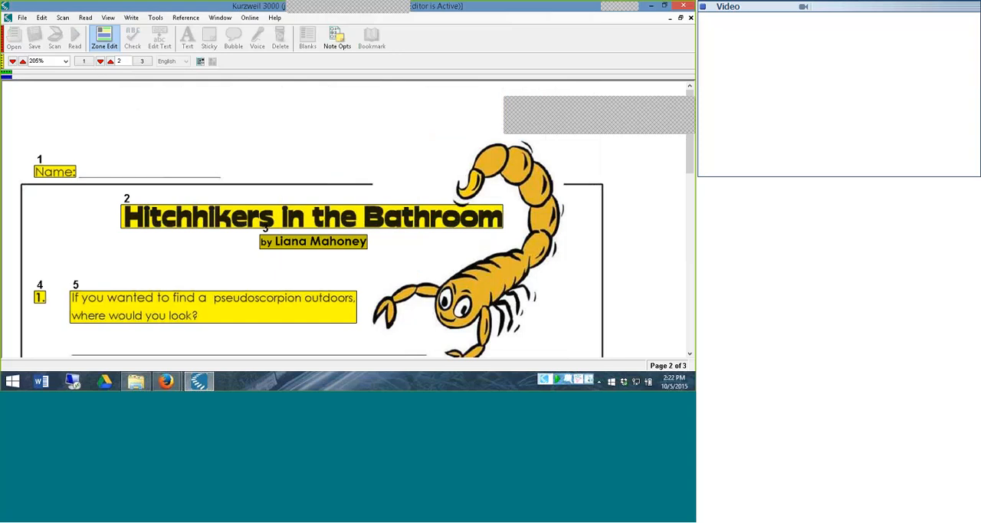
Delete the website address and "Super Teacher Worksheets" zones from the footer of page 2
drag(689, 150, 680, 214)
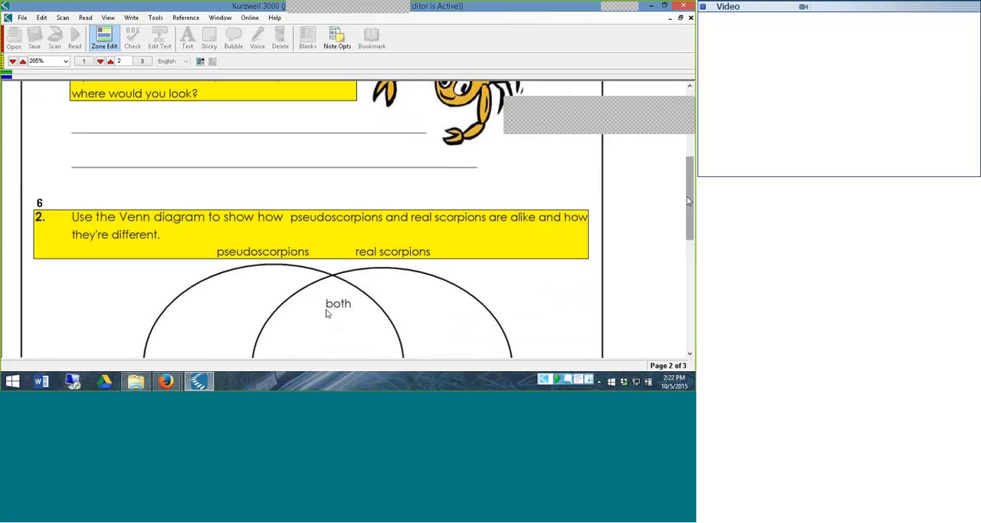
drag(688, 200, 688, 308)
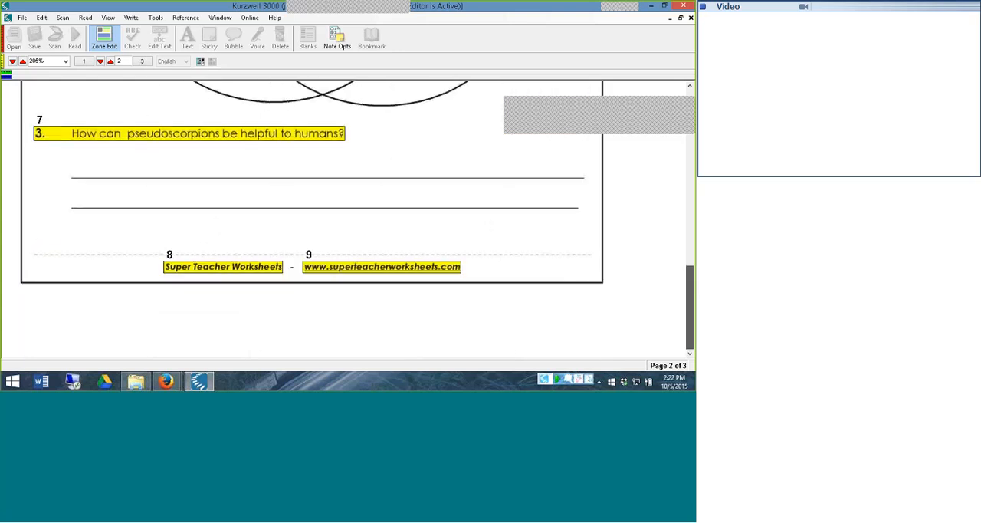
click(347, 270)
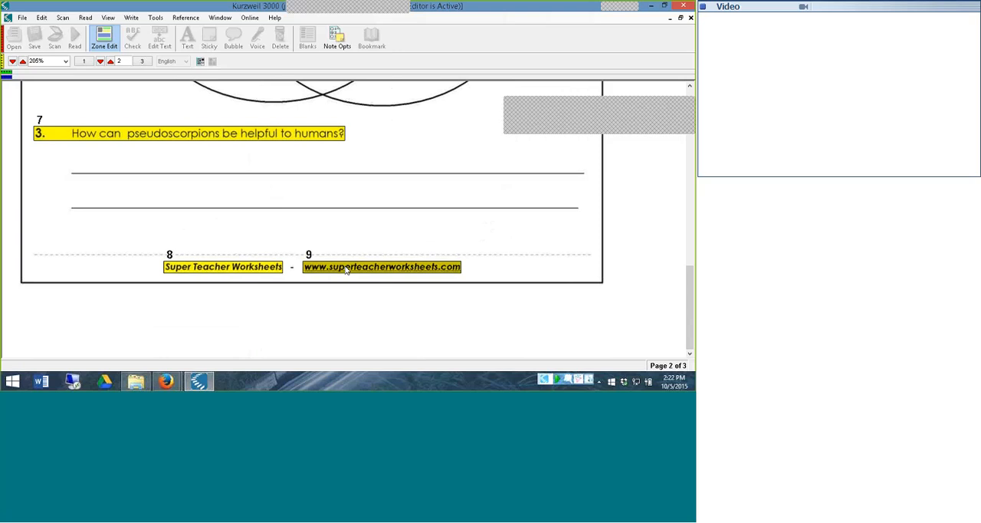
right_click(346, 270)
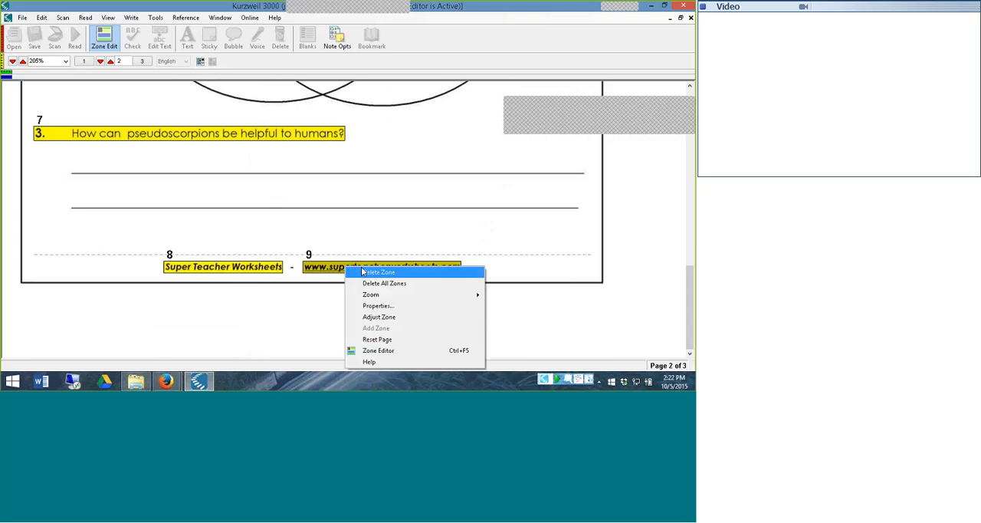
click(363, 273)
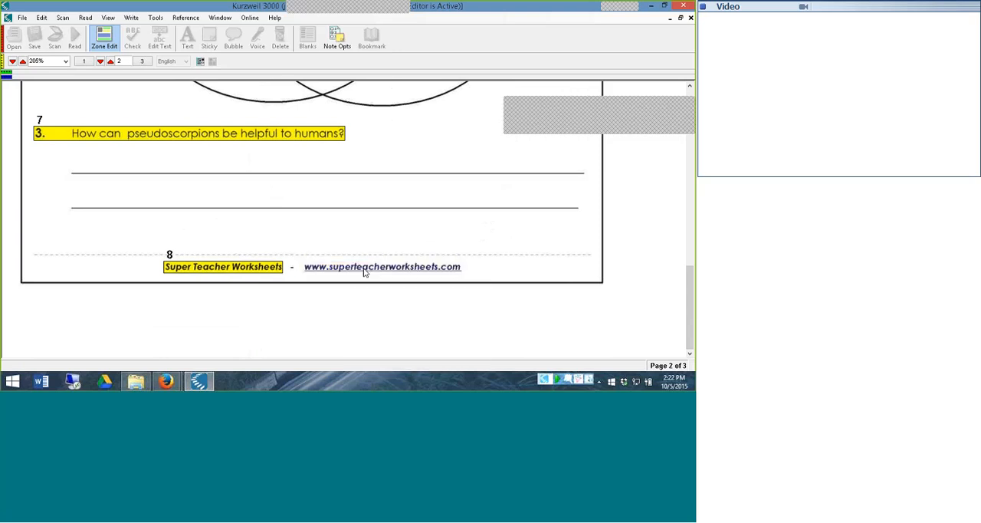
right_click(253, 267)
click(280, 270)
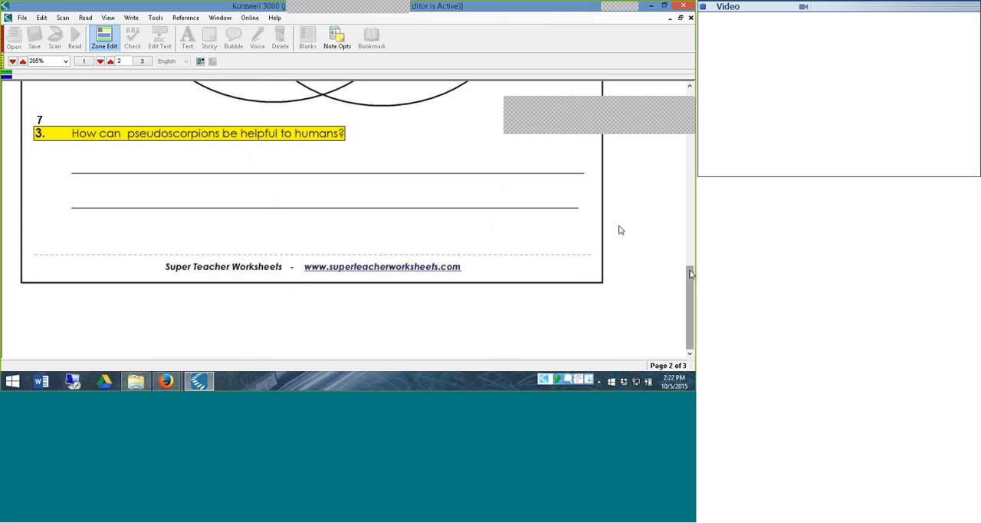
Add a zone around the word "both" in the overlap of the Venn diagram on page 2
scroll(618, 227, up, 5)
scroll(618, 228, up, 6)
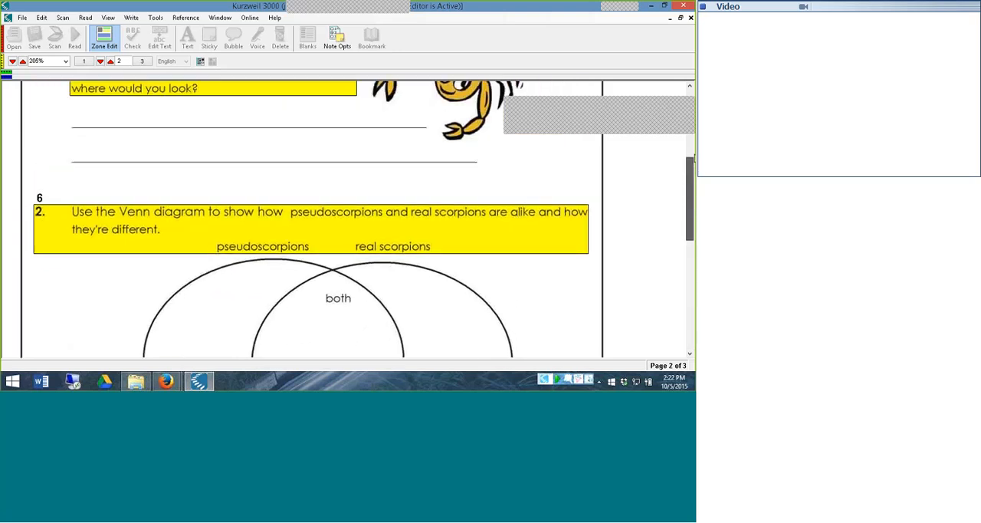
scroll(488, 246, down, 1)
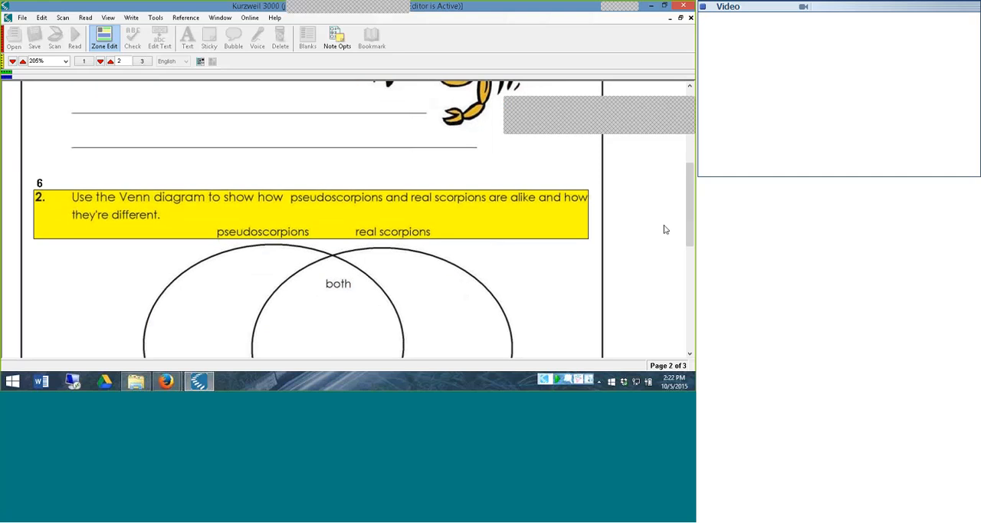
scroll(684, 240, down, 5)
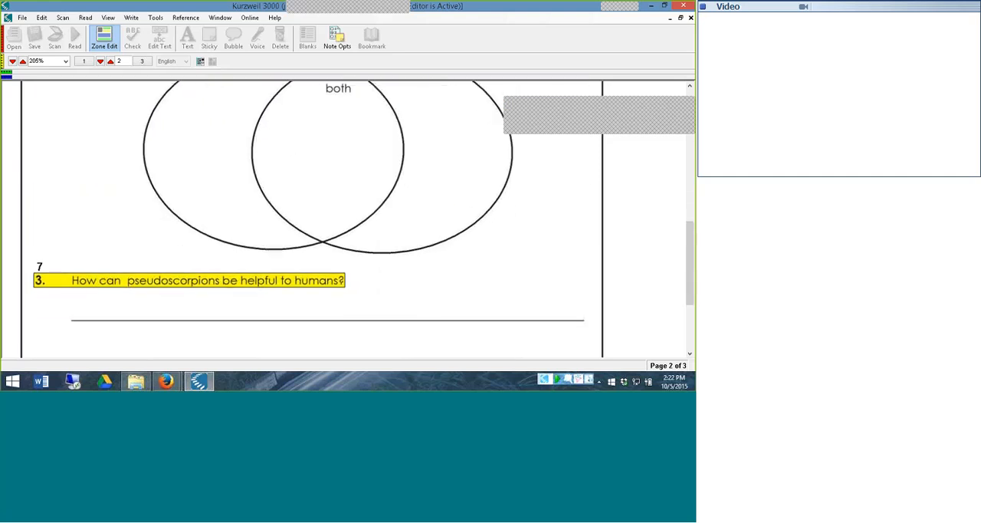
scroll(689, 261, up, 5)
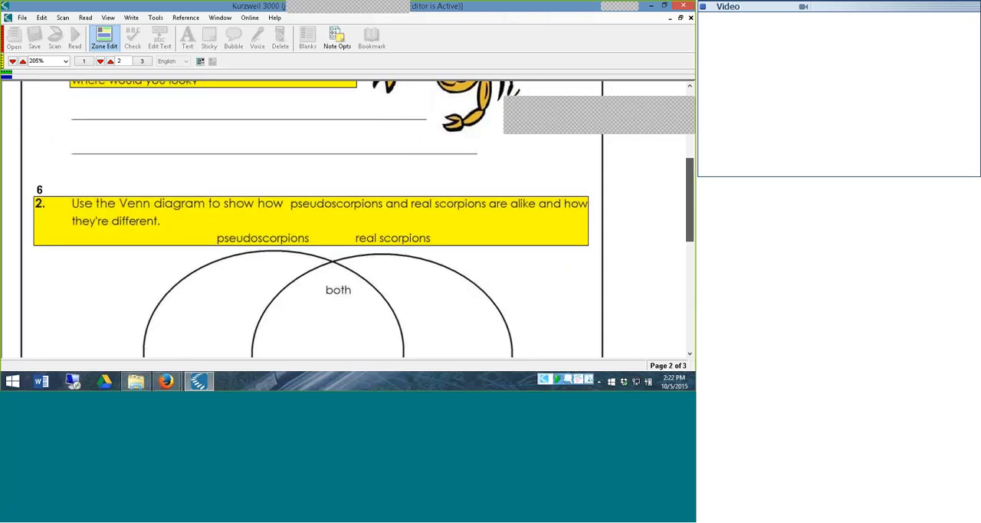
scroll(311, 219, down, 1)
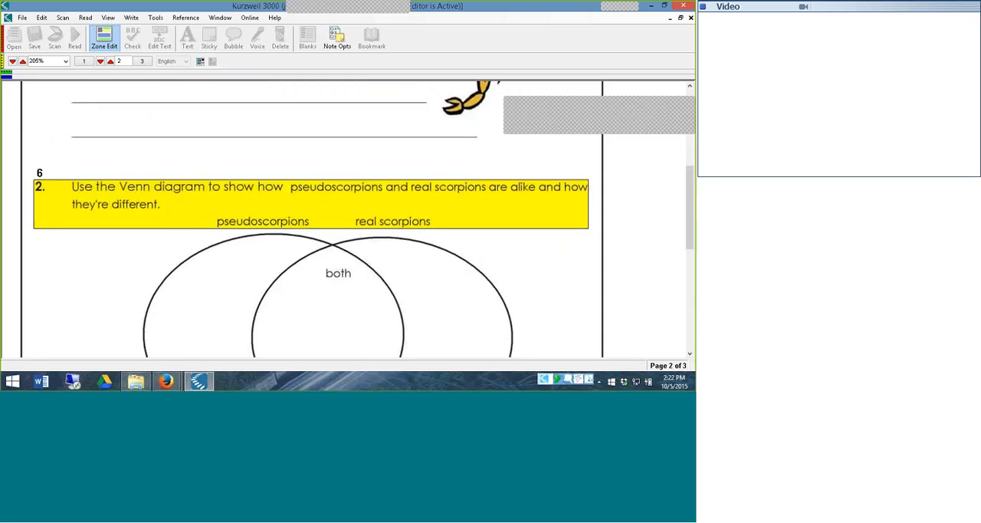
right_click(331, 266)
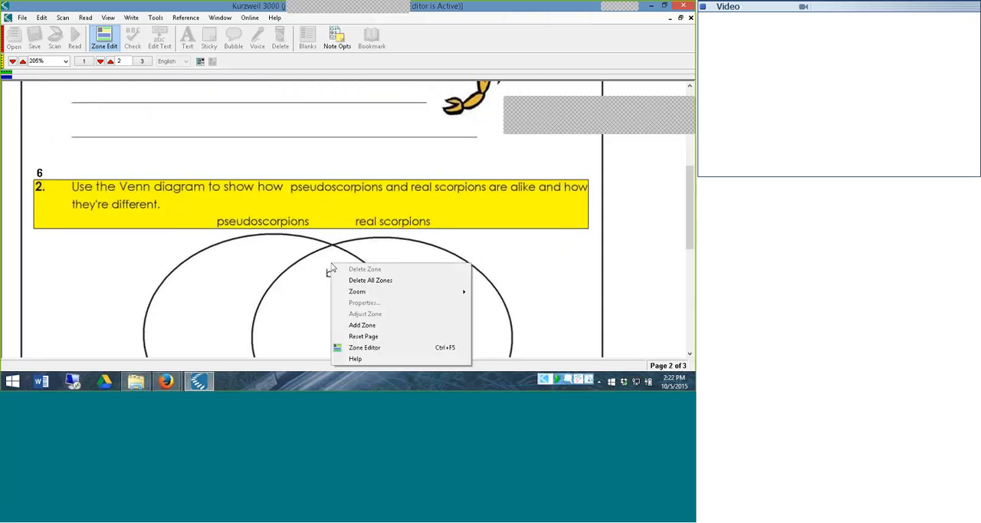
click(360, 325)
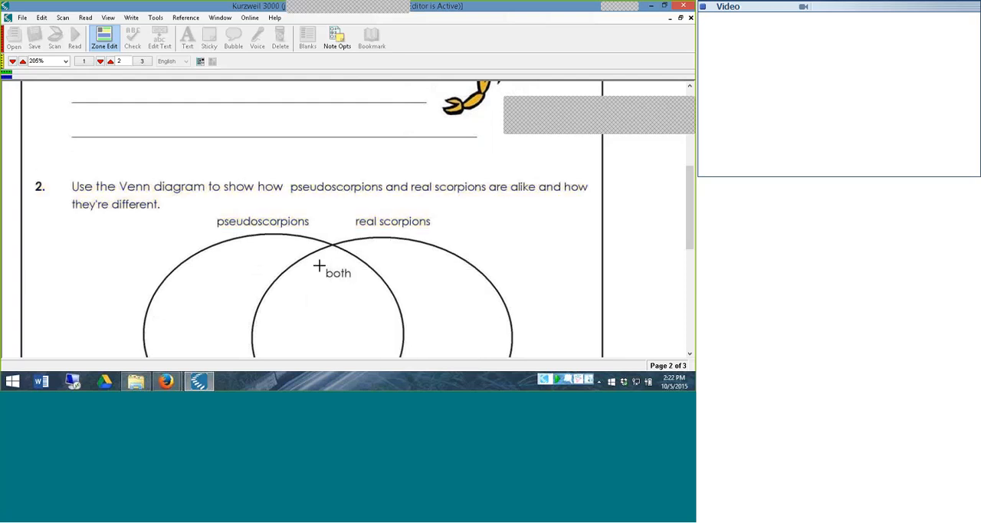
drag(319, 265, 360, 283)
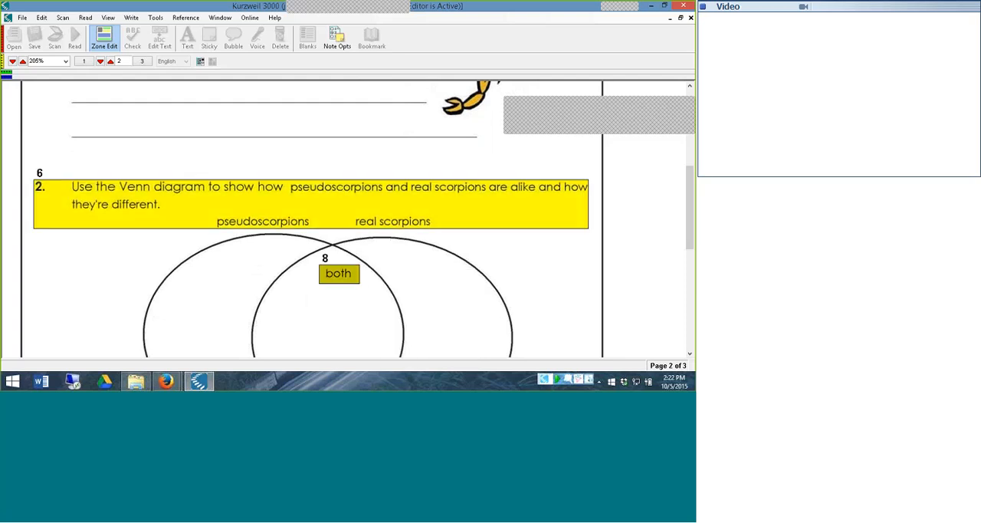
Set the reading order of the "both" zone in the Venn diagram on page 2 to 7
scroll(690, 210, down, 3)
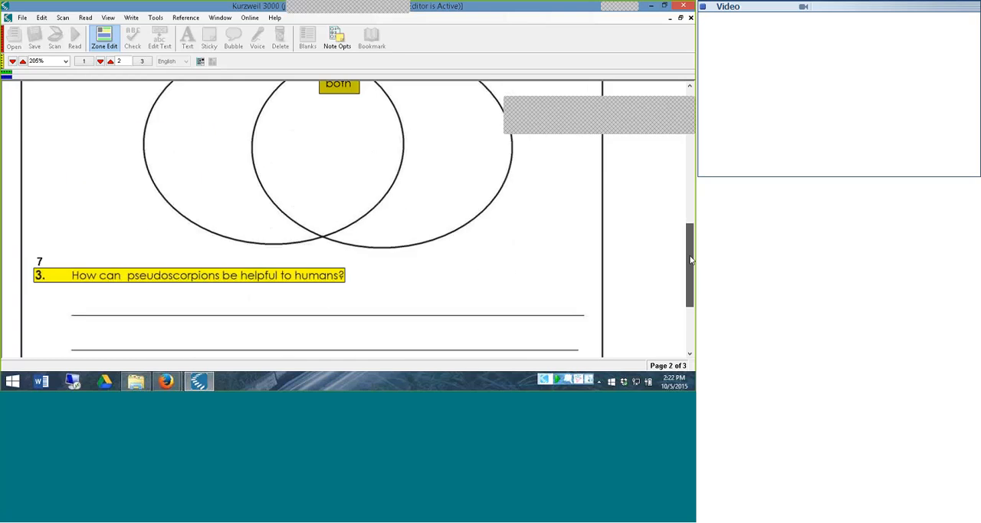
scroll(690, 222, up, 2)
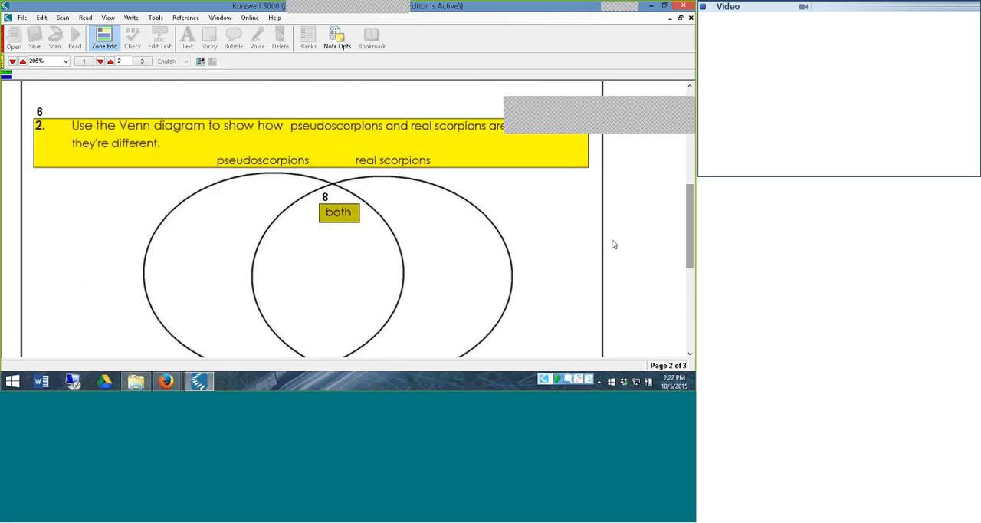
right_click(340, 220)
click(372, 256)
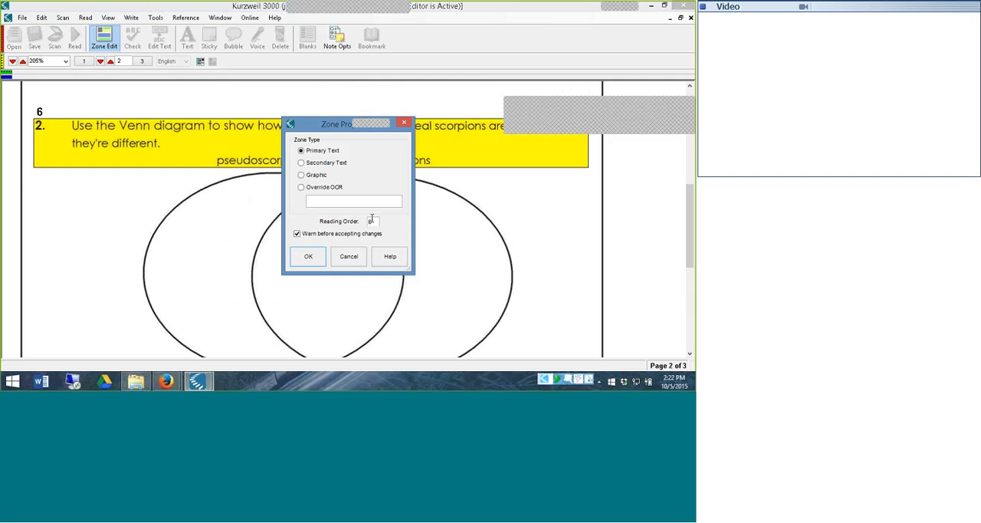
click(374, 219)
key(BackSpace)
text(7)
click(309, 256)
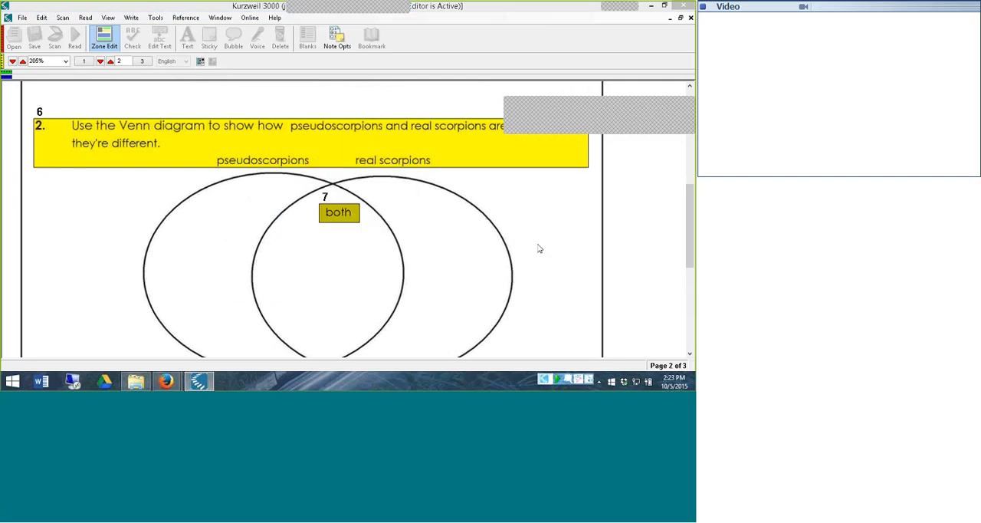
Move on to page 3, saving the zone changes on page 2 and re-recognizing that page
drag(690, 192, 689, 115)
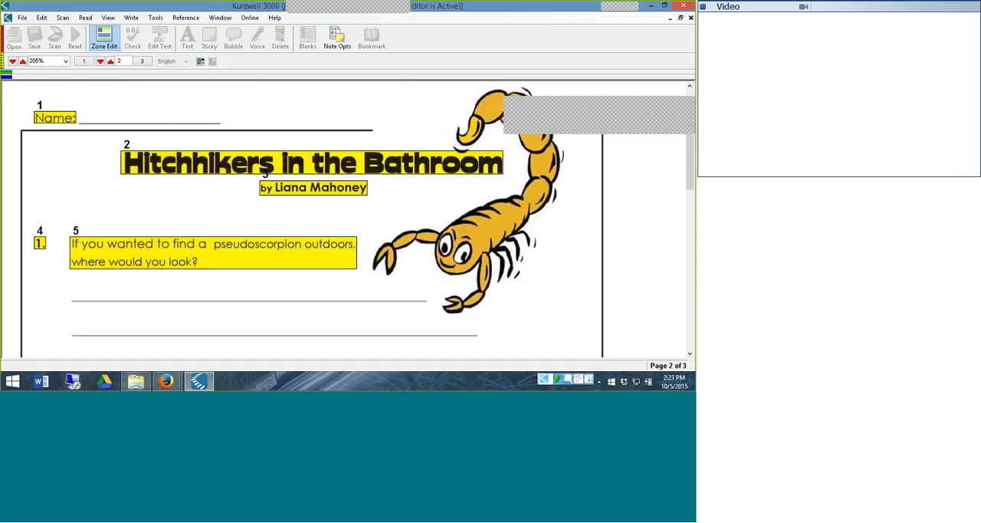
click(110, 62)
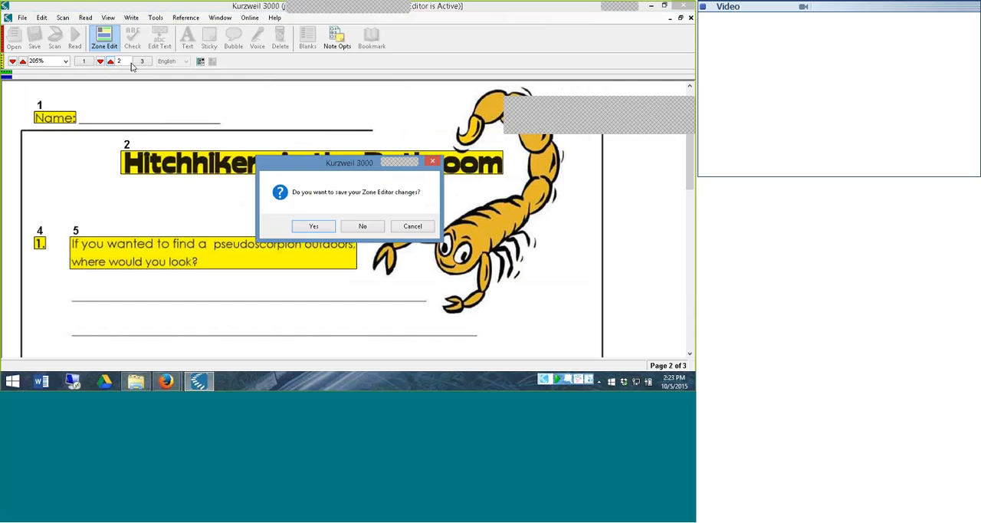
key(Return)
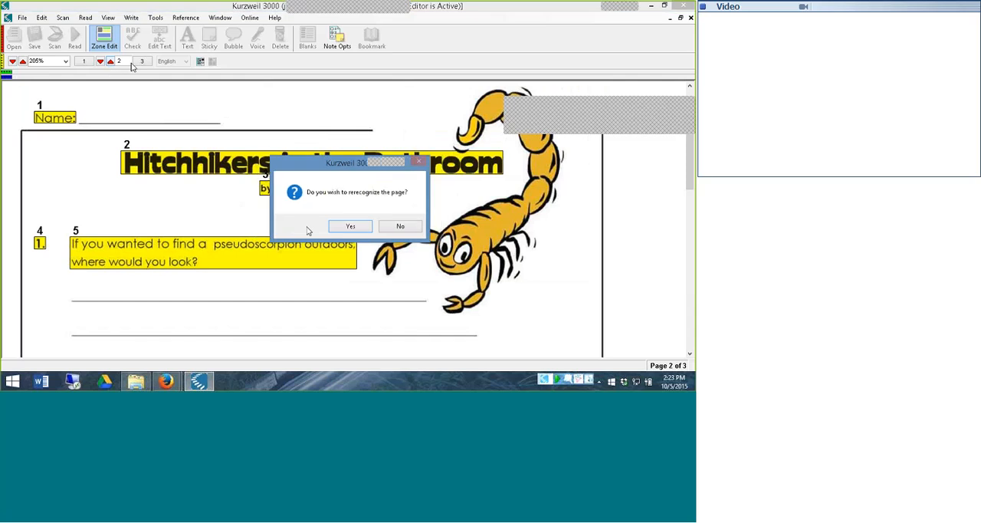
click(350, 226)
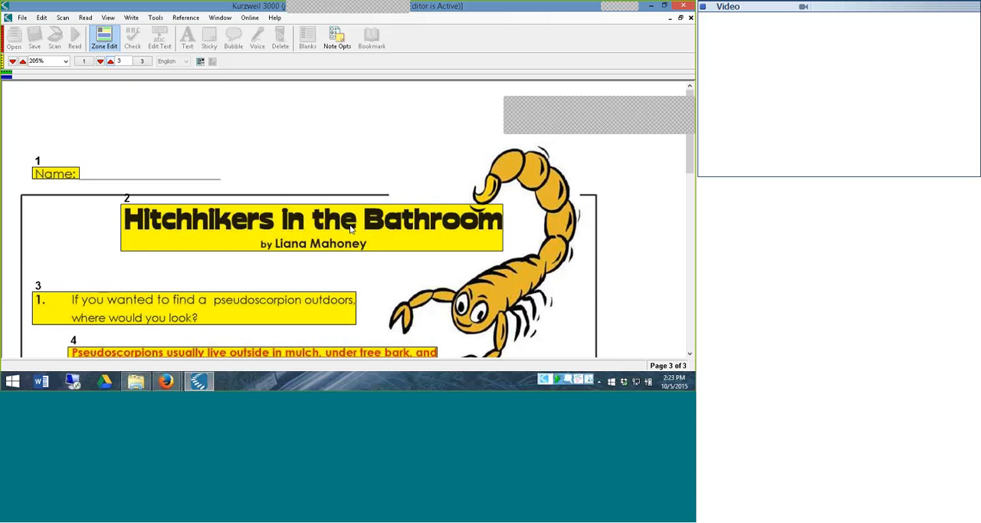
Leave zone editing and delete page 3, the answer key, from the document
mouse_move(688, 148)
mouse_down()
mouse_move(690, 301)
mouse_move(689, 152)
mouse_up()
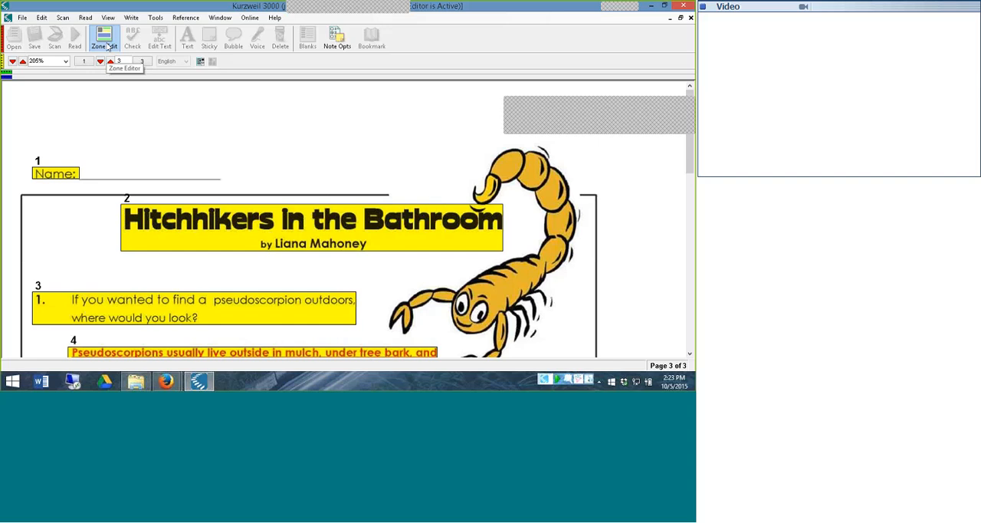
click(108, 46)
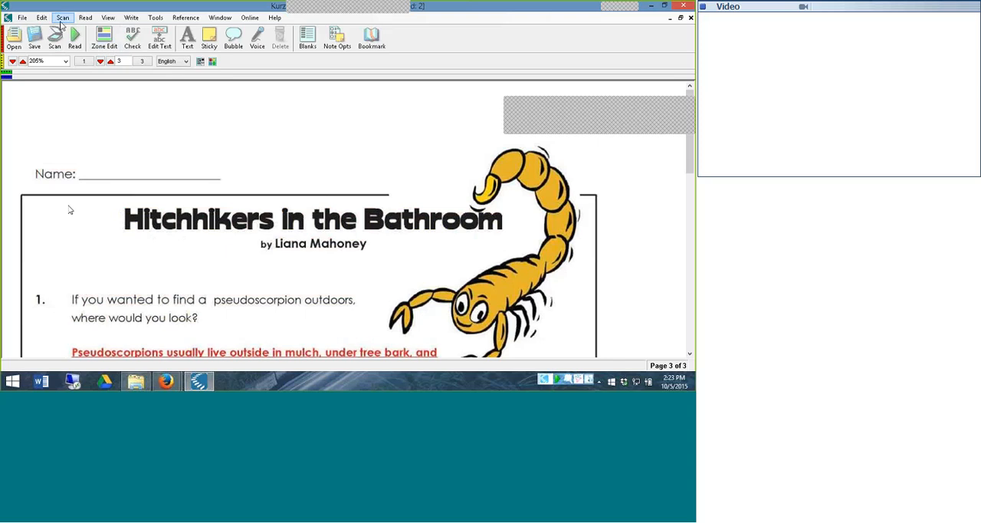
click(61, 19)
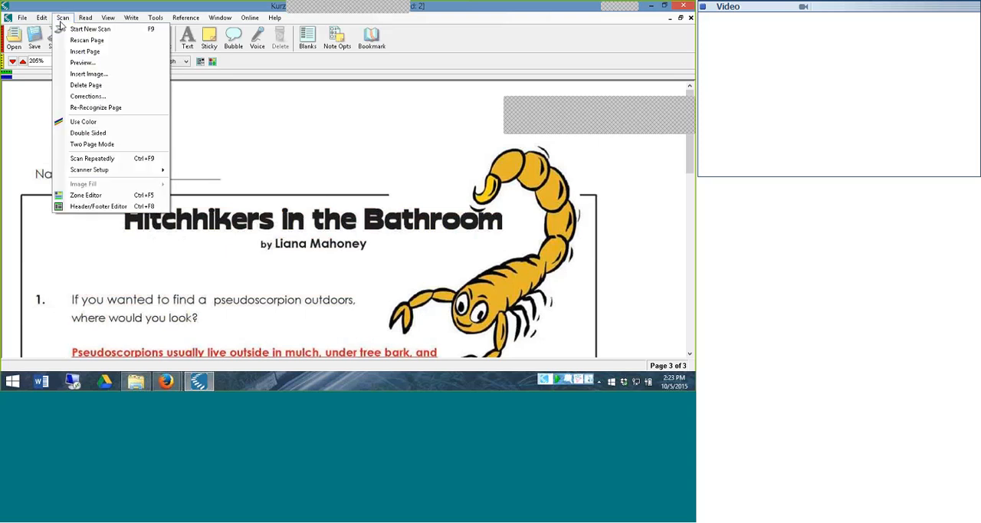
click(90, 85)
click(342, 228)
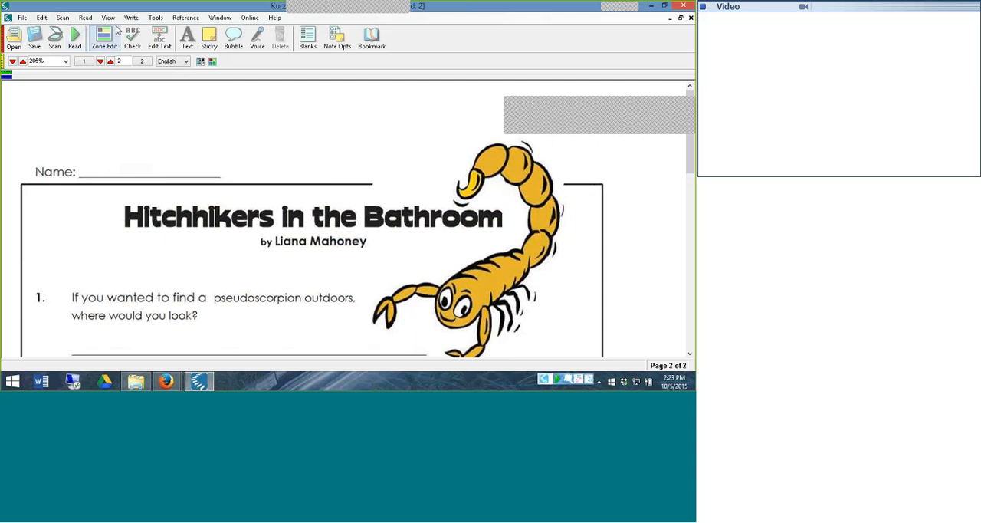
Spell-check page 1, skipping all occurrences of the author's surname, "oversized" and "pseudoscorpion"
click(100, 63)
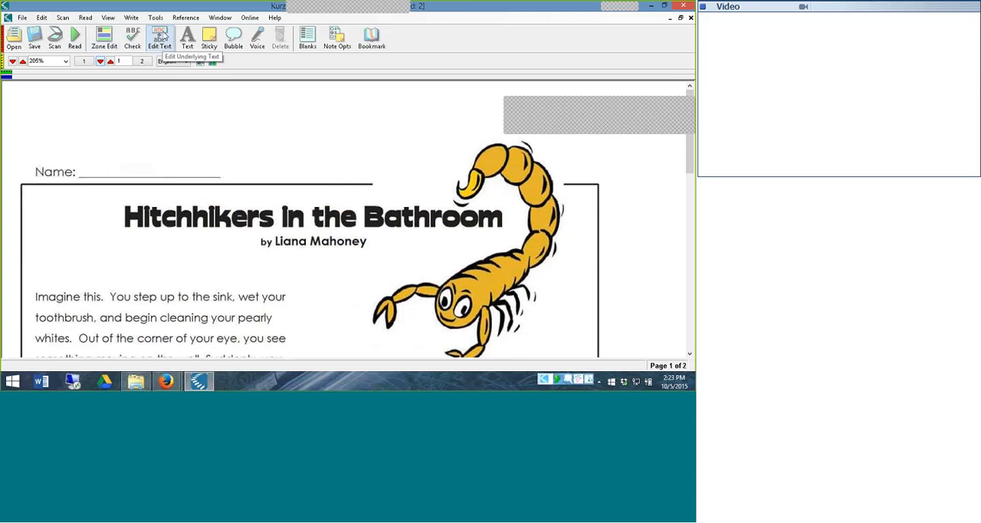
click(160, 36)
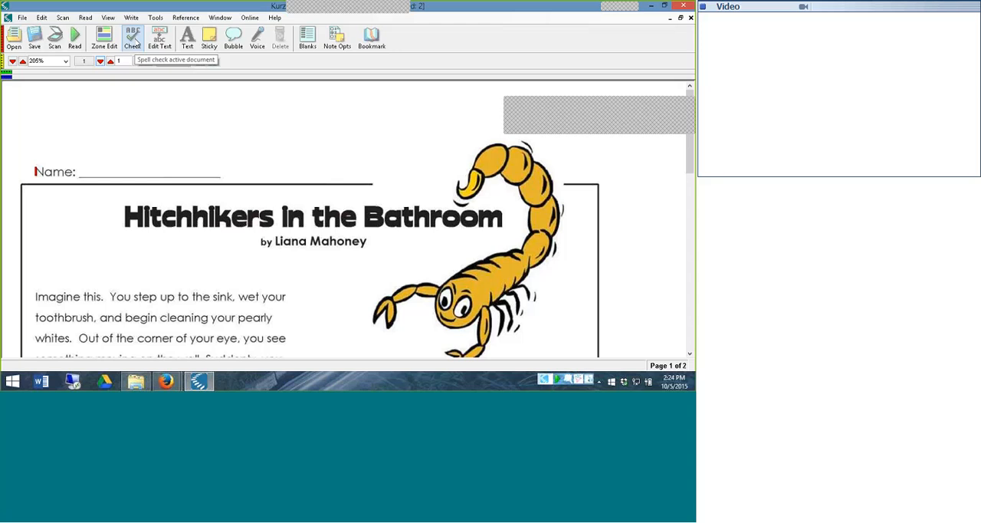
click(134, 43)
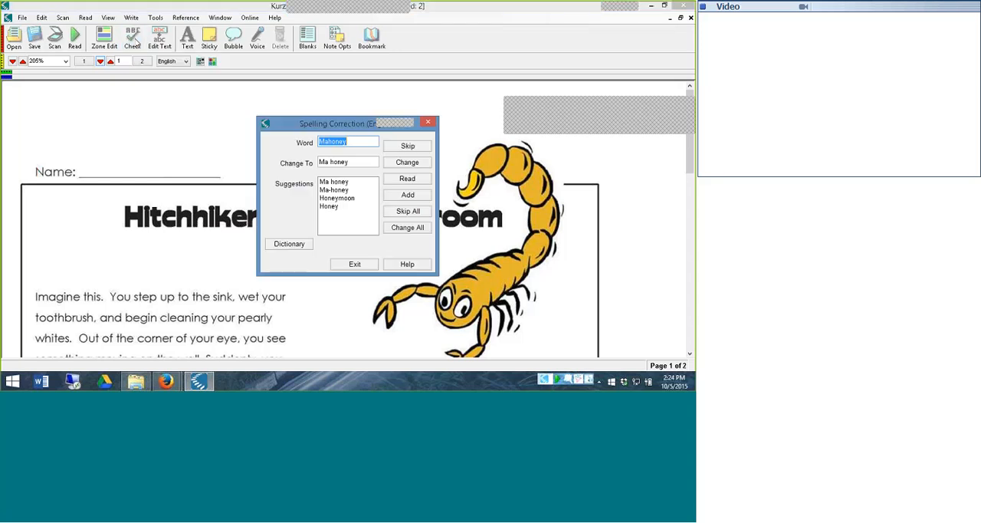
drag(304, 128, 90, 101)
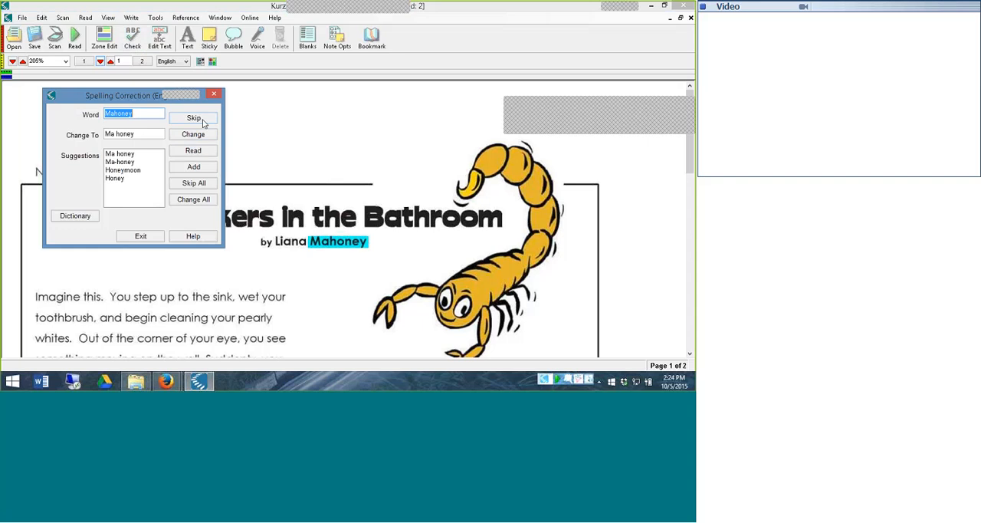
click(194, 184)
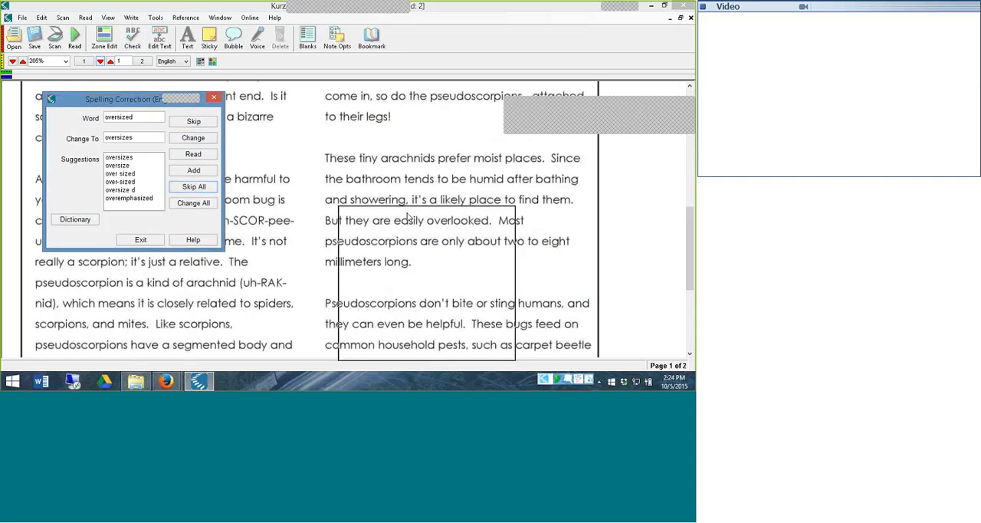
drag(368, 210, 276, 113)
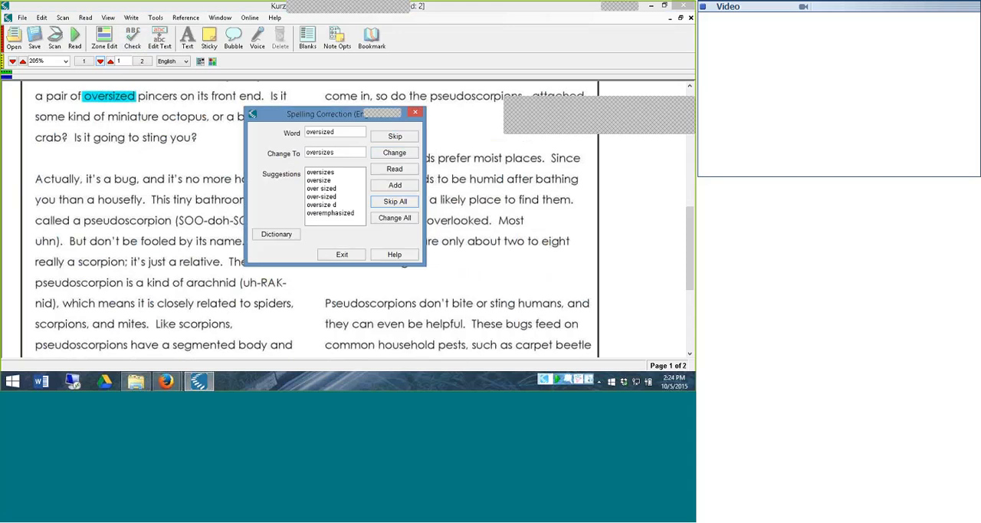
click(396, 201)
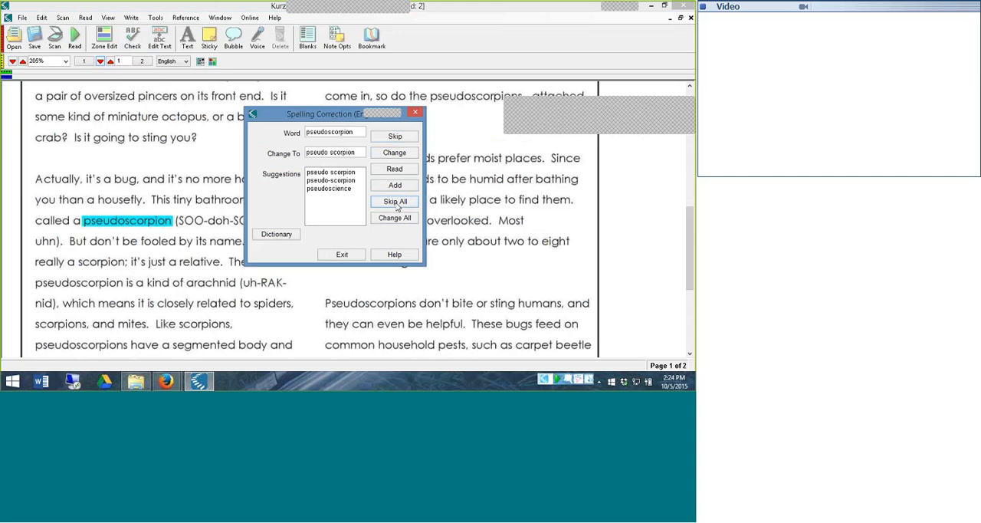
click(396, 202)
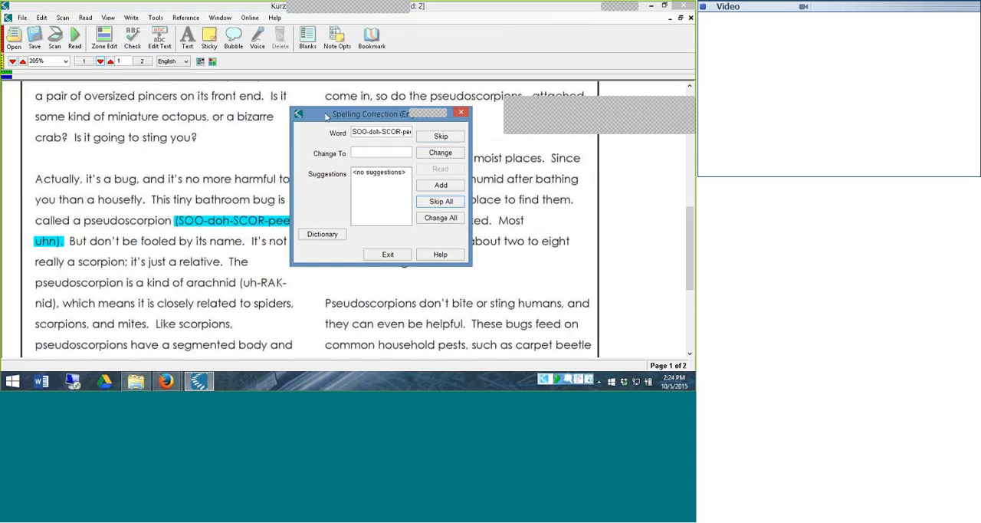
Try to replace the pronunciation "SOO-doh-SCOR-pee-uhn" with a period in the spelling correction, and end the spell check
drag(326, 116, 342, 98)
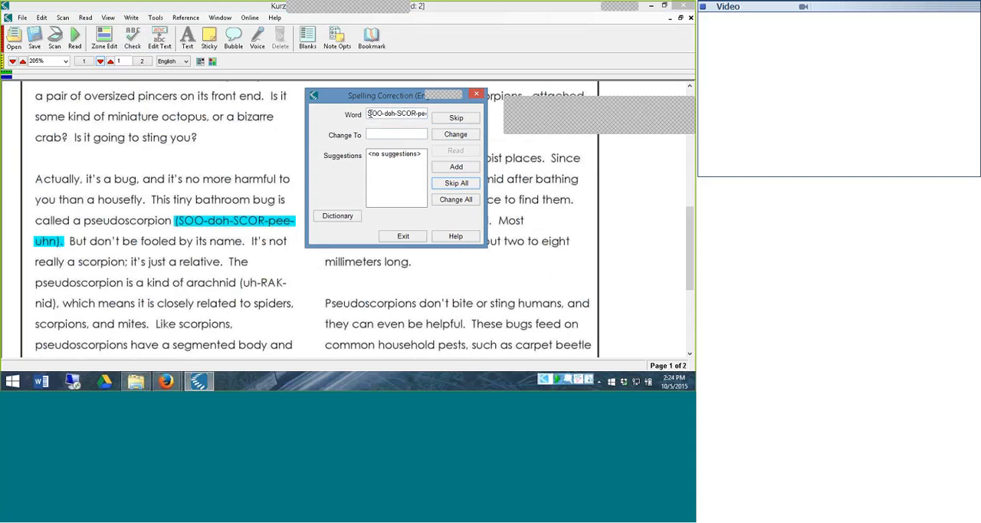
click(370, 113)
click(393, 131)
text(.)
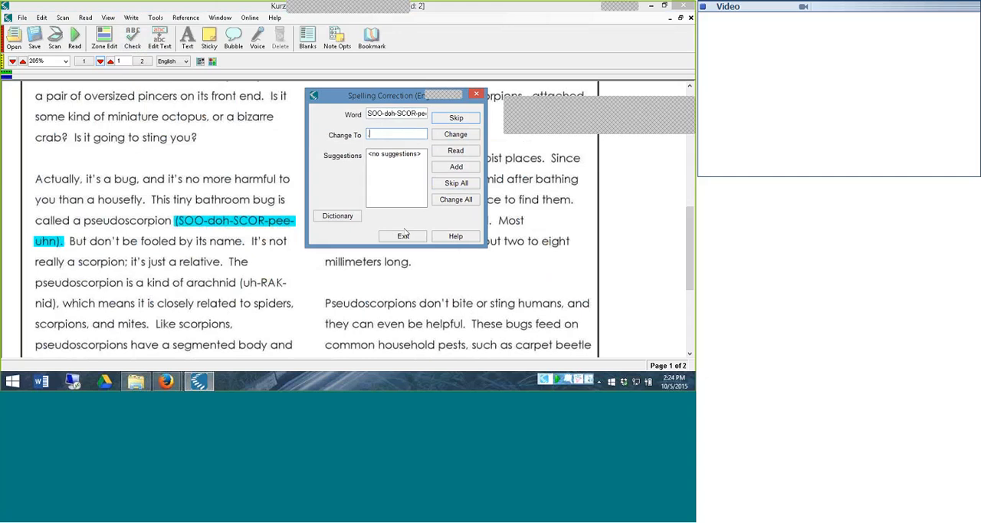
click(463, 136)
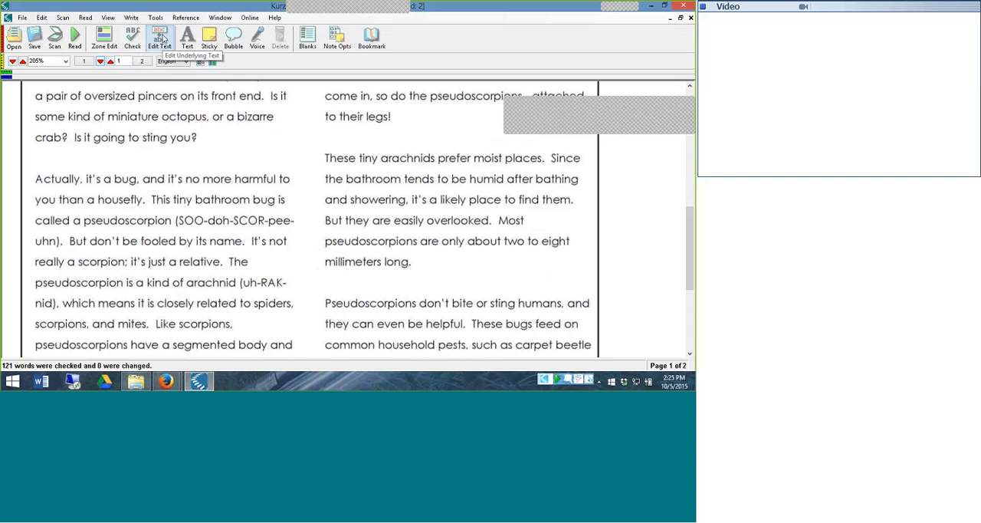
Edit the underlying text of page 1, adding a comma after "Bathroom" in the title and a period after the author's surname
click(161, 36)
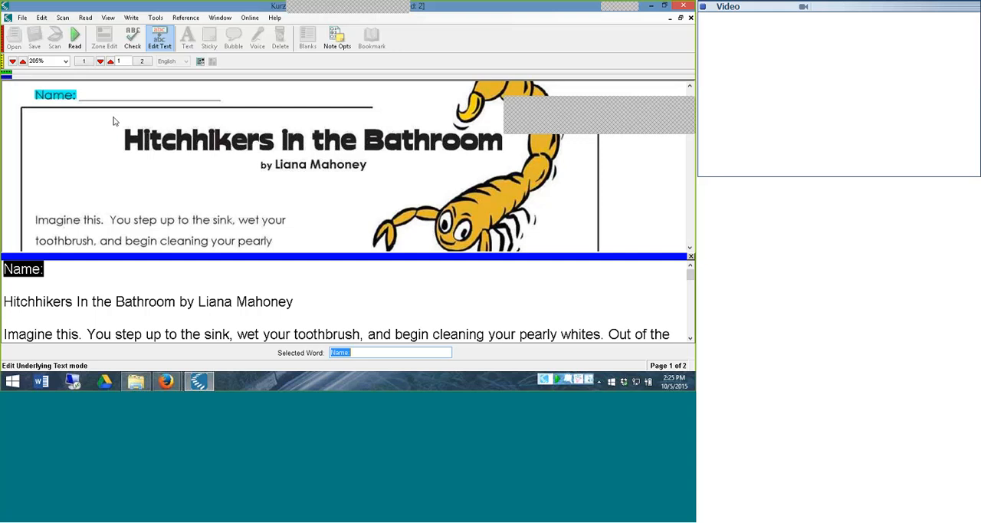
click(226, 299)
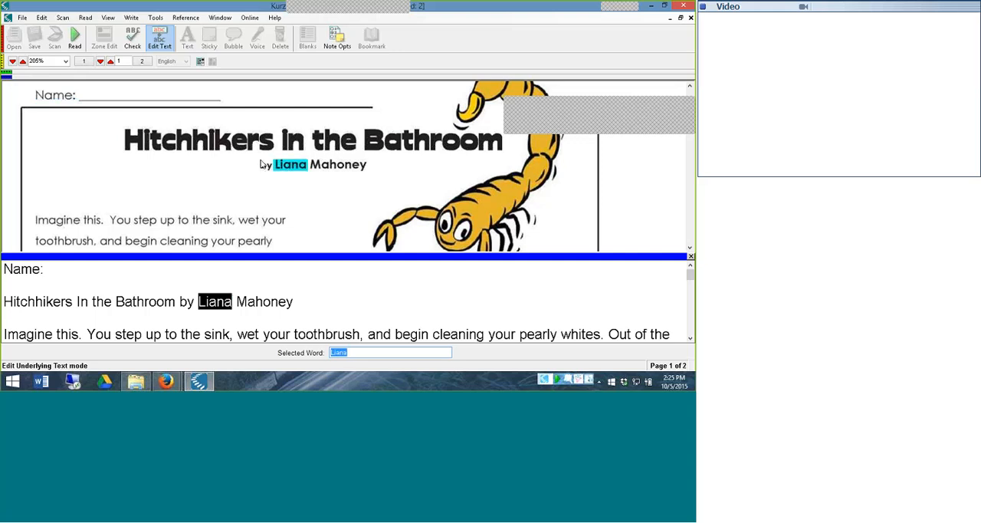
click(154, 305)
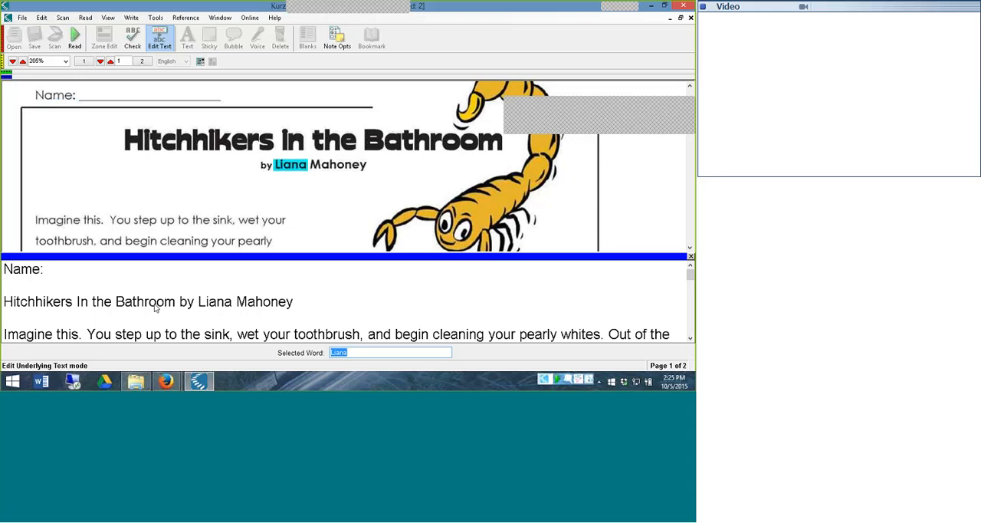
click(361, 353)
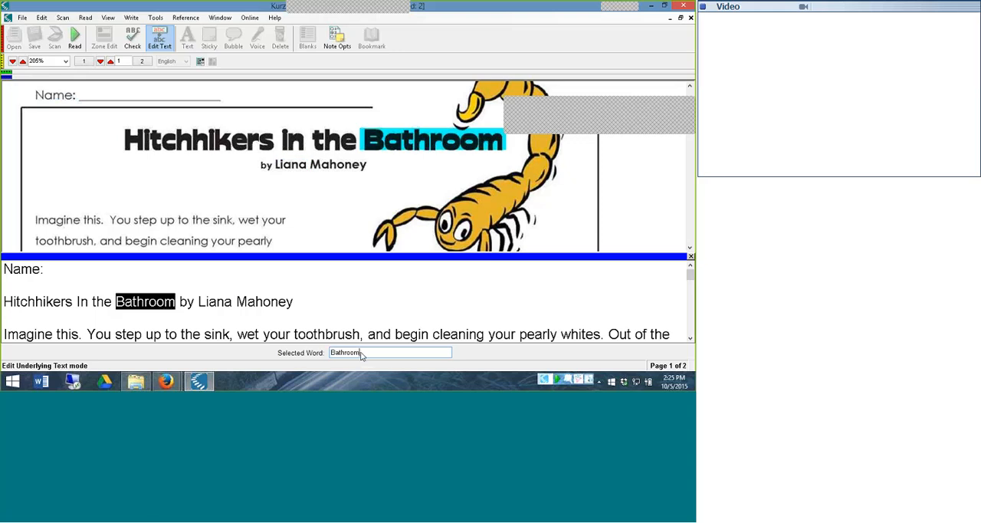
text(.)
key(Return)
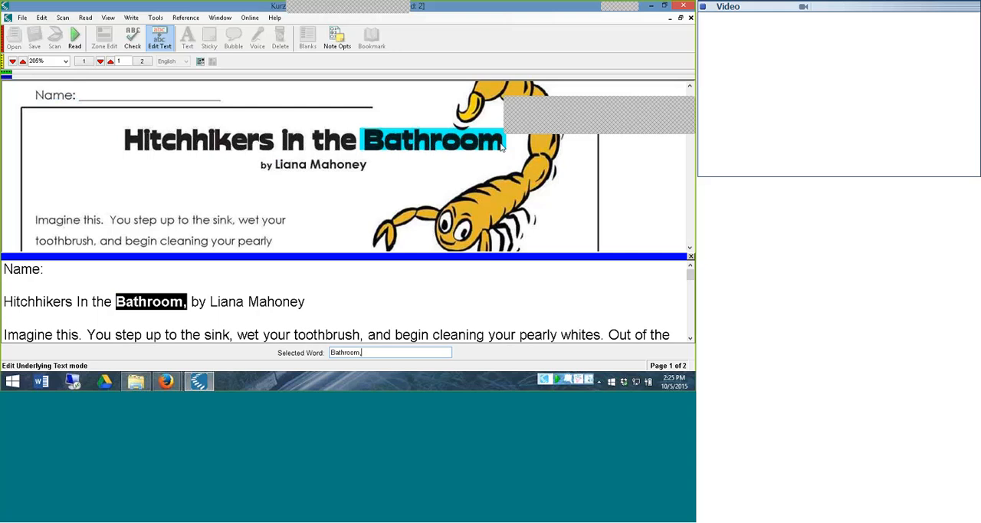
key(Return)
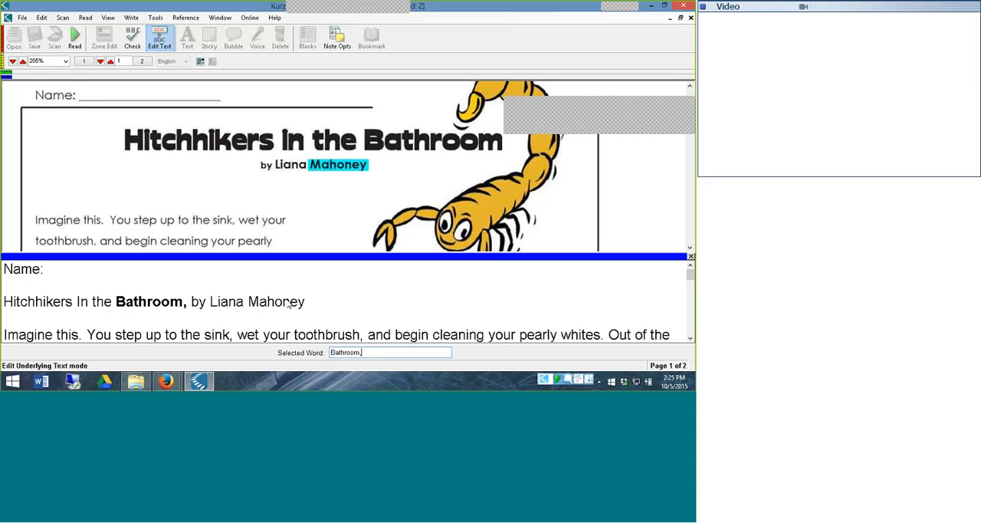
key(Return)
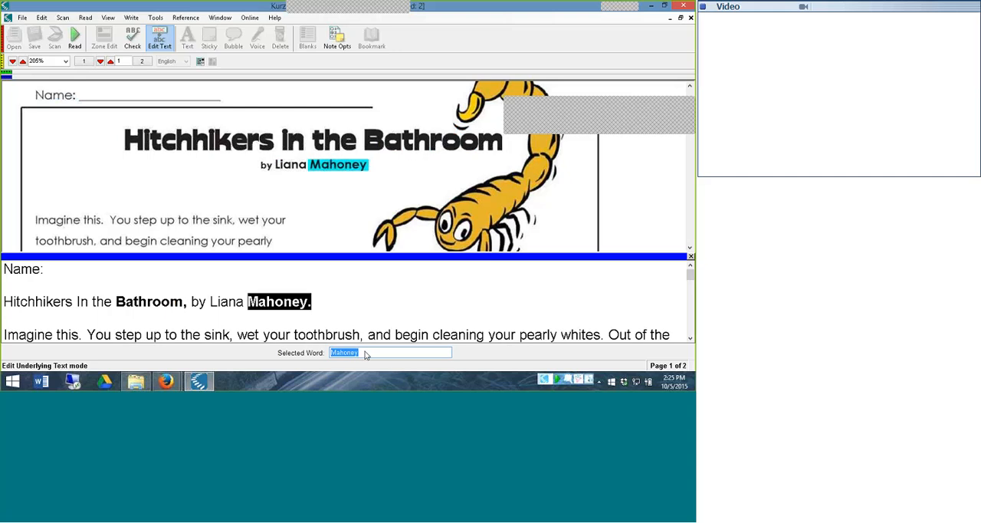
Add the sentence "You must read this section on your own." after the author's surname in page 1's underlying text
click(690, 249)
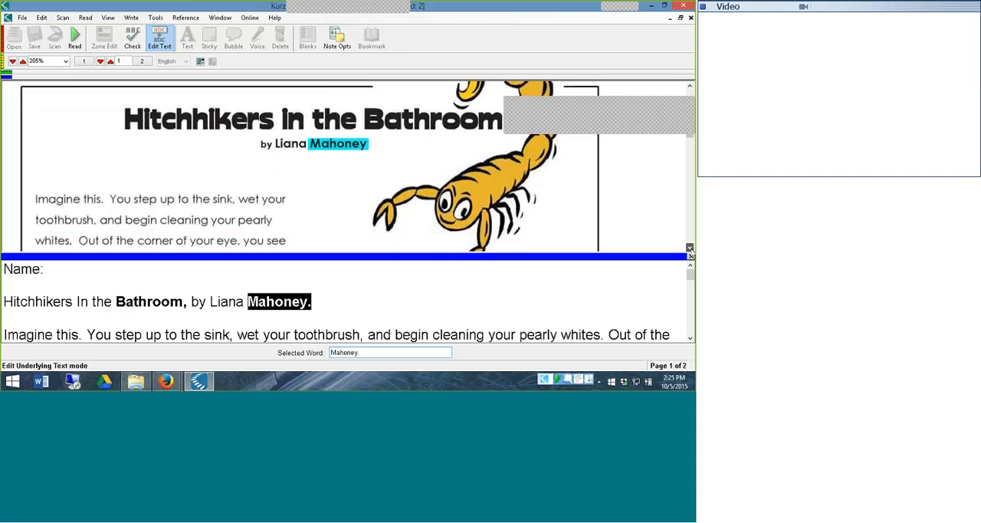
click(690, 249)
click(690, 248)
click(690, 248)
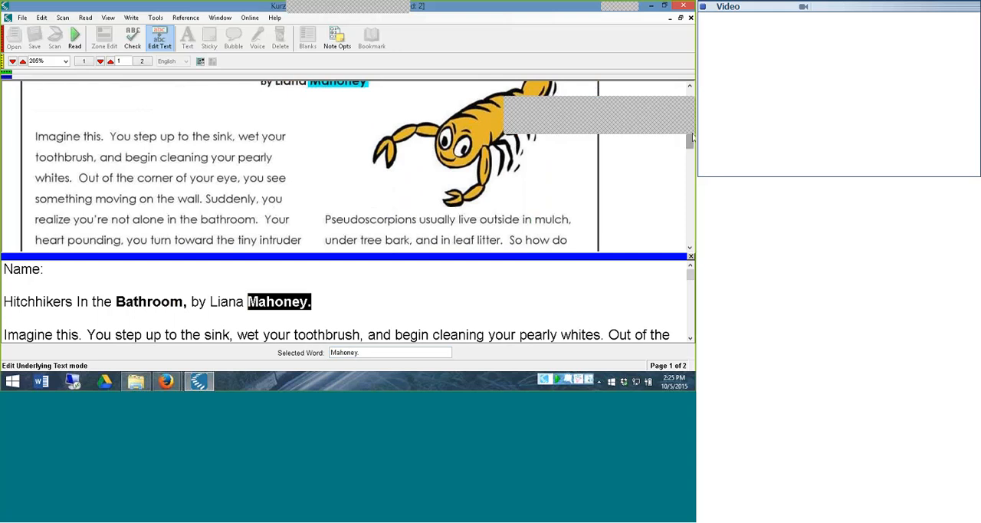
drag(692, 136, 693, 127)
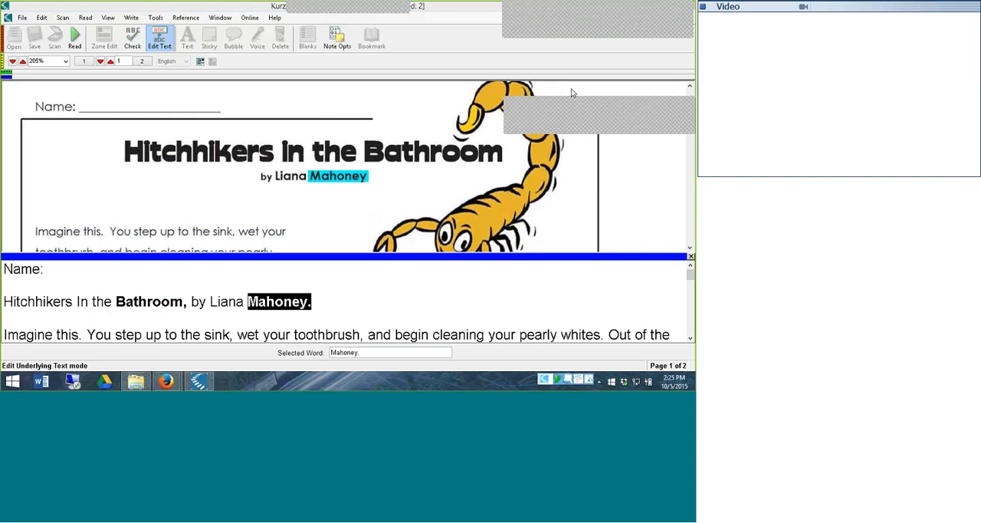
mouse_move(688, 124)
mouse_down()
mouse_move(689, 220)
mouse_move(691, 108)
mouse_move(690, 128)
mouse_up()
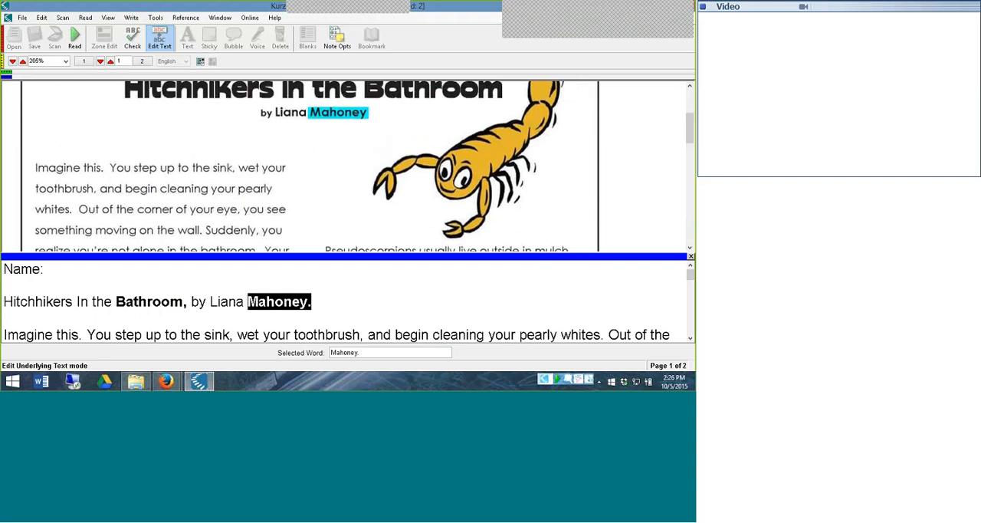
double_click(339, 354)
click(367, 352)
text(You )
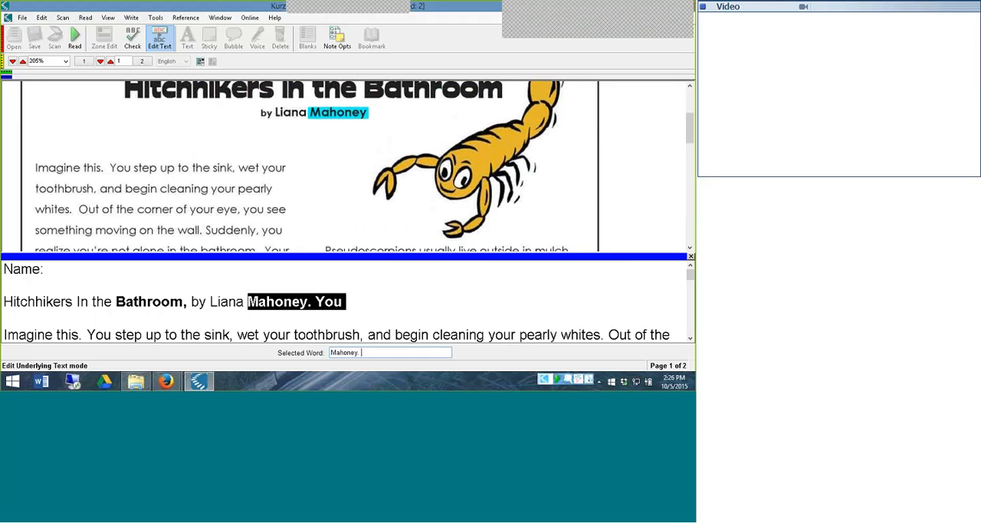
text(must )
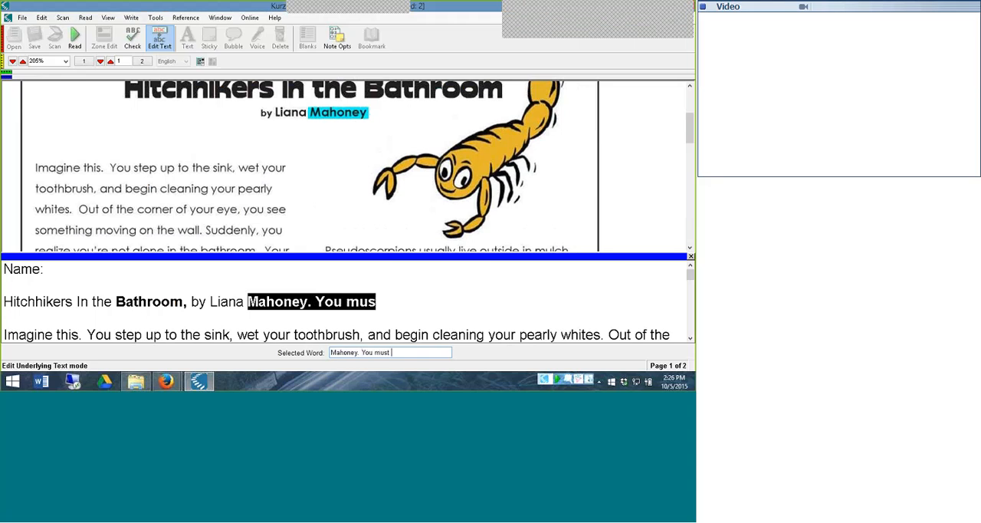
text(read this)
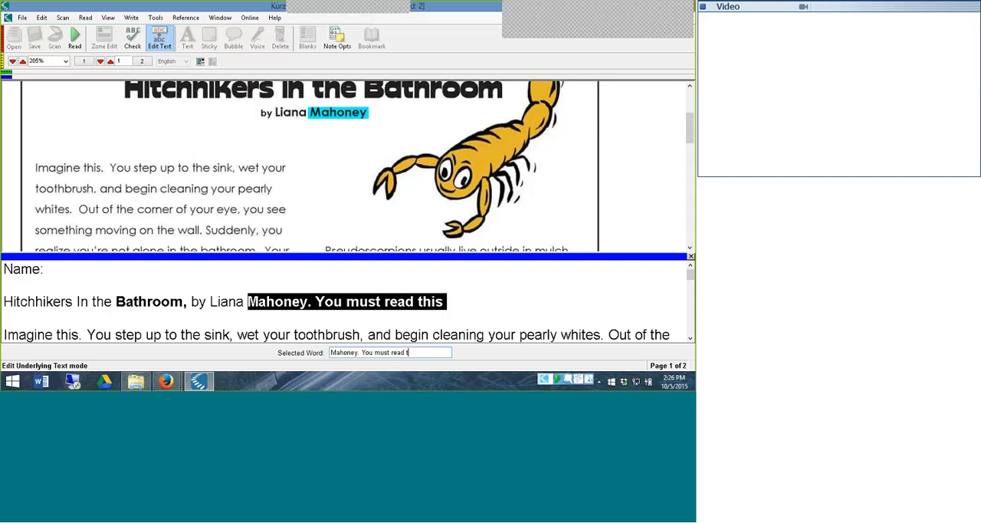
text( section on)
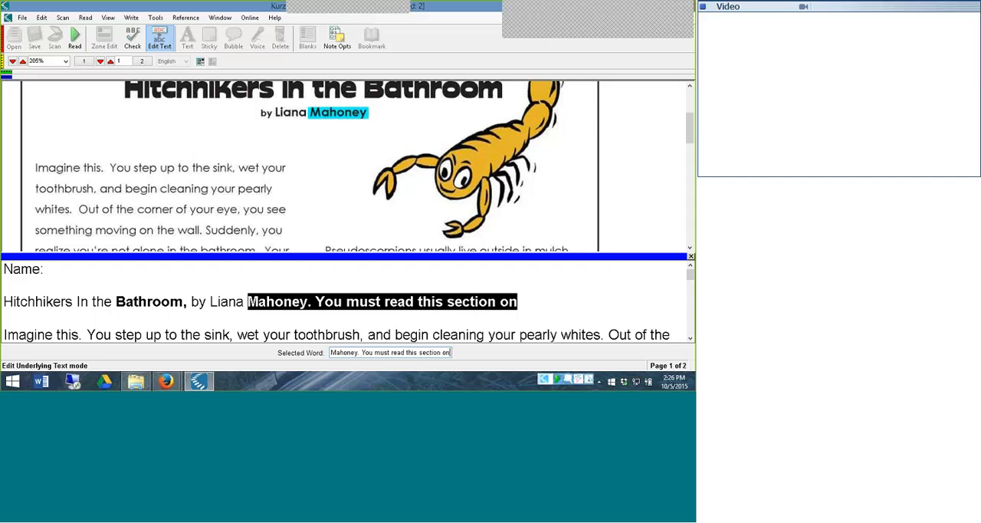
text( your o)
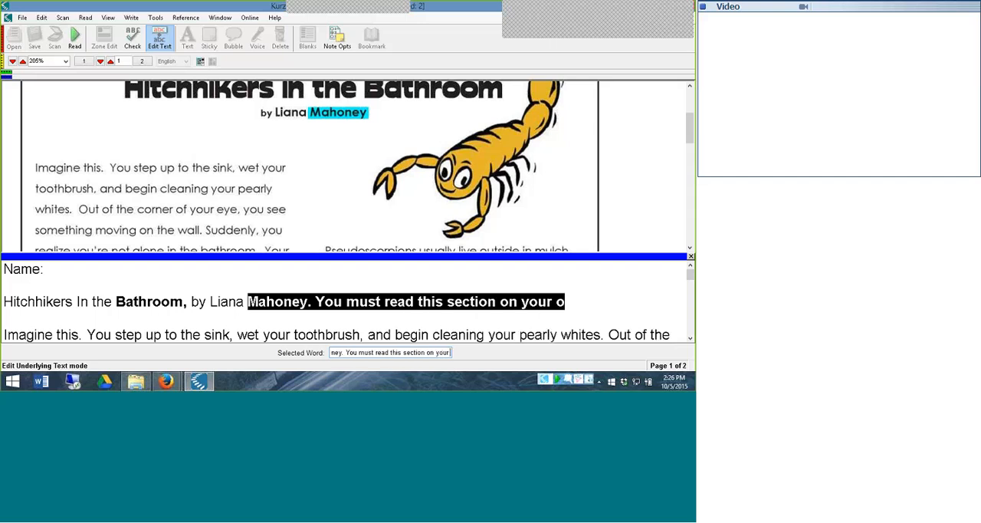
text(wn.)
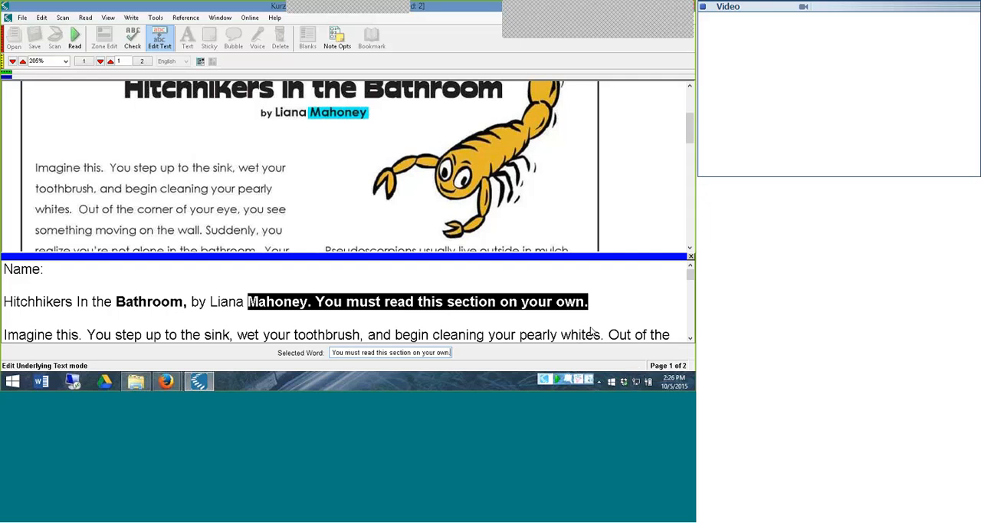
Delete the pronunciation "(SOO-doh-SCOR-pee-uhn)." from the underlying text and add a period after the preceding "pseudoscorpion"
drag(691, 275, 691, 296)
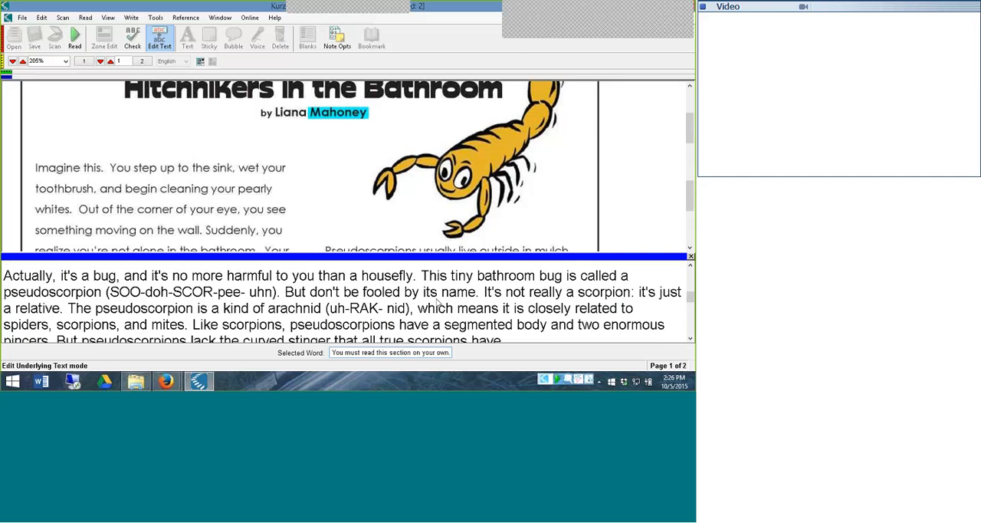
click(222, 294)
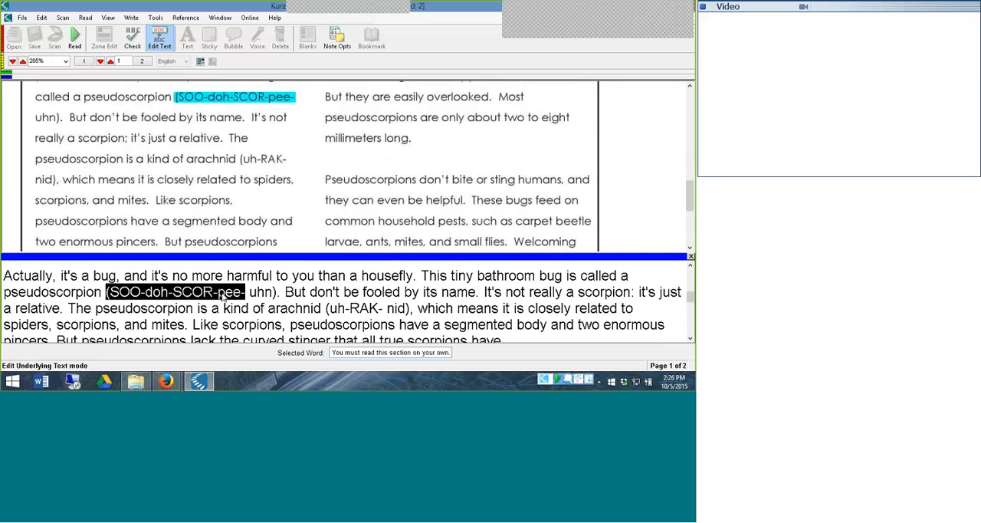
key(Delete)
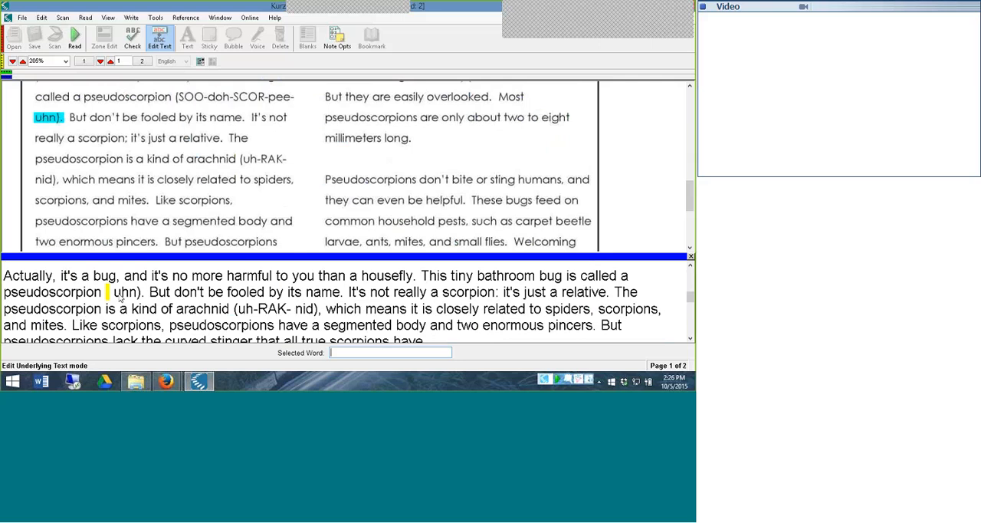
click(123, 295)
key(Delete)
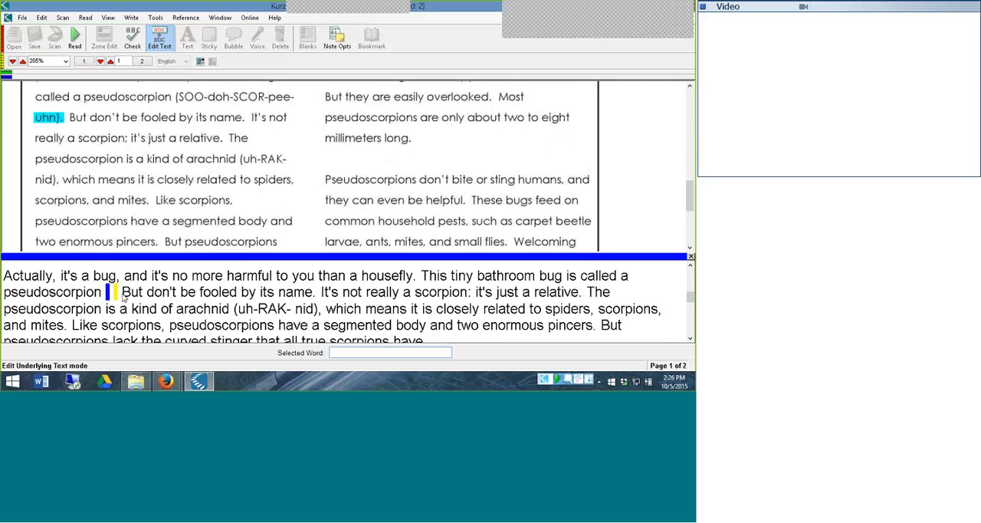
click(87, 299)
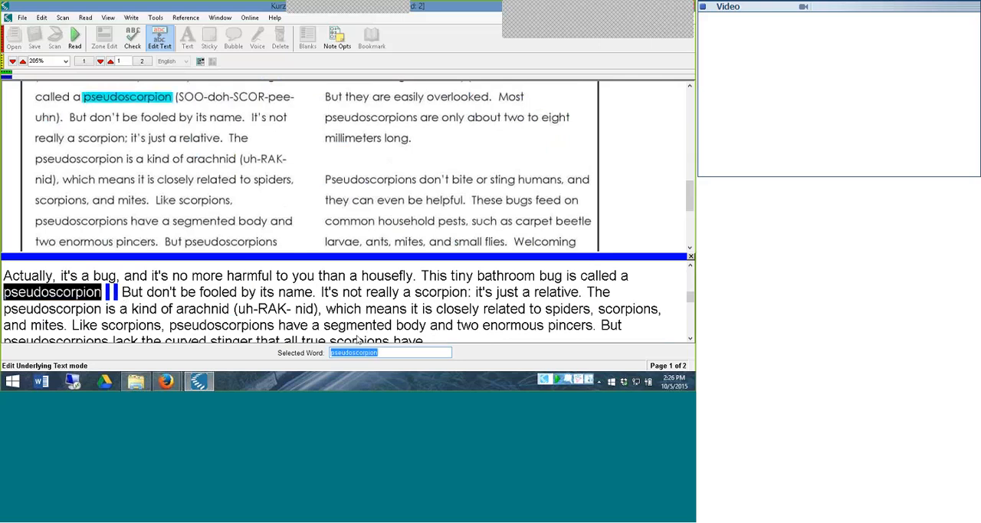
click(387, 355)
text(.)
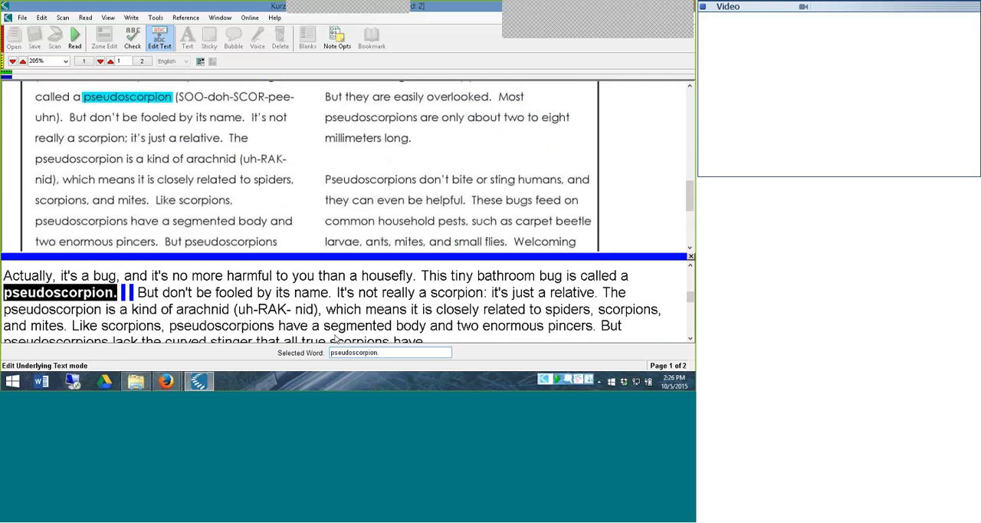
Delete the pronunciation "(uh-RAK-nid)," from the underlying text, add a comma after "arachnid", and apply the page 1 text changes
click(289, 309)
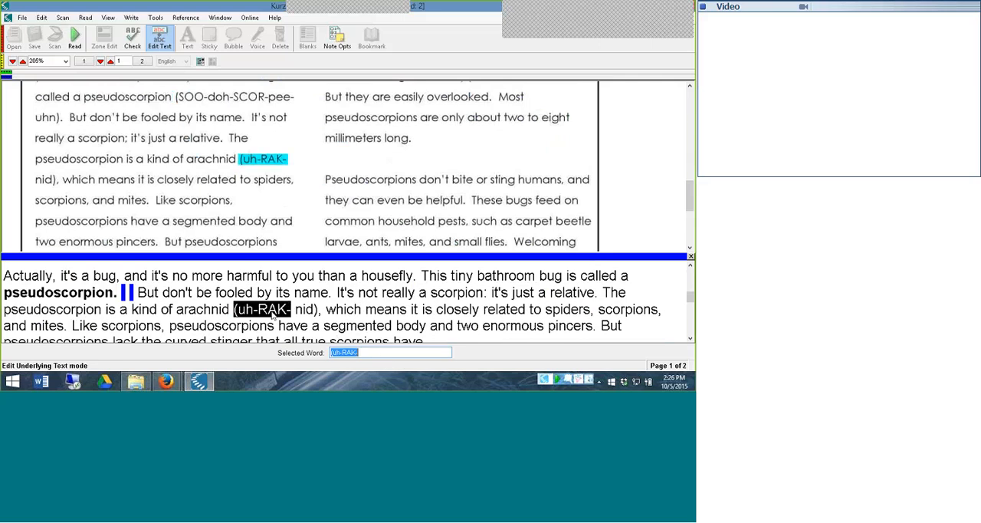
key(BackSpace)
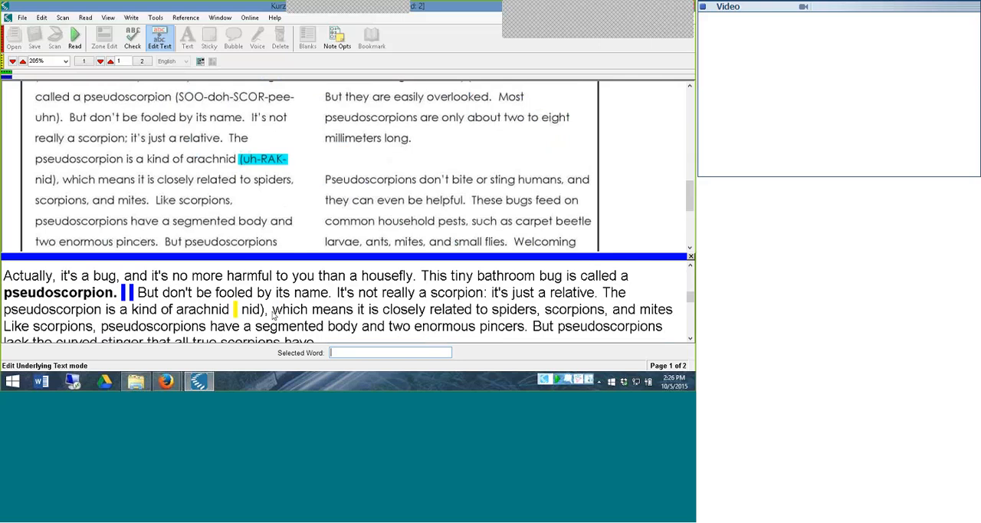
click(253, 310)
key(BackSpace)
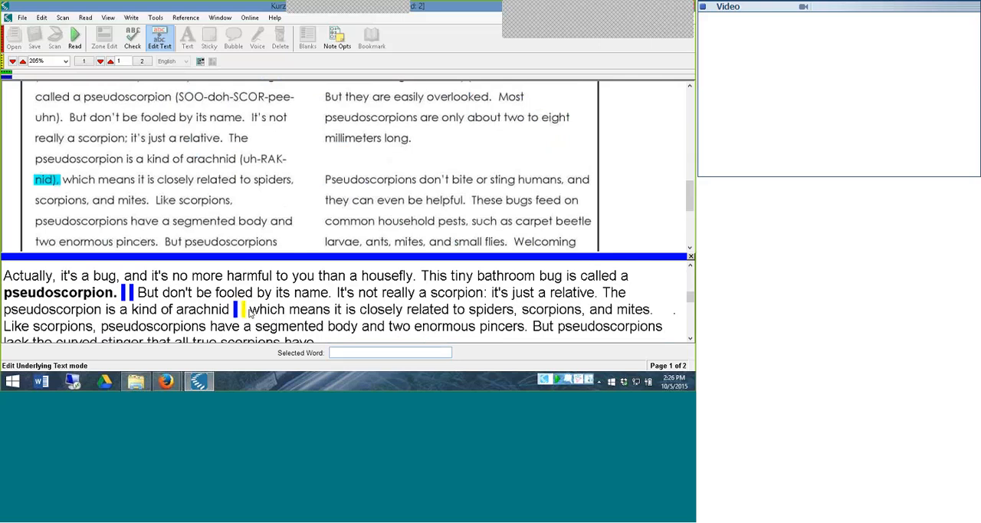
key(BackSpace)
click(221, 313)
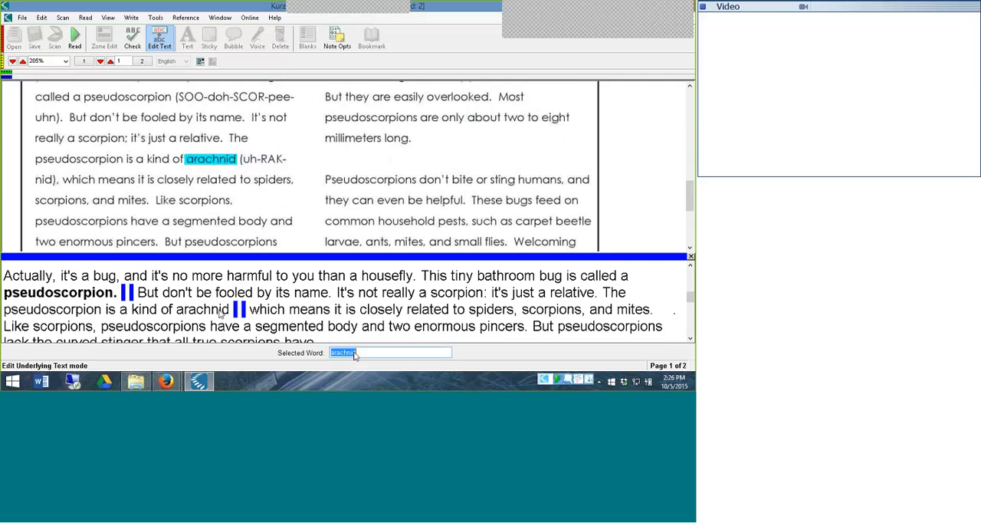
click(358, 354)
text(,)
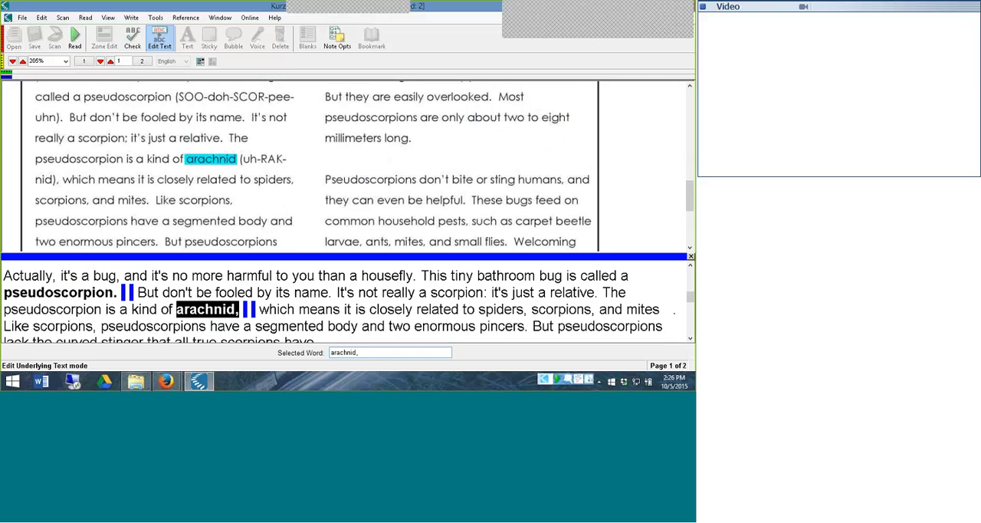
click(690, 256)
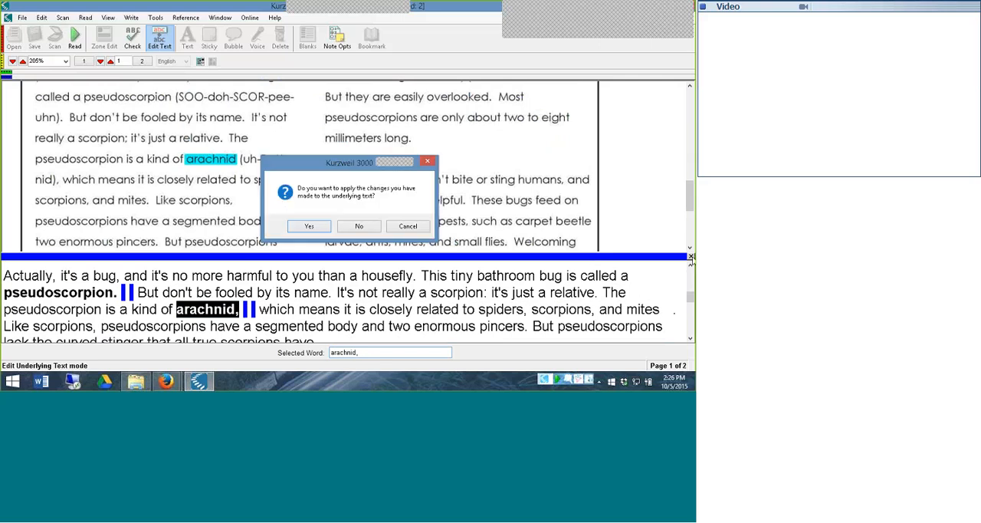
click(301, 226)
Read page 1 aloud from the title "Hitchhikers in the Bathroom" to check the edited text, pausing at "Imagine this."
scroll(352, 219, up, 15)
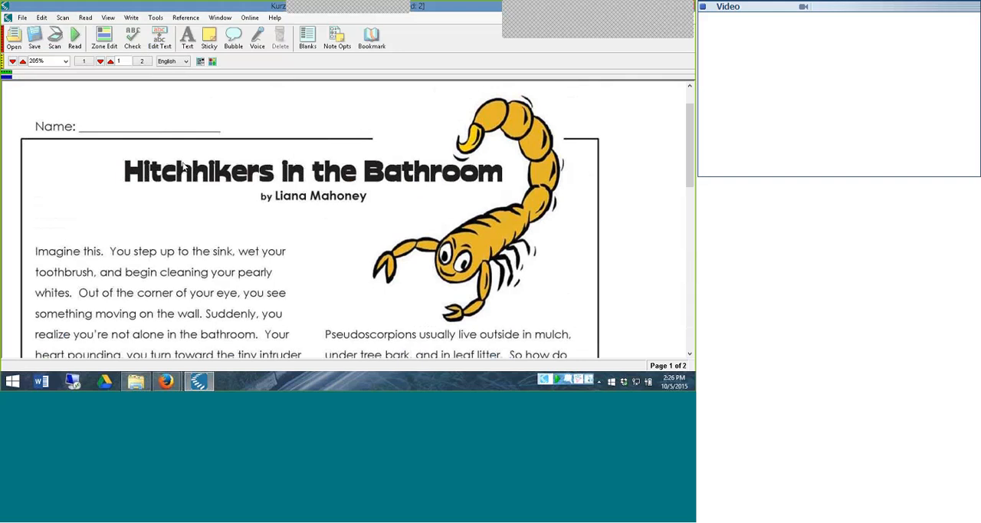
click(184, 166)
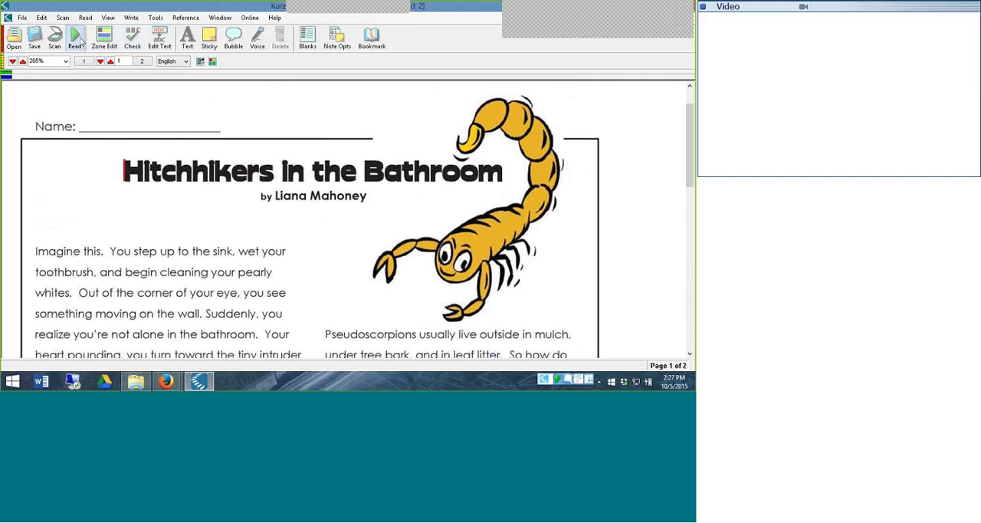
click(79, 41)
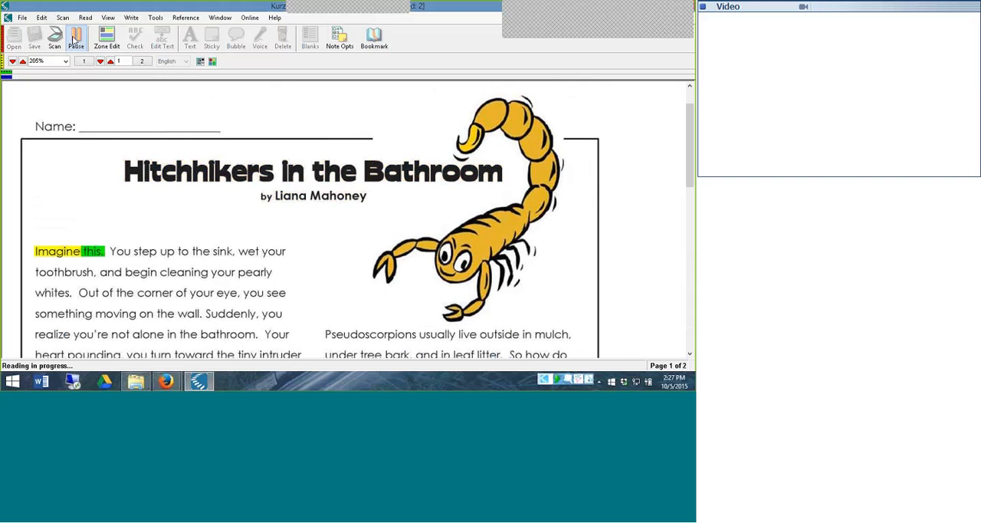
click(73, 40)
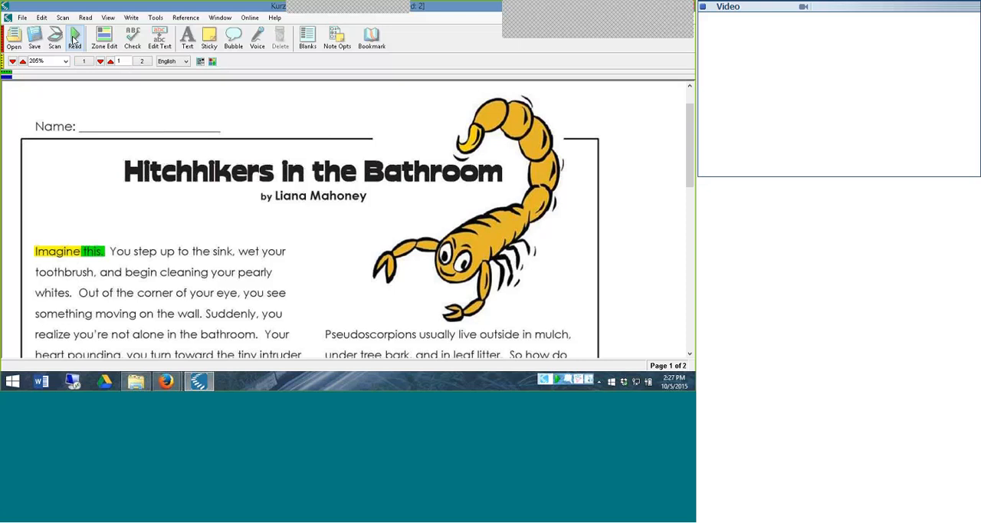
In page 2's underlying text, add a comma after "Bathroom" and a period after the author's surname, and apply the changes
click(110, 62)
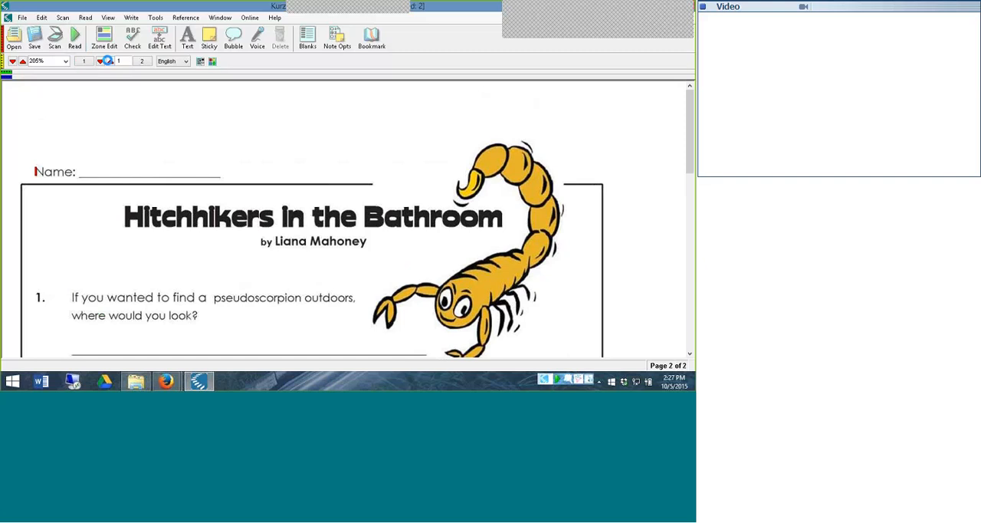
click(161, 43)
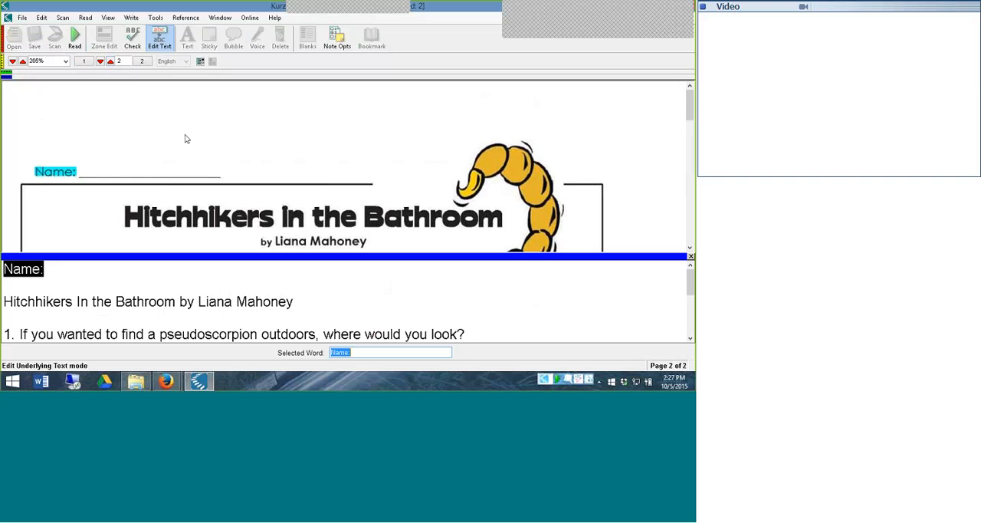
click(114, 303)
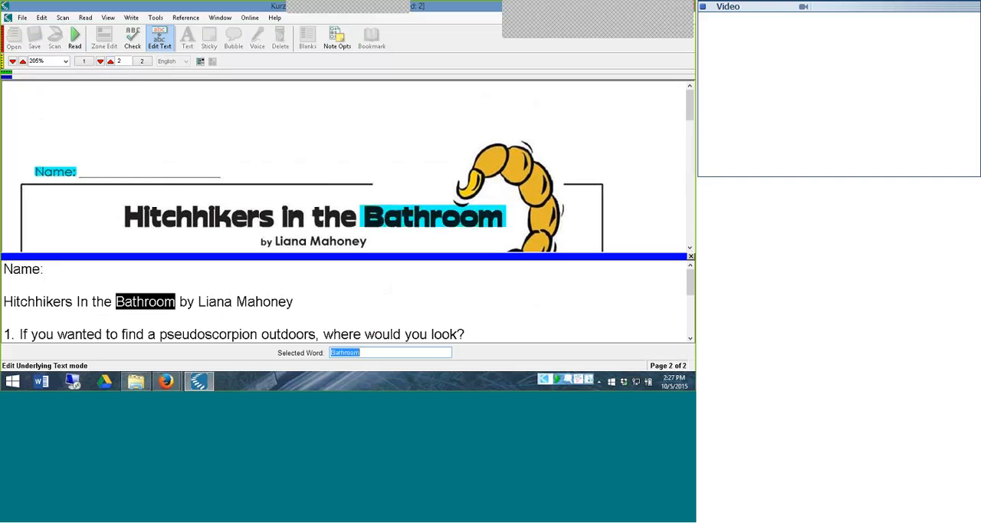
click(368, 354)
text(,)
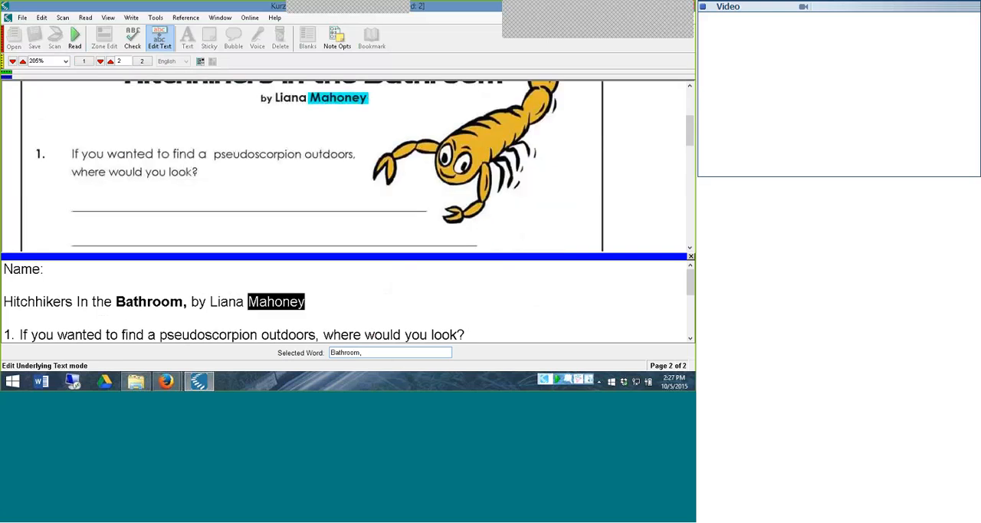
click(396, 356)
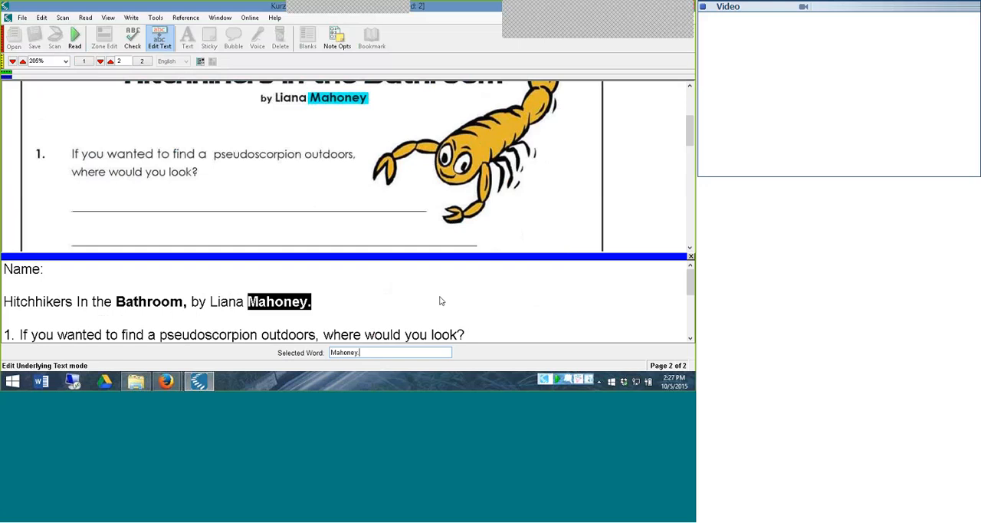
scroll(677, 307, down, 3)
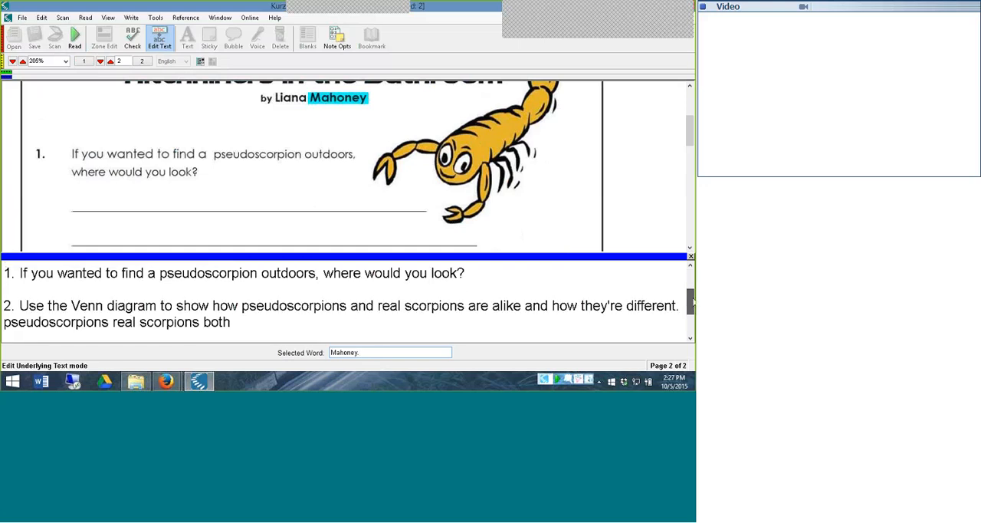
drag(690, 310, 690, 284)
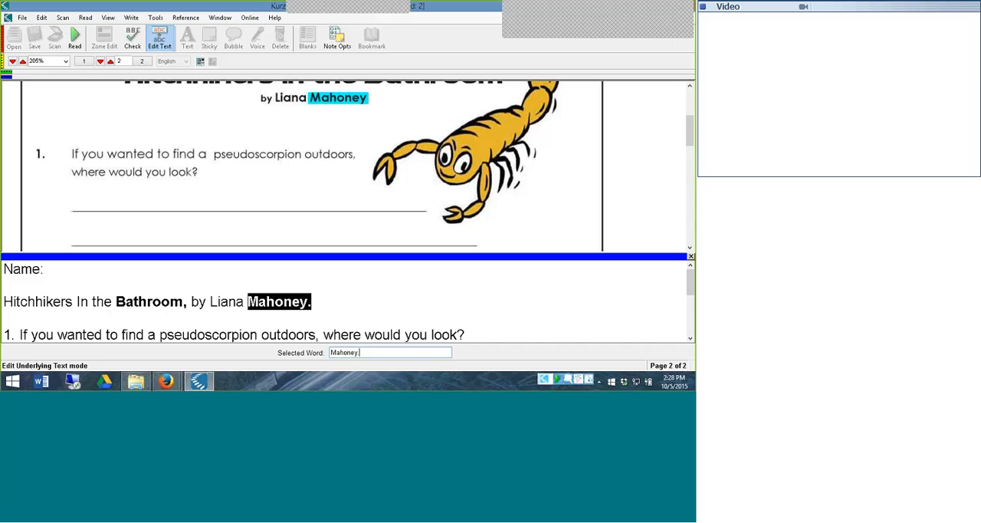
click(690, 257)
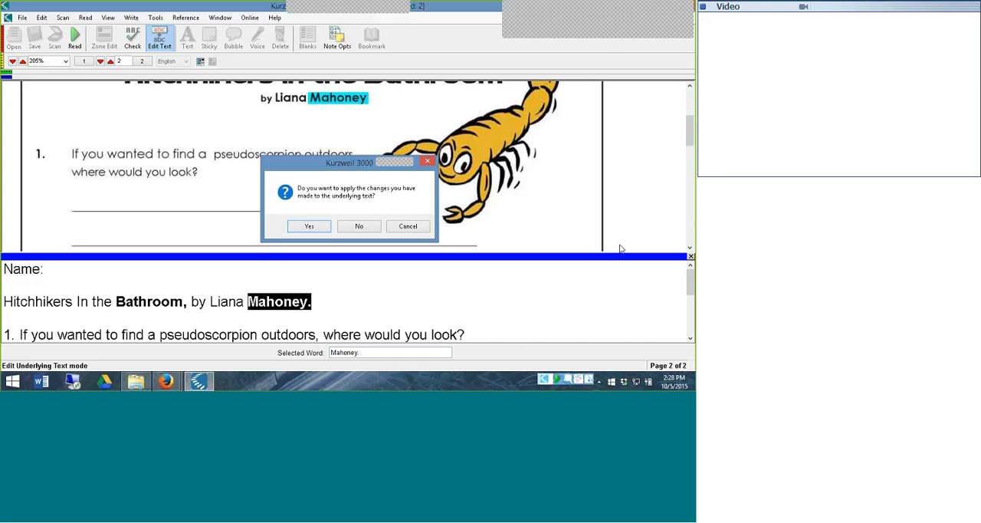
click(310, 227)
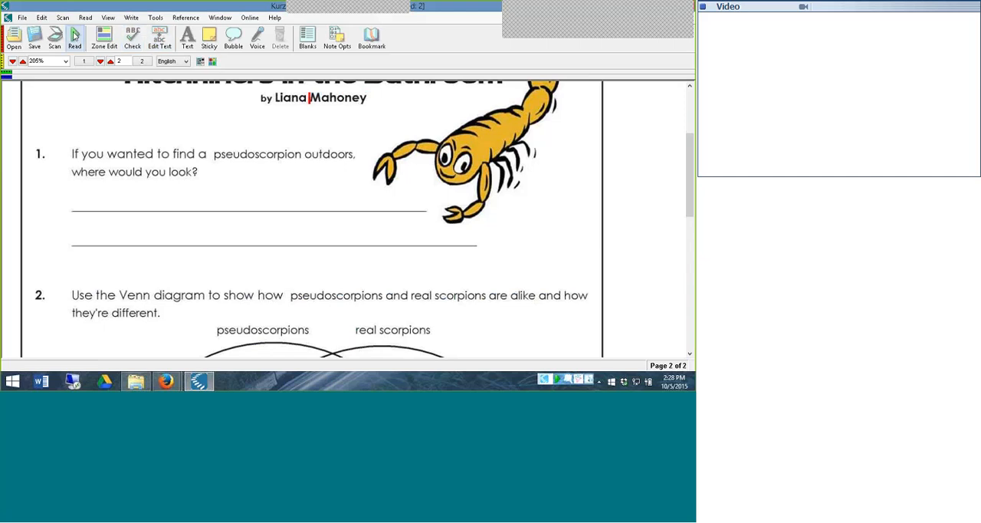
Start a bubble note at "segmented" in page 1's text and enter "segmented" as its keyword
drag(689, 139, 688, 98)
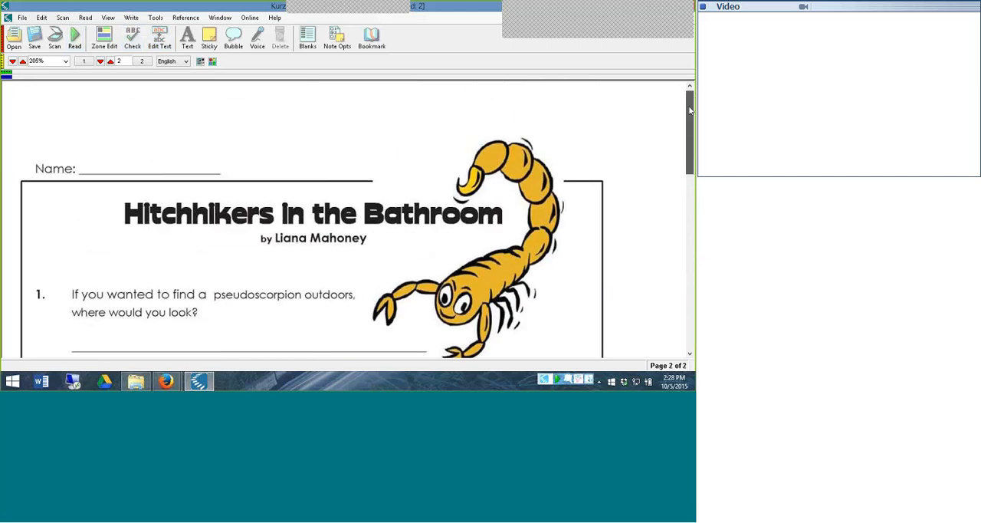
click(83, 62)
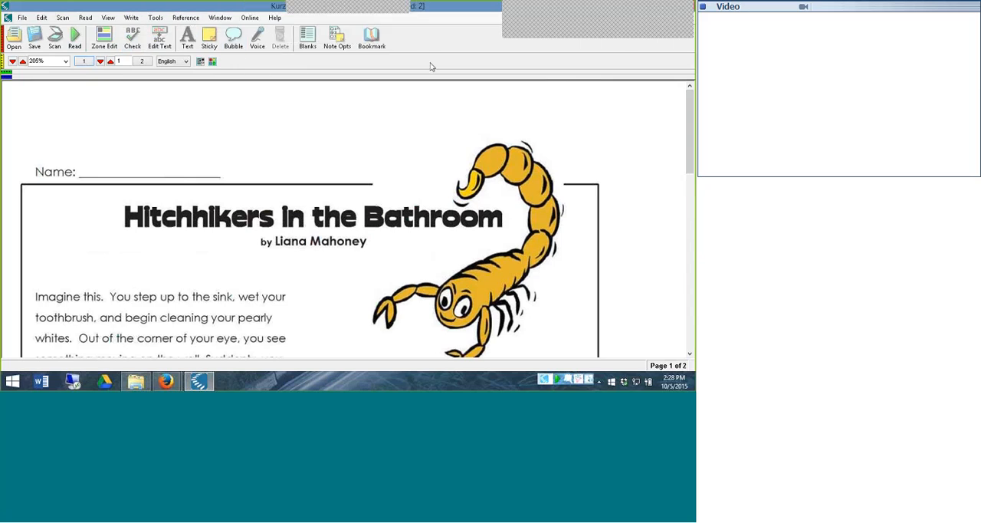
drag(693, 115, 692, 299)
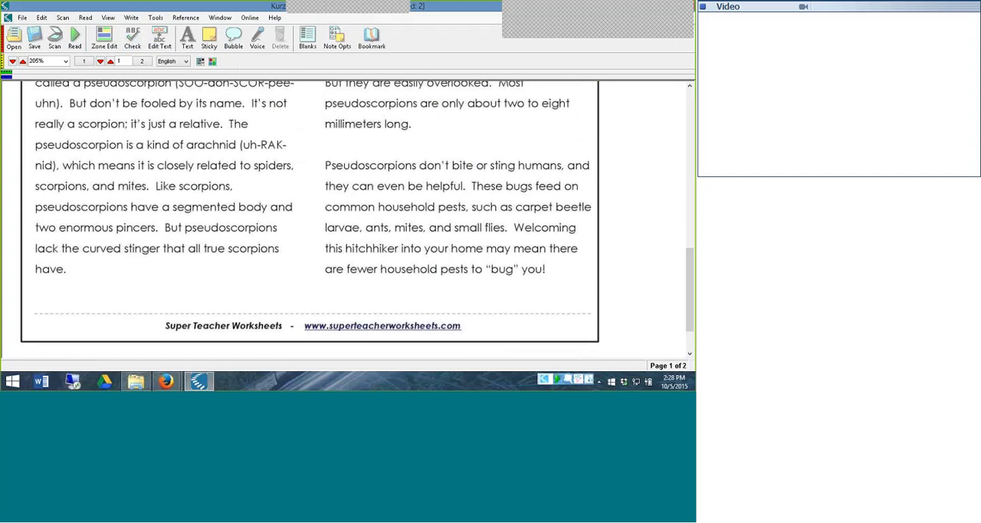
click(184, 209)
click(235, 35)
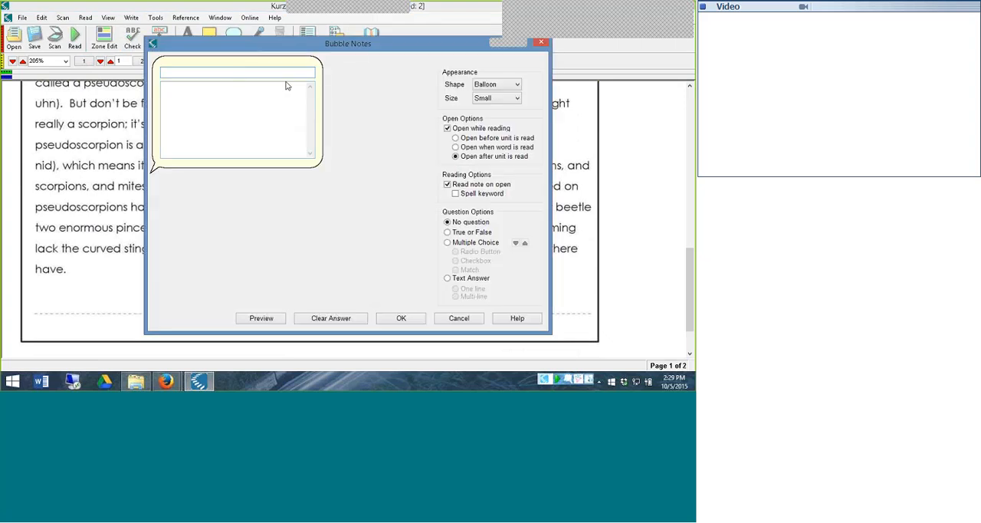
drag(282, 48, 437, 74)
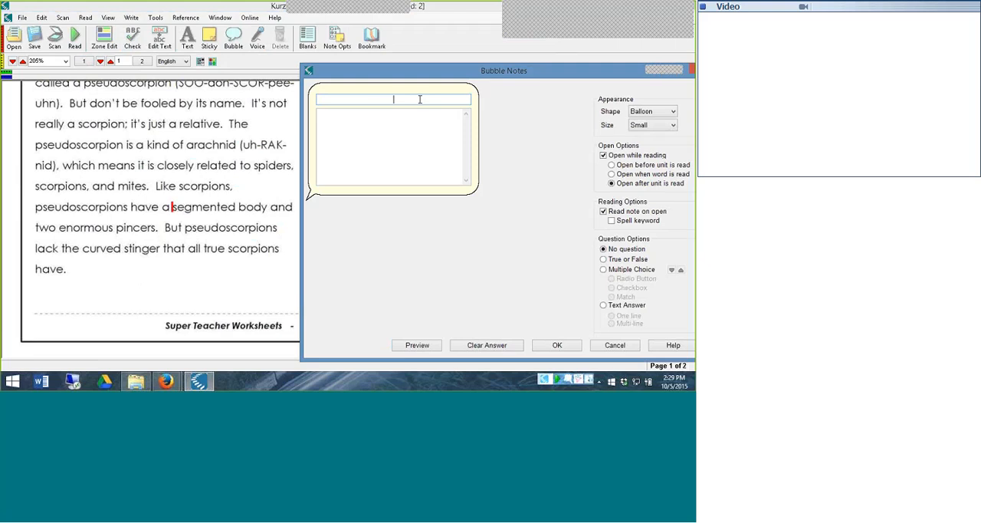
text(segmented)
Enter "broken in parts" as the definition in the bubble note for "segmented"
click(401, 117)
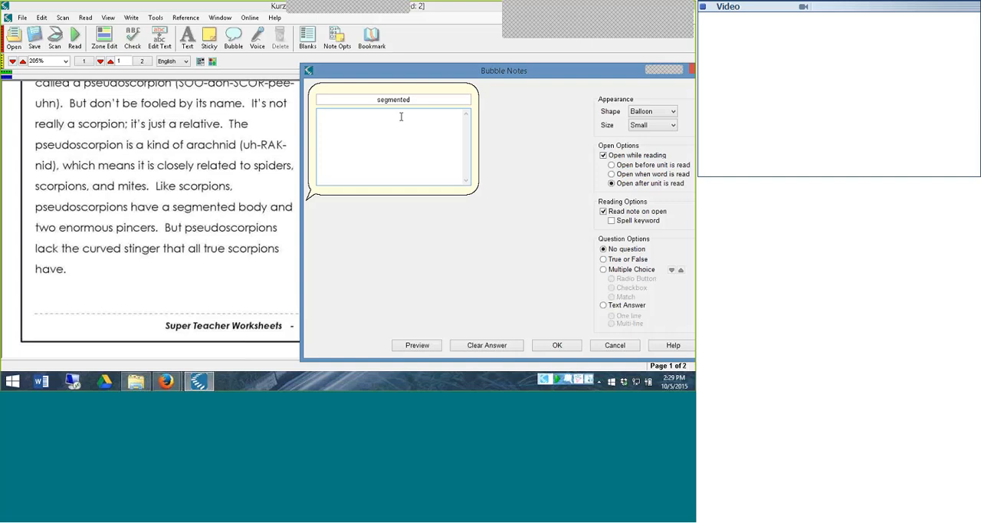
text(broken in parts)
drag(514, 72, 401, 71)
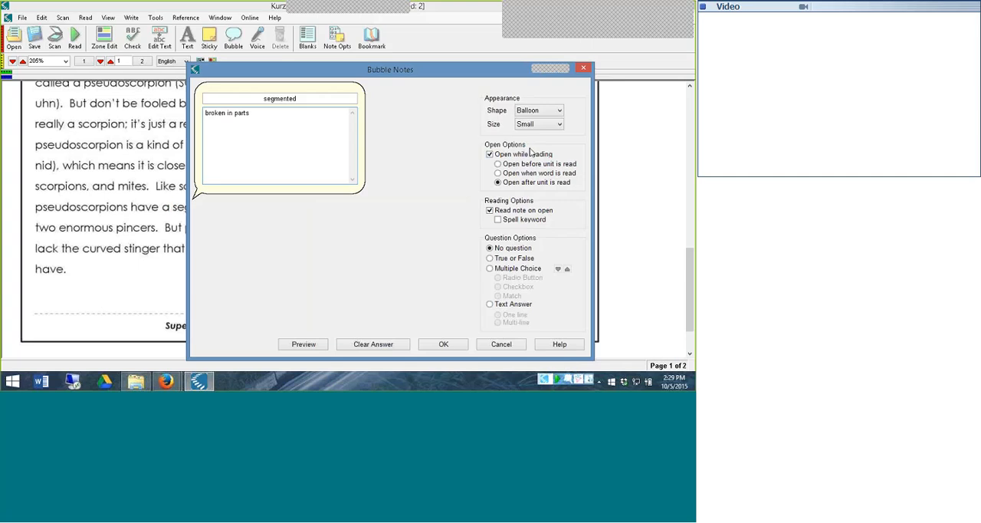
Turn off opening the bubble note while reading and reading it on open, and place the note just above "segmented"
click(490, 154)
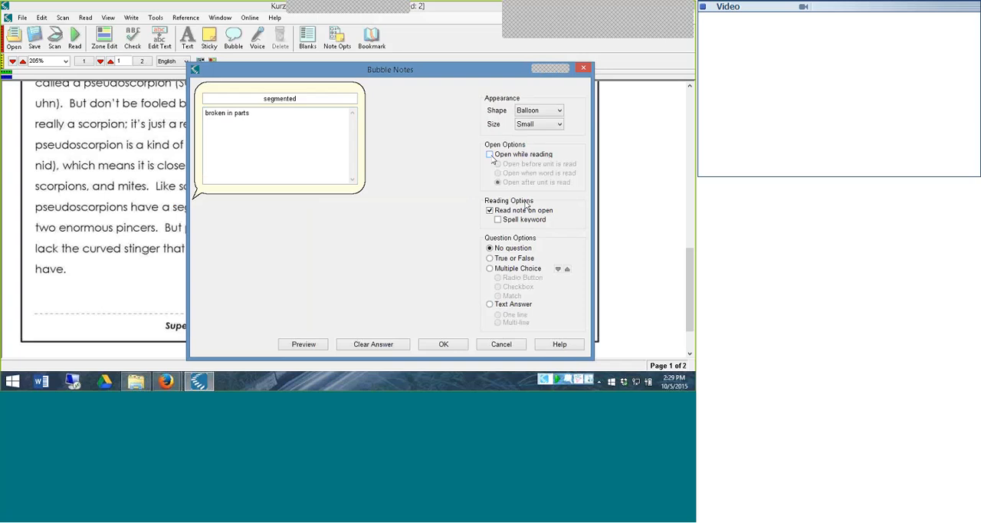
click(491, 211)
click(452, 344)
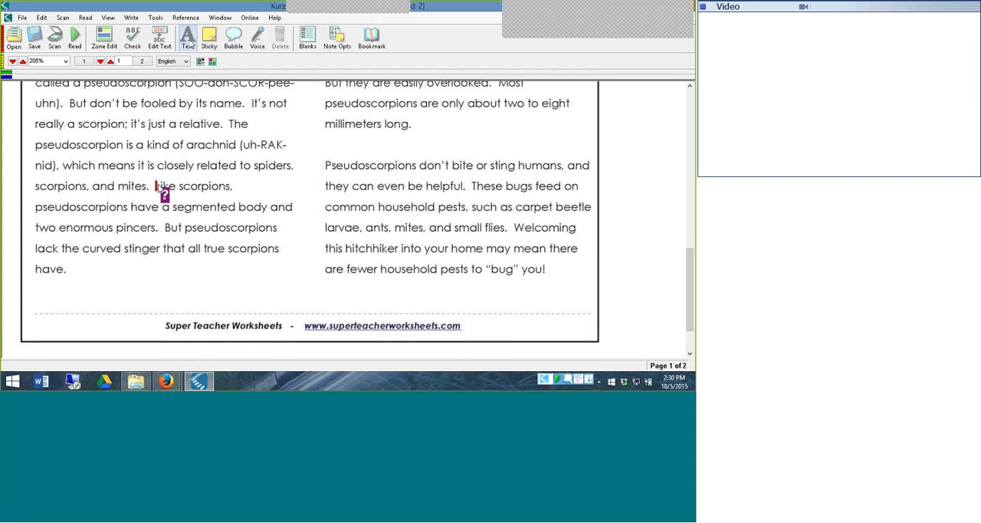
Read aloud from "Like scorpions," to test the bubble note, and open and close the note for "segmented"
click(75, 39)
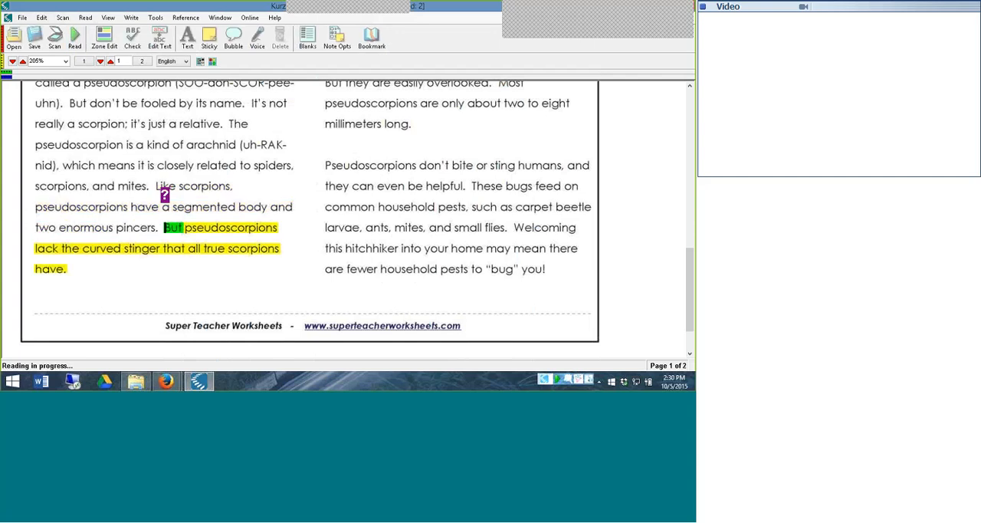
click(165, 195)
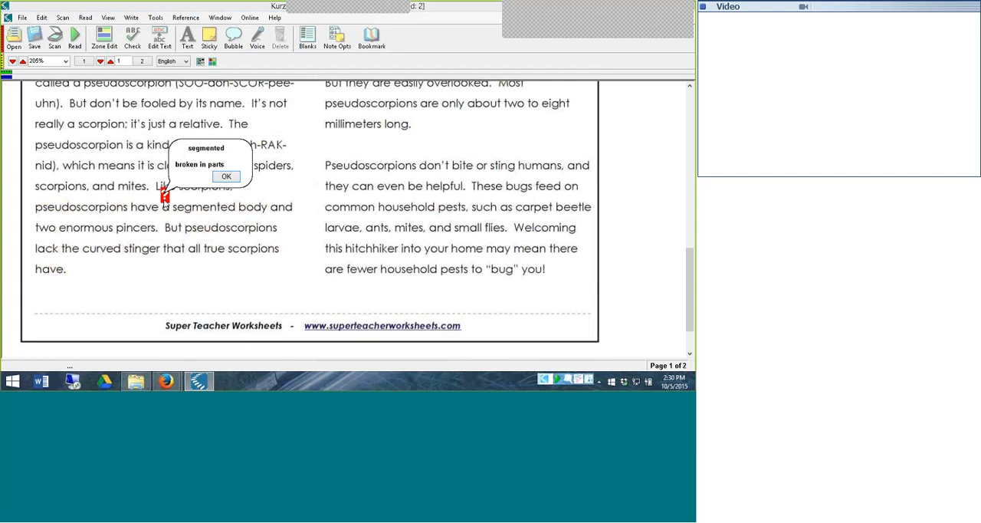
click(239, 176)
Go to page 2 and bring question 1 with its answer lines into view
drag(690, 253, 692, 219)
scroll(165, 344, up, 6)
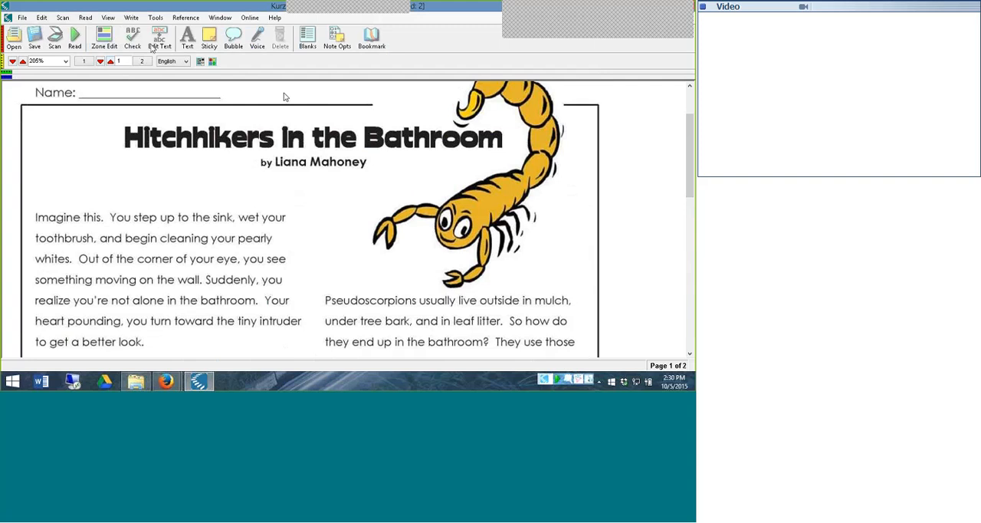
click(259, 39)
drag(690, 171, 691, 181)
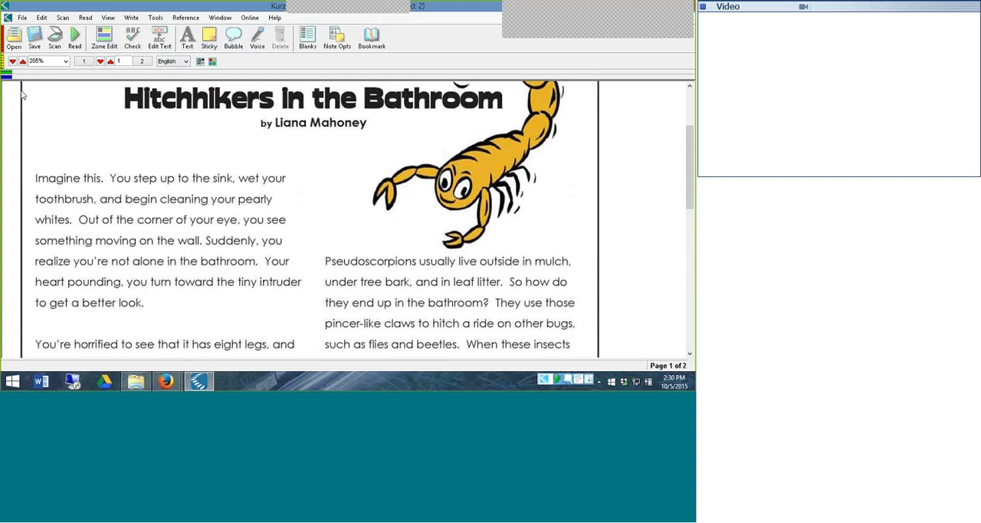
click(110, 62)
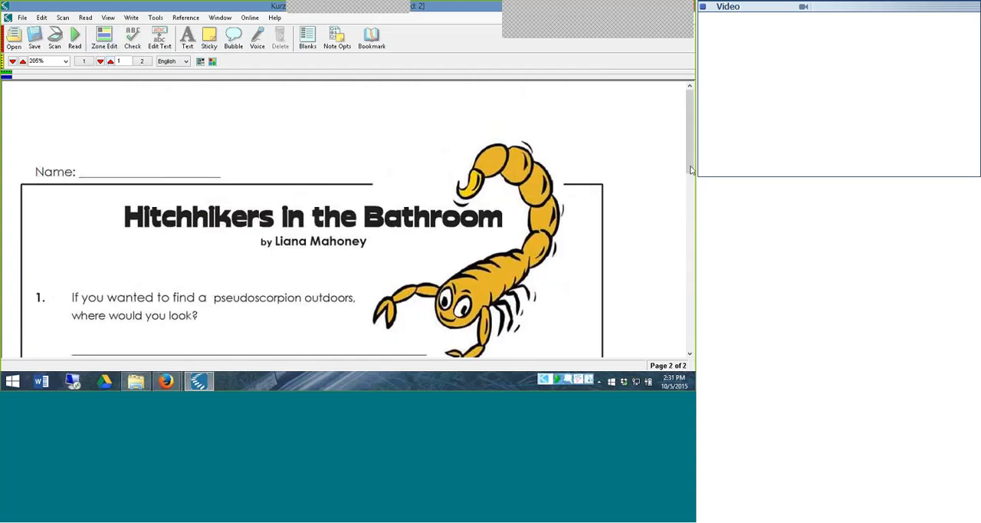
drag(687, 117, 687, 144)
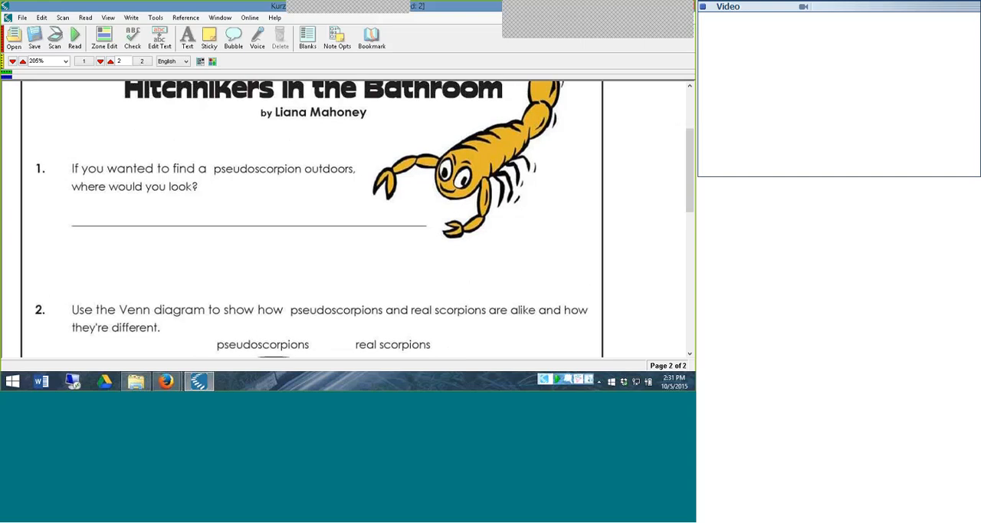
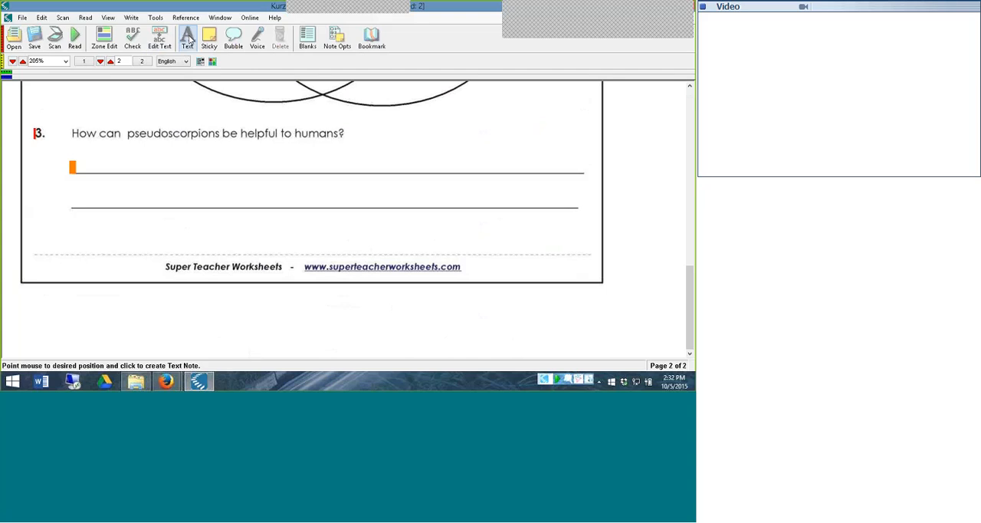
Place an empty text note at the start of question 3's second answer line
click(73, 201)
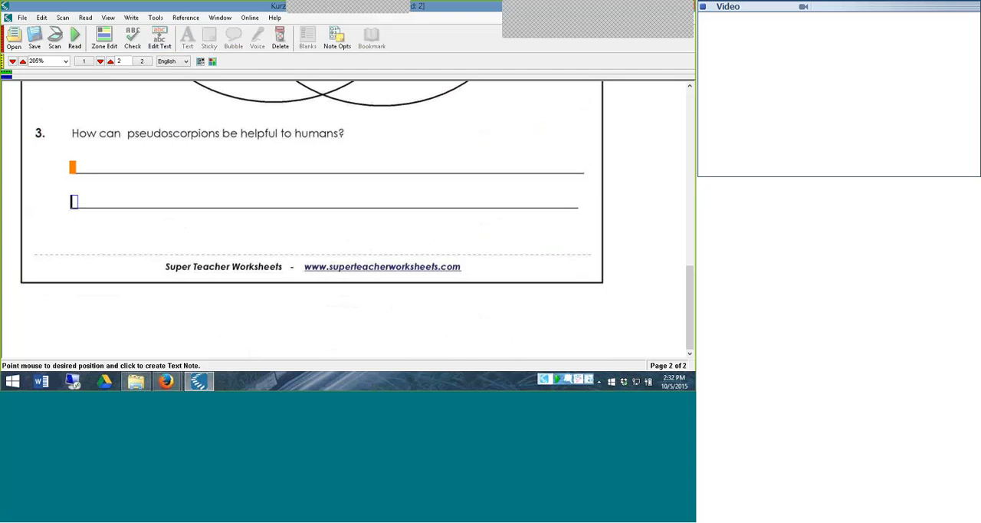
click(310, 36)
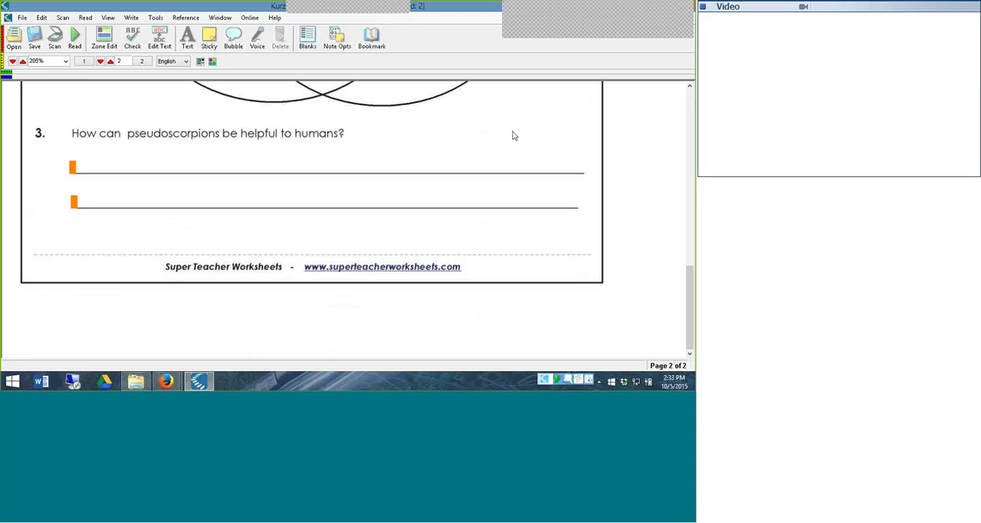
Place a sticky note below the title at the top of page 2, above question 1
drag(689, 284, 689, 164)
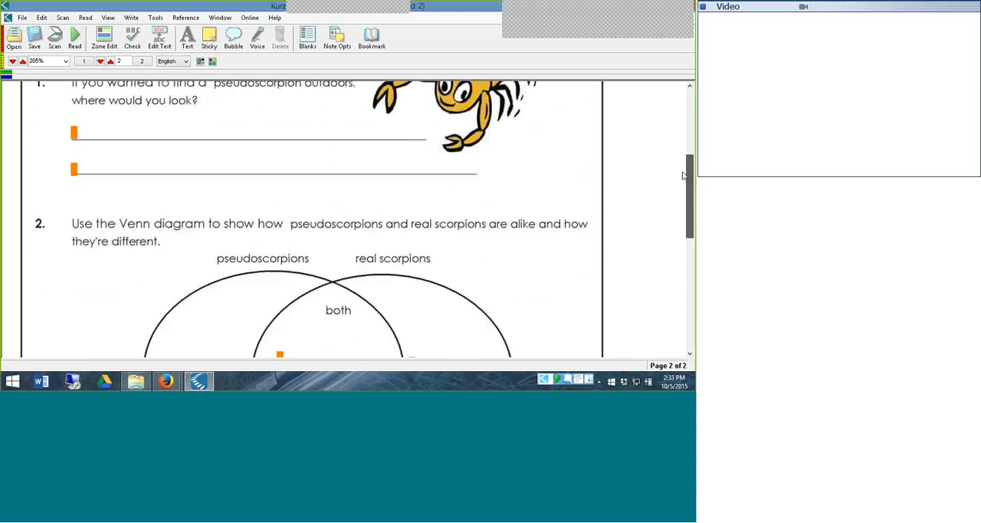
click(188, 40)
drag(691, 175, 692, 128)
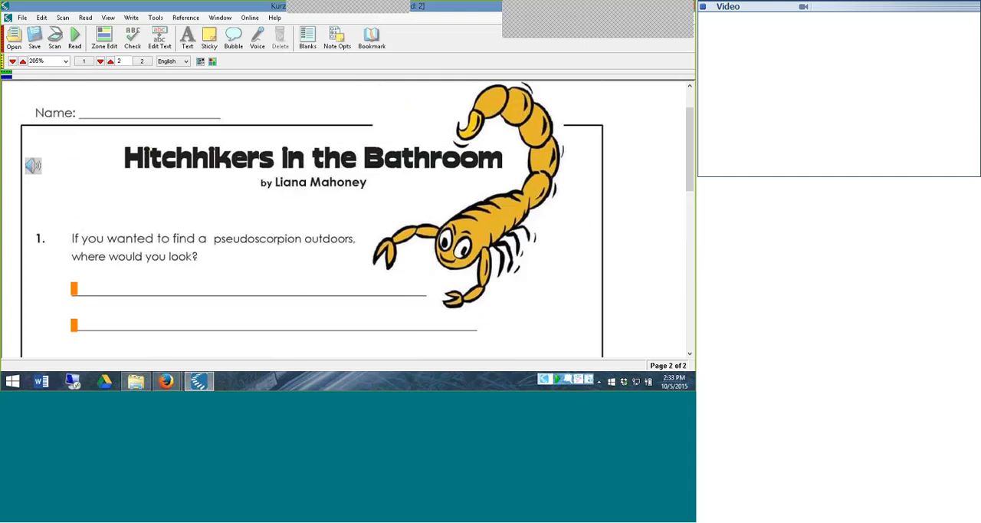
click(216, 34)
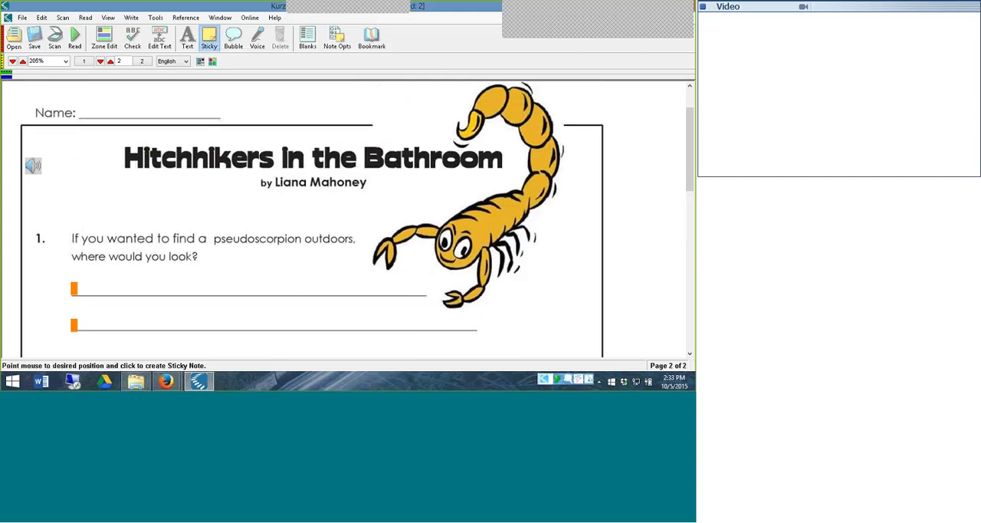
click(81, 188)
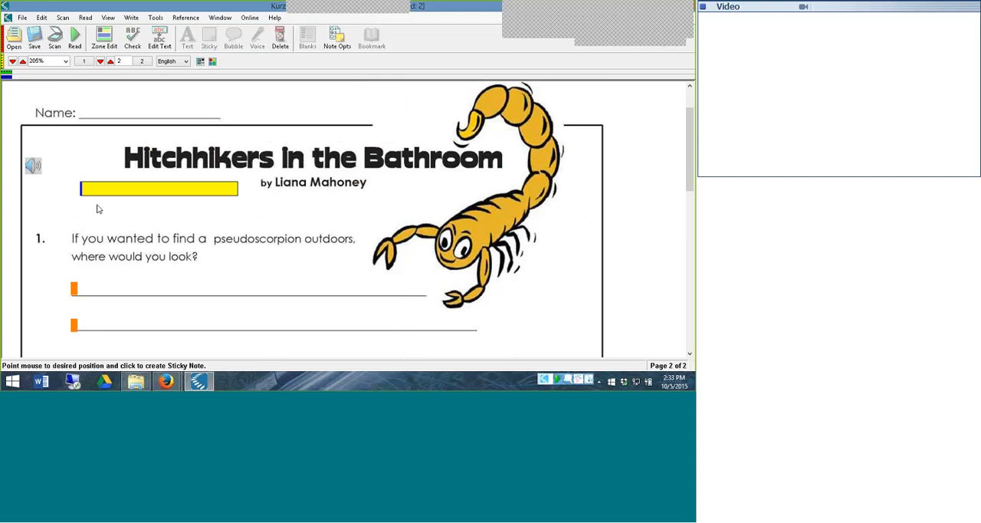
Enter "The questions will be read out loud to you." on two lines in the sticky note
text(The quest)
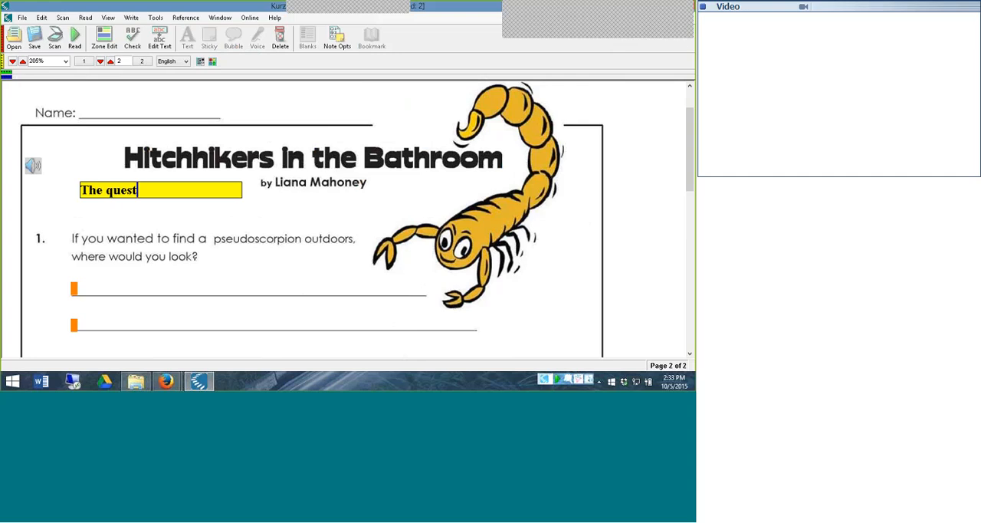
text(ions will)
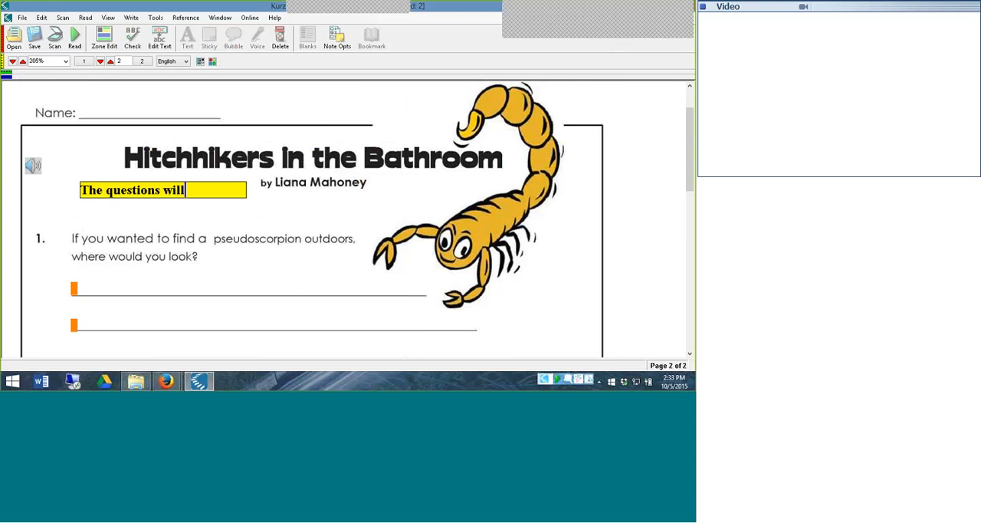
text( be read)
key(Return)
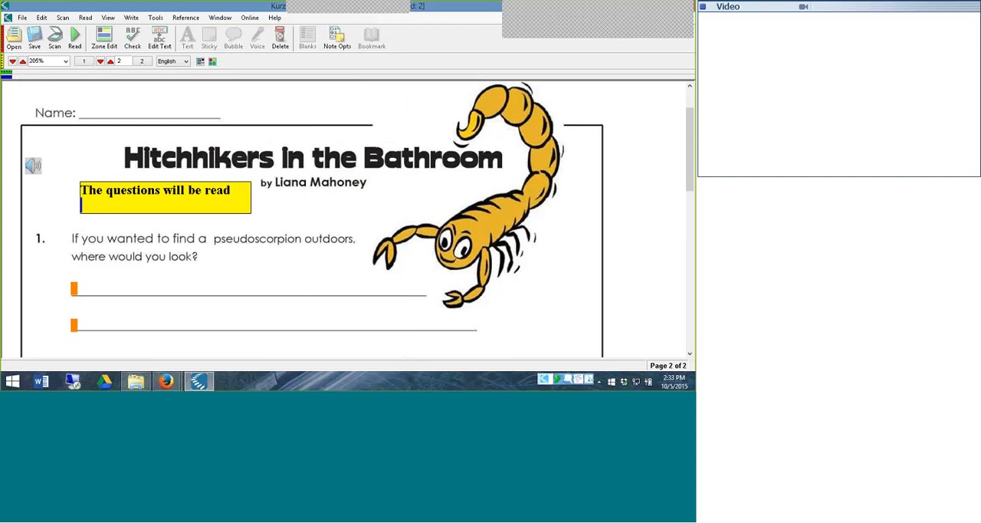
text(out loud to)
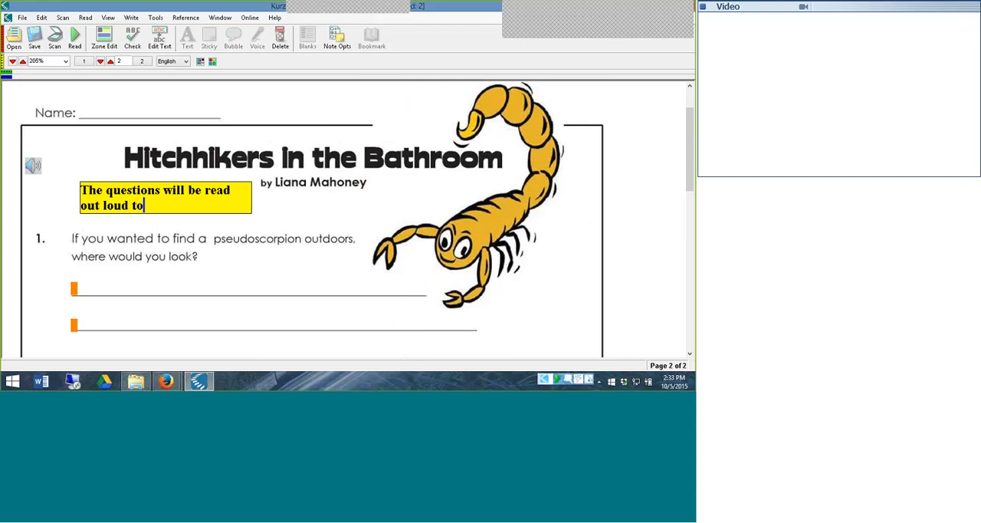
text( you.)
click(272, 213)
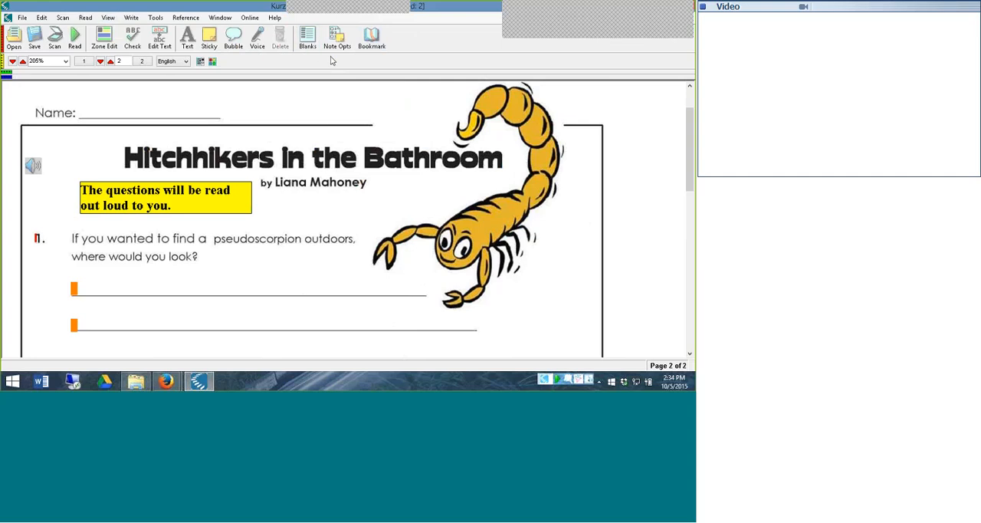
Go to page 1 and place an empty text note at the start of the Name line
click(88, 63)
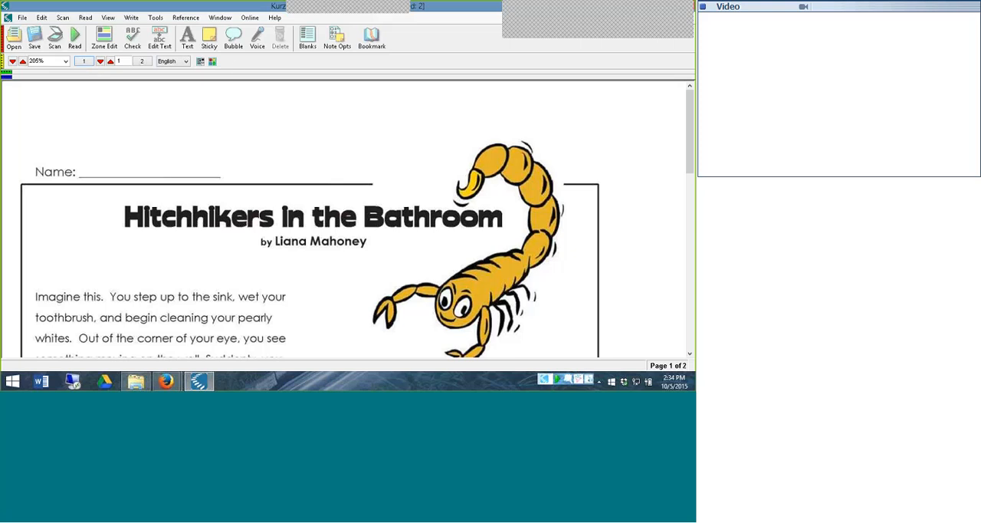
click(187, 37)
click(82, 161)
Apply the Classic toolbar set
right_click(436, 44)
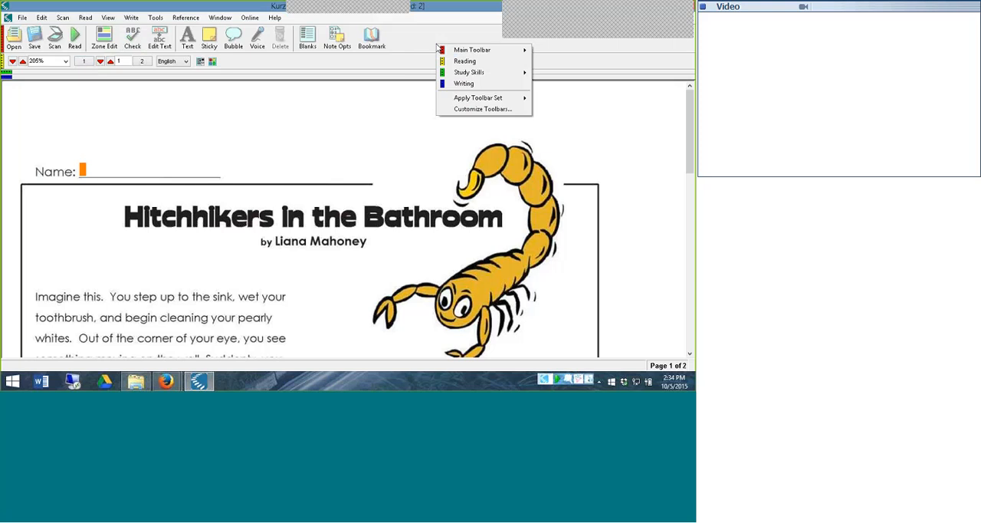
mouse_move(468, 98)
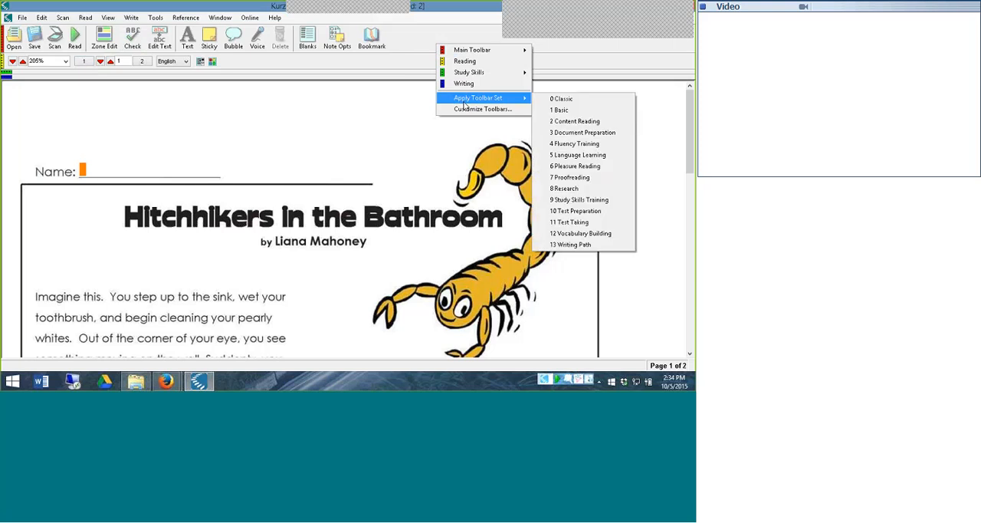
click(563, 99)
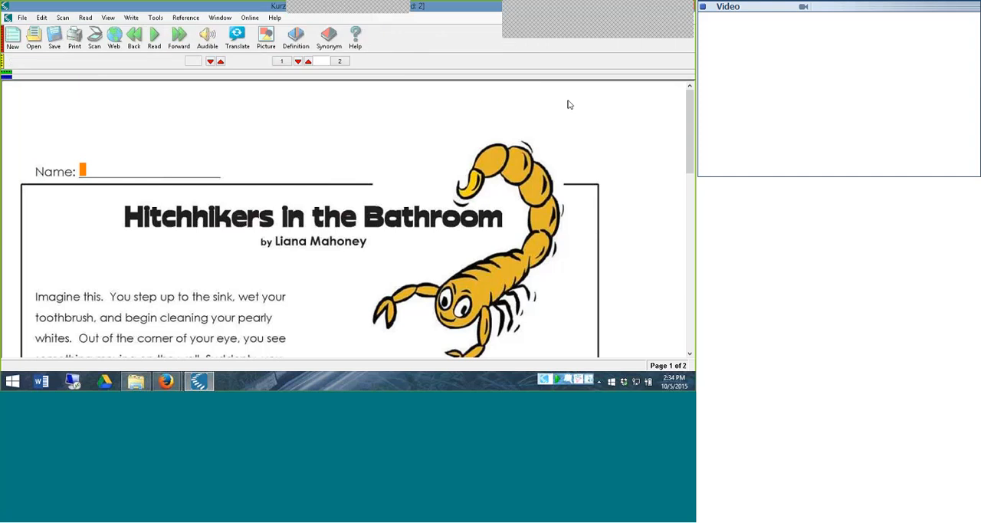
Start customizing the toolbars and remove New, Open, Save, Print, Scan and Web from the active buttons of the Main Toolbar
right_click(446, 51)
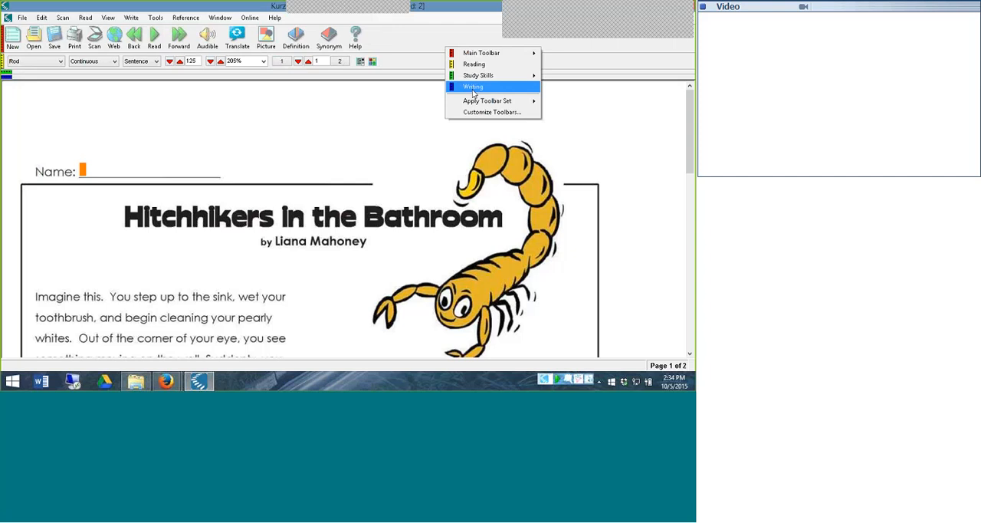
mouse_move(472, 103)
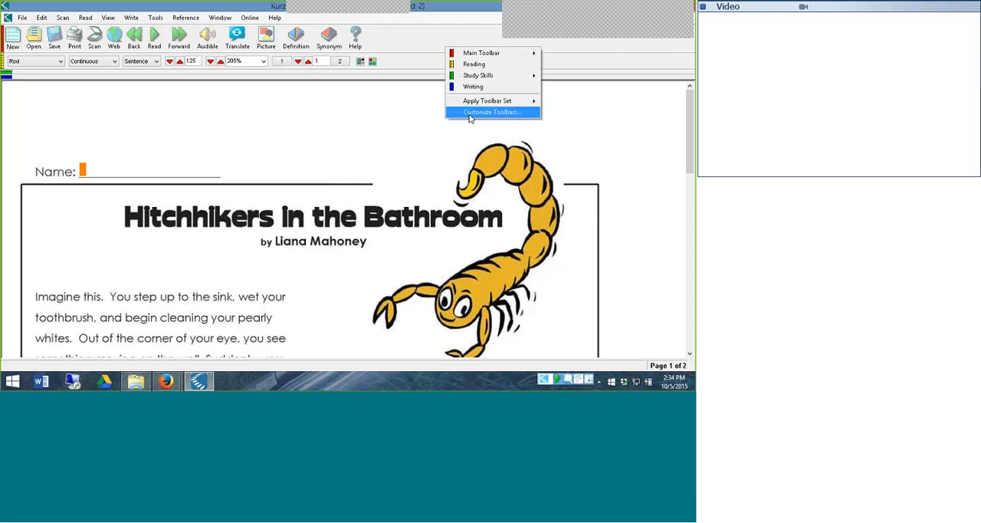
click(470, 113)
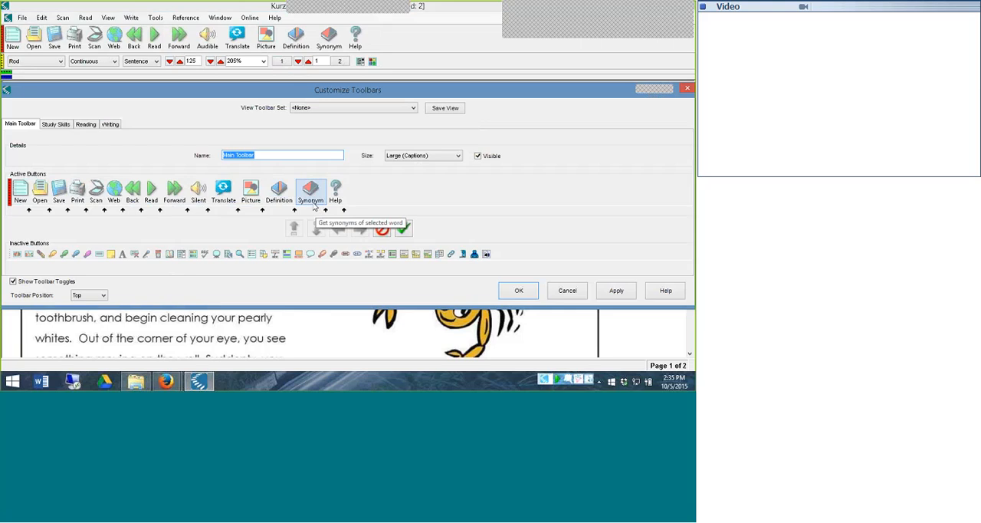
click(23, 196)
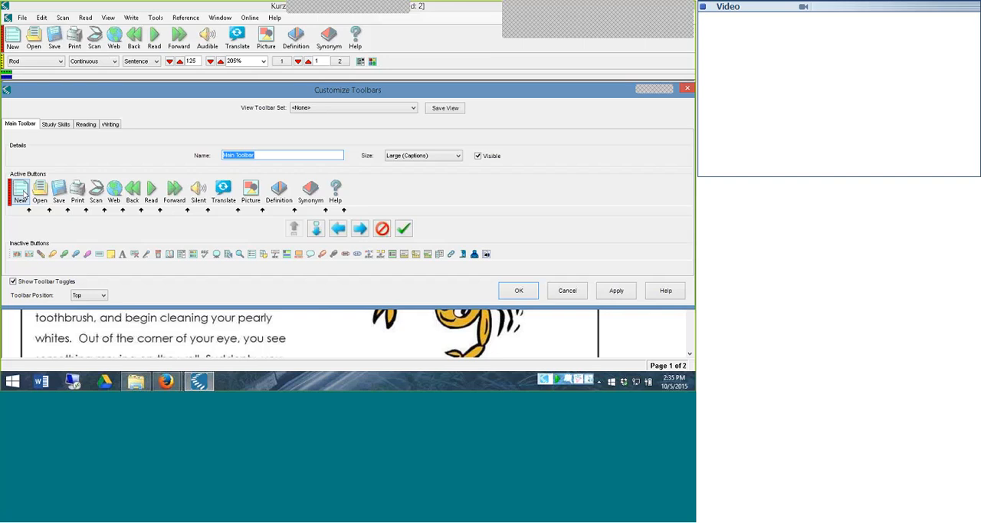
key(Delete)
key(Delete)
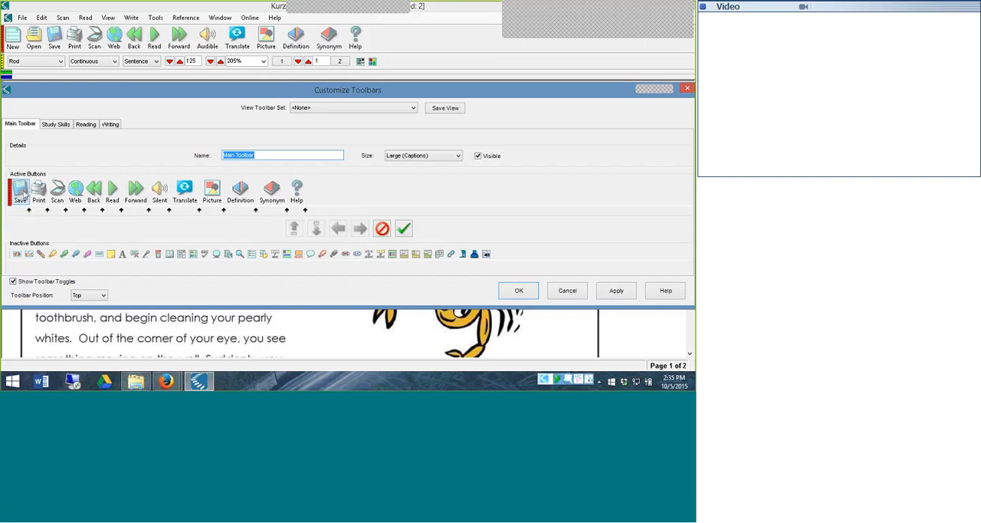
key(Delete)
key(Delete)
key(Delete)
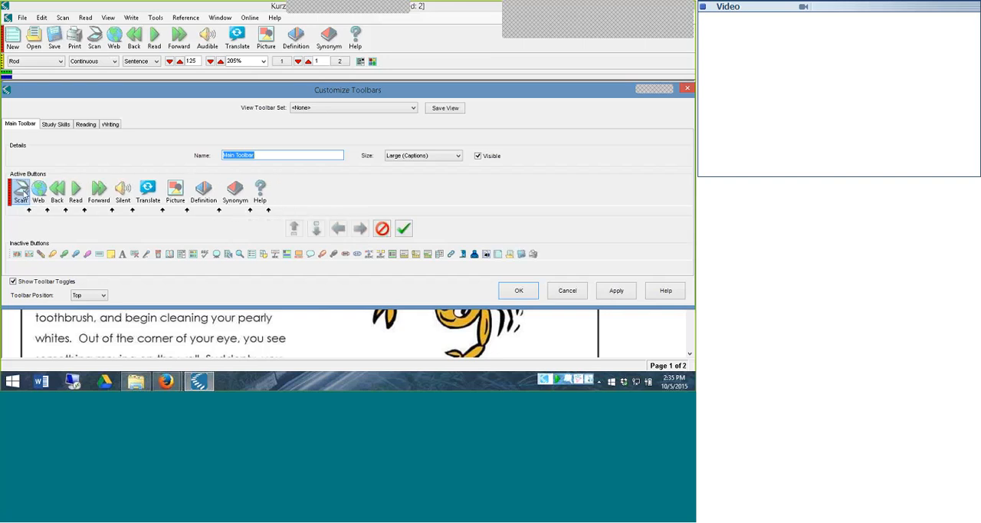
key(Delete)
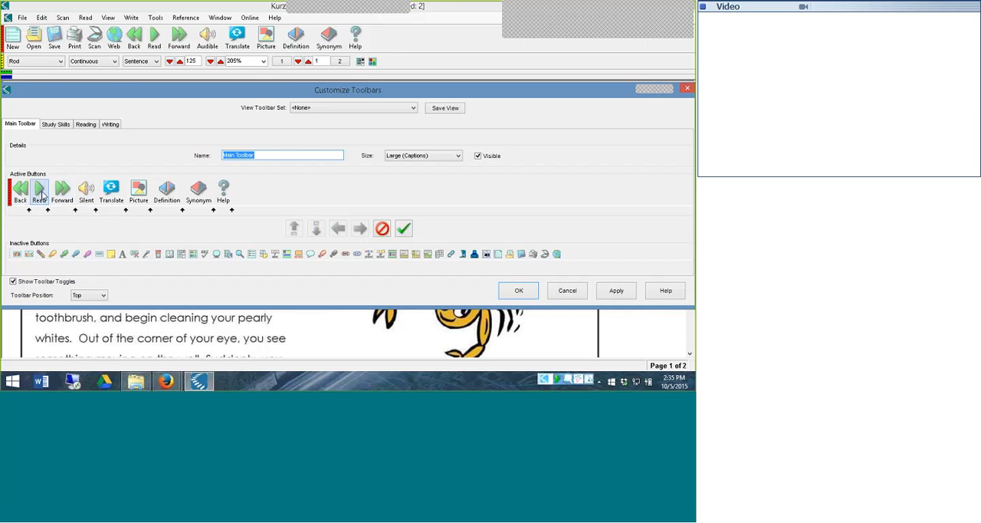
Remove the Silent, Help, Definition and Synonym buttons from the active buttons of the Main Toolbar
double_click(89, 188)
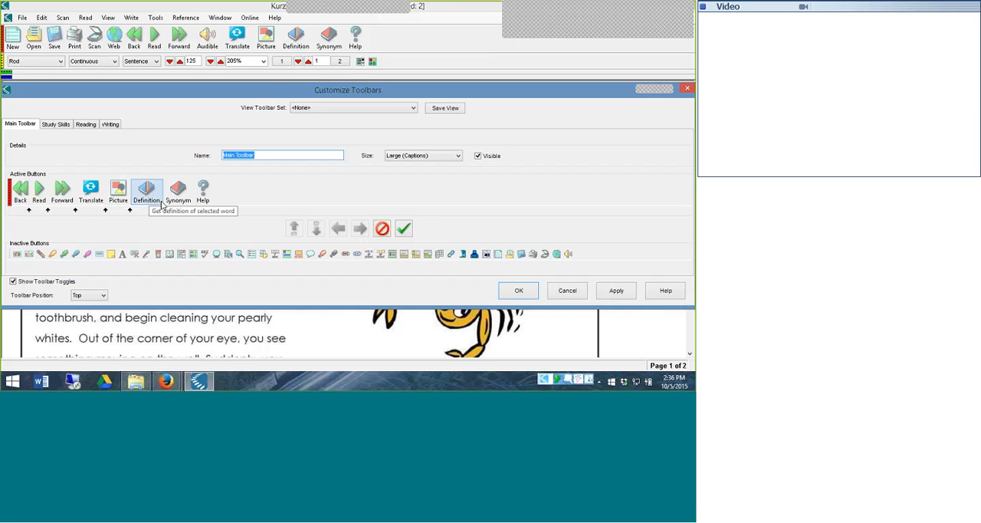
double_click(202, 194)
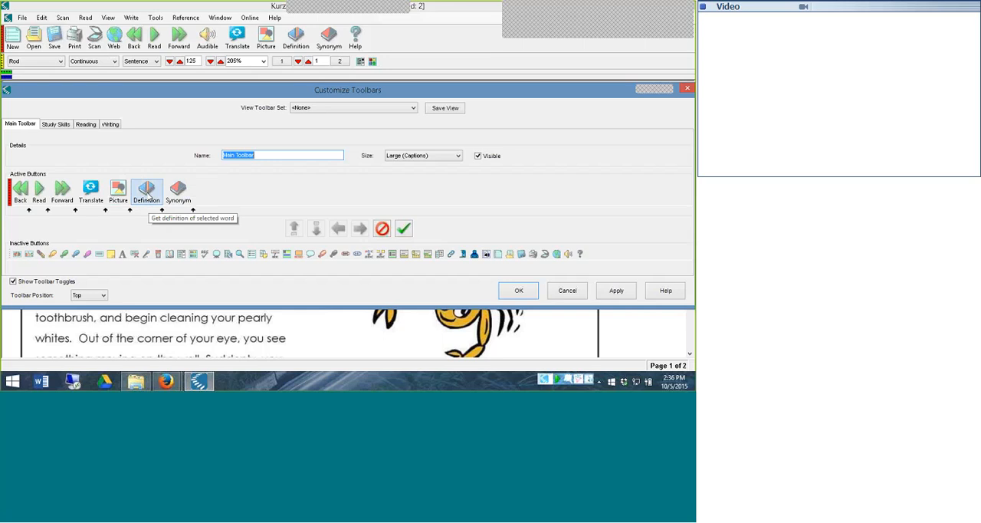
double_click(149, 189)
double_click(149, 190)
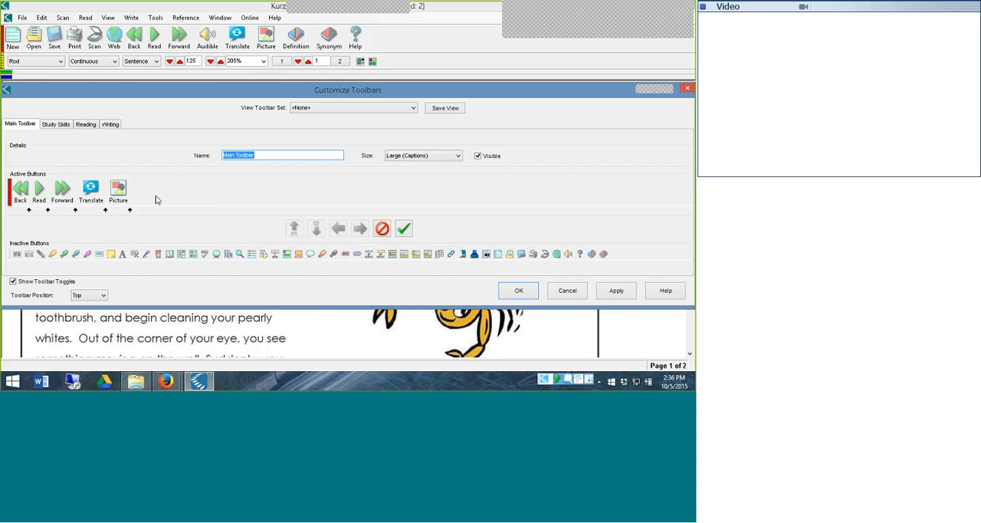
Add the Erase, Yellow, Gray and Back Color buttons to the end of the Main Toolbar's active buttons
double_click(42, 256)
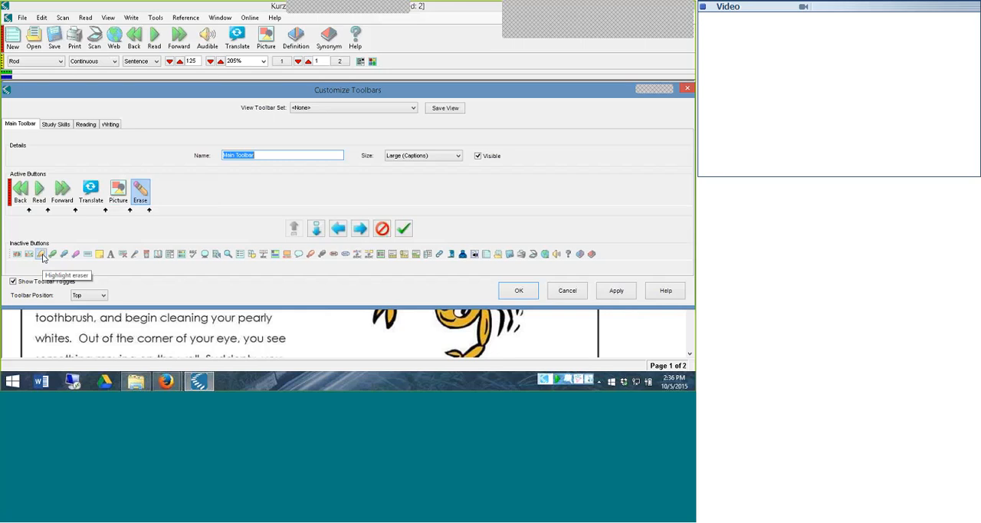
double_click(42, 256)
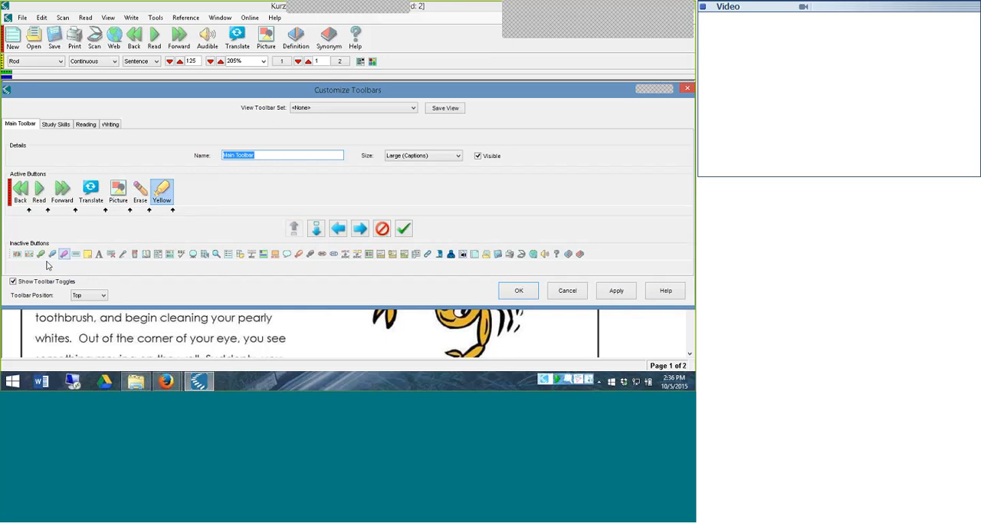
double_click(310, 256)
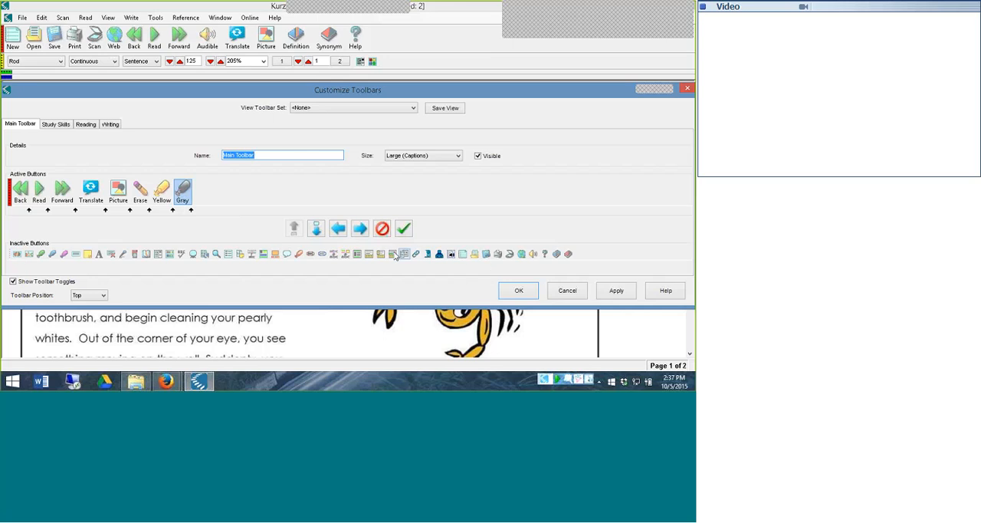
click(275, 255)
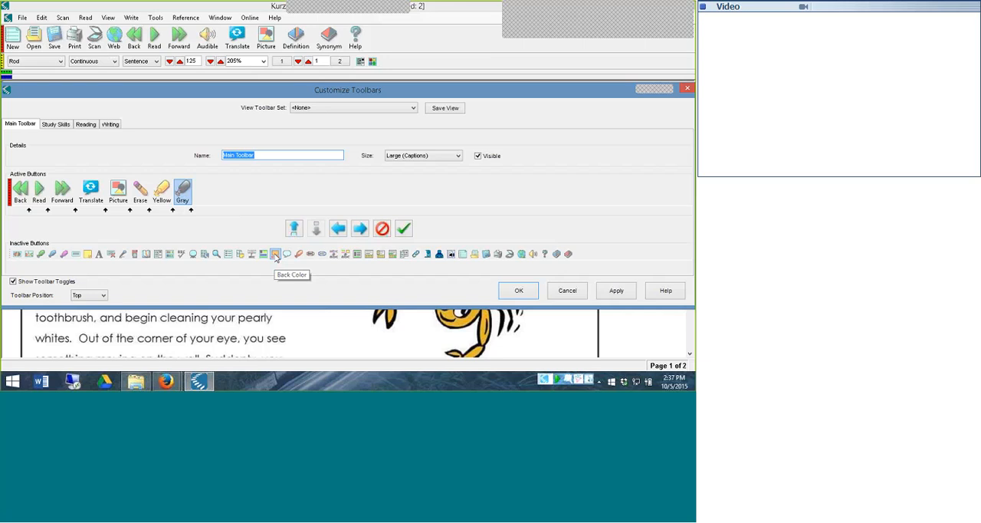
drag(276, 257, 213, 196)
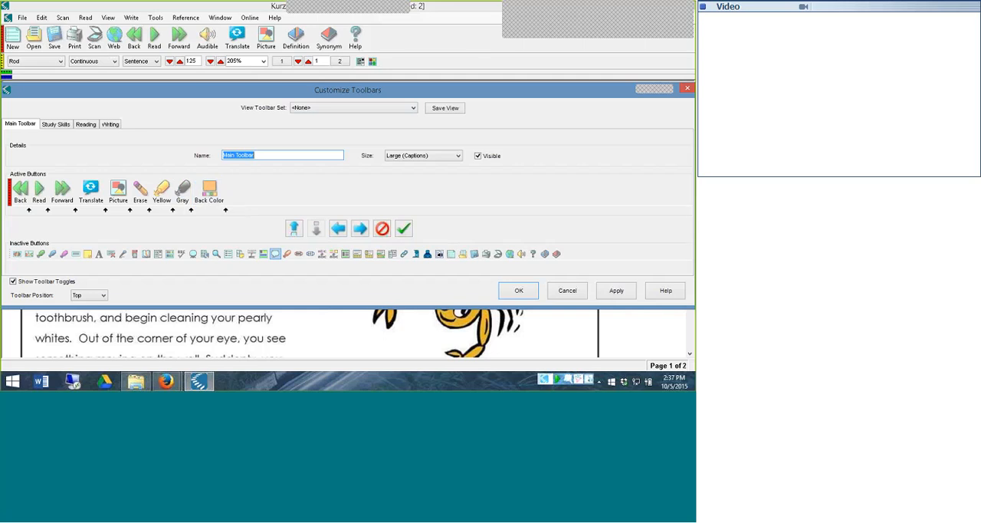
Add the Footnote button to the Main Toolbar's active buttons after Back Color
drag(315, 87, 315, 24)
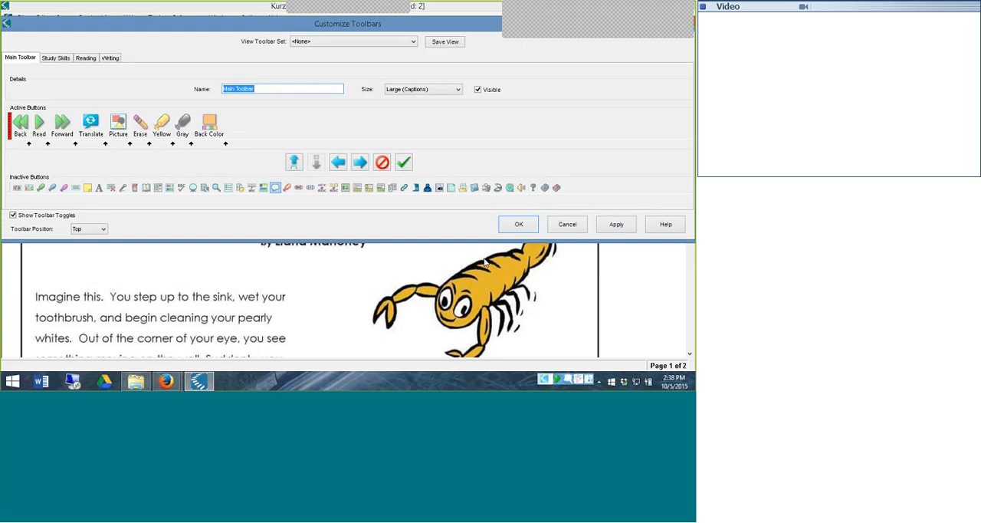
drag(264, 26, 304, 105)
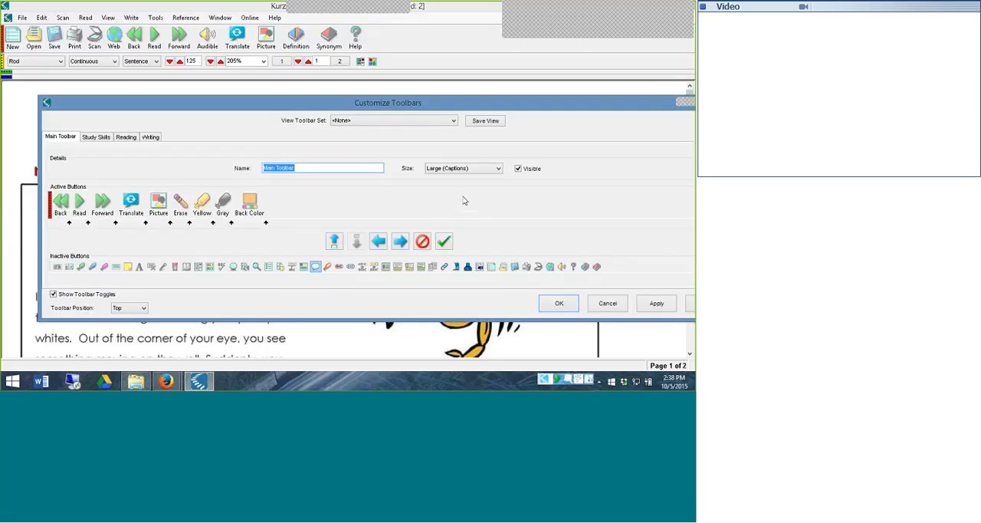
double_click(116, 267)
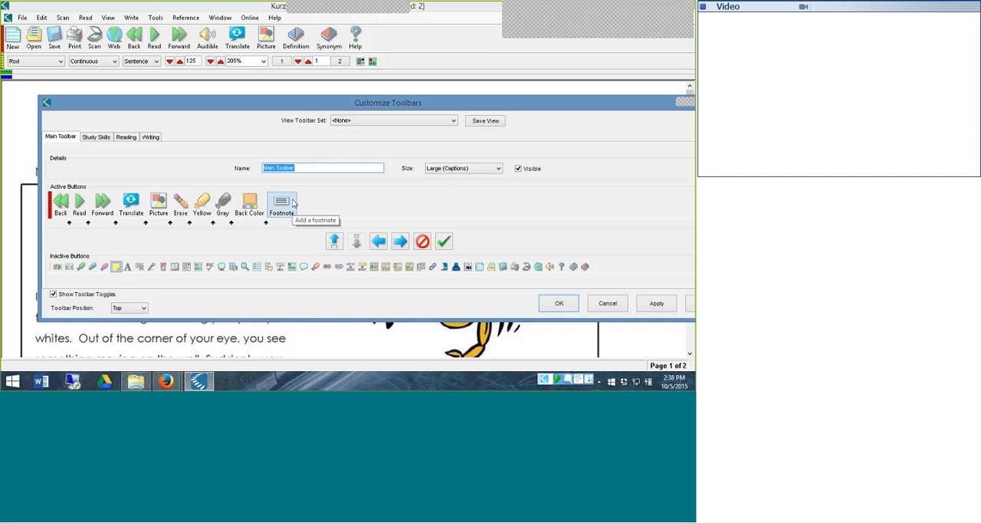
click(288, 201)
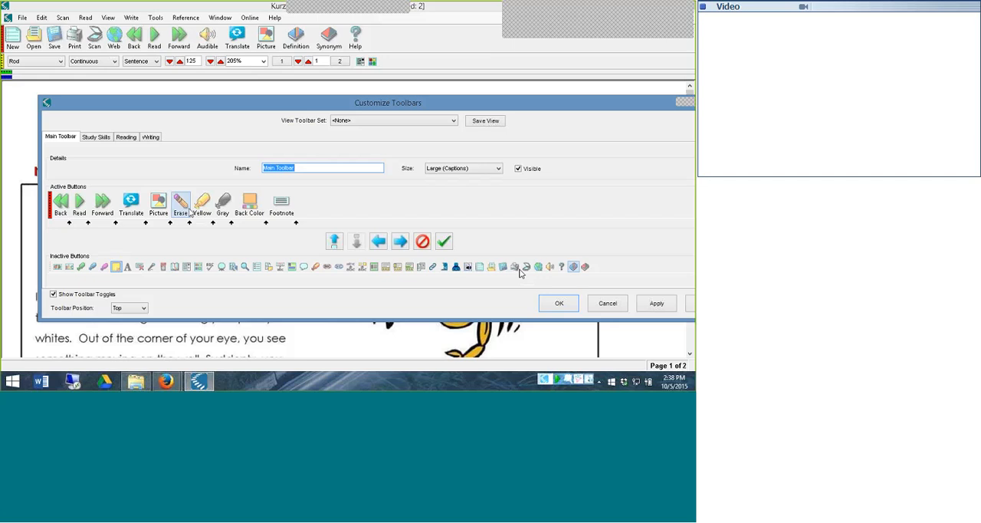
click(120, 203)
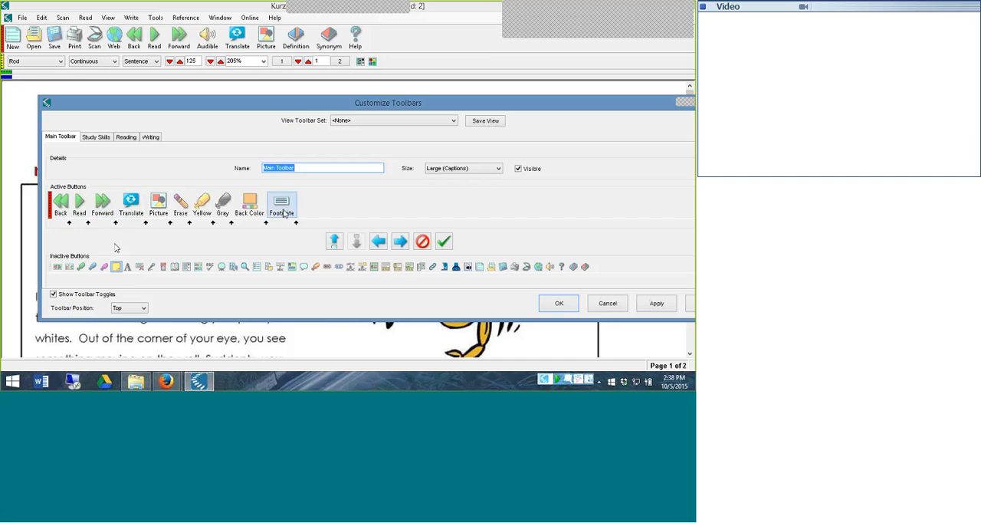
Move the Picture button to the end of the Main Toolbar's active buttons, after Footnote
click(161, 210)
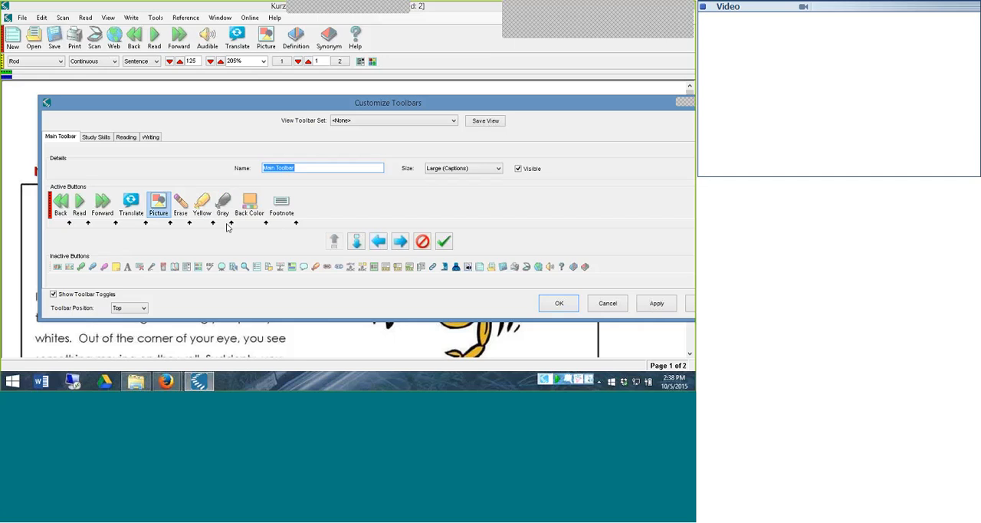
click(407, 242)
click(407, 242)
click(407, 242)
click(407, 242)
click(407, 242)
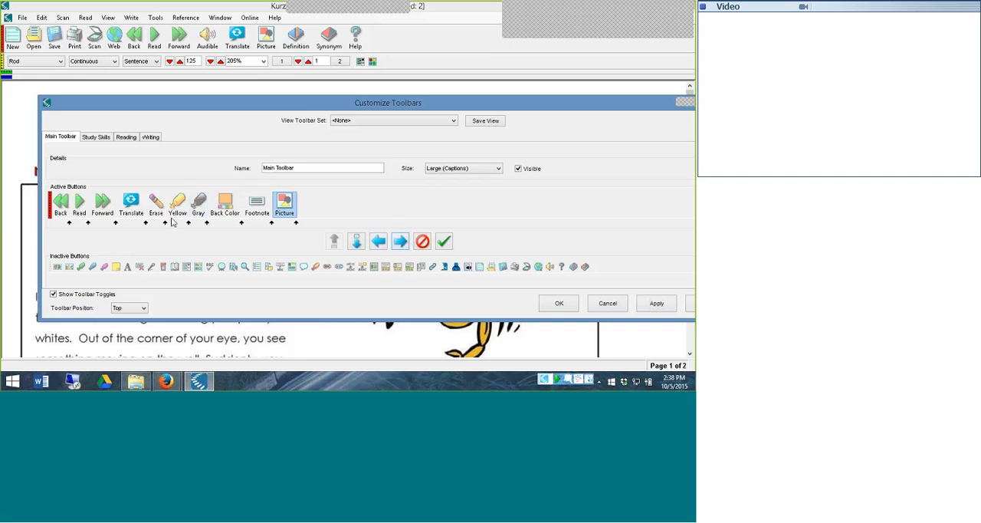
Move the Translate button to between Footnote and Picture in the Main Toolbar's active buttons
click(132, 204)
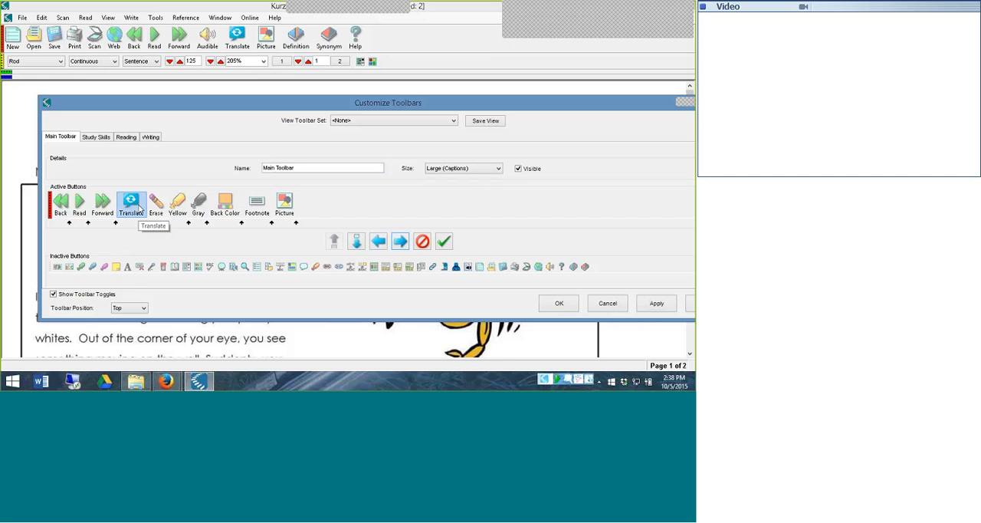
click(400, 242)
click(400, 241)
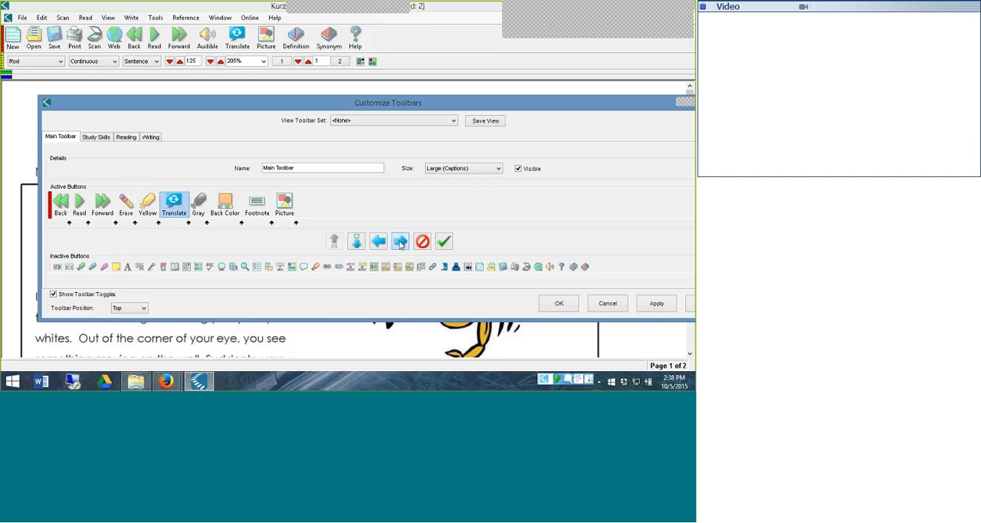
click(400, 242)
click(400, 242)
click(400, 243)
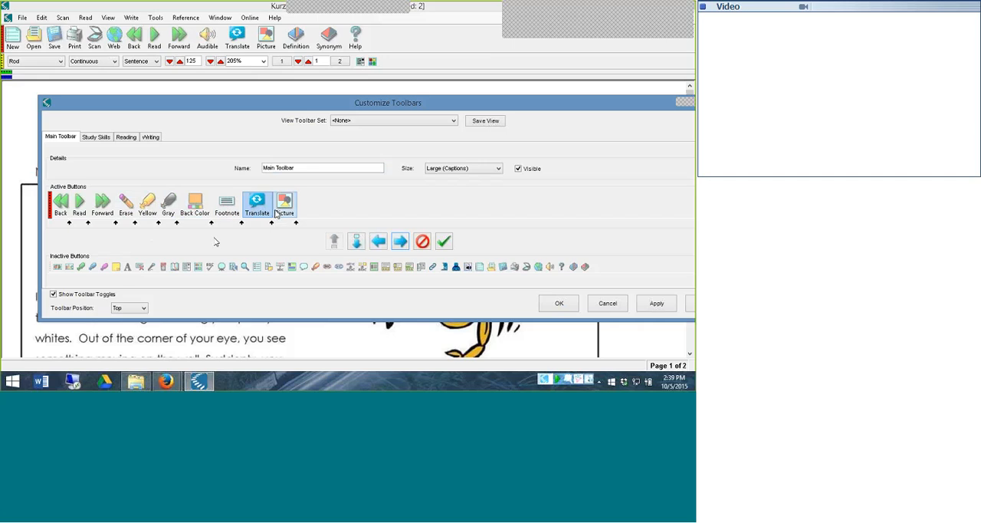
Insert separators after the Forward and Gray buttons, then apply the toolbar changes and close the customization
click(115, 223)
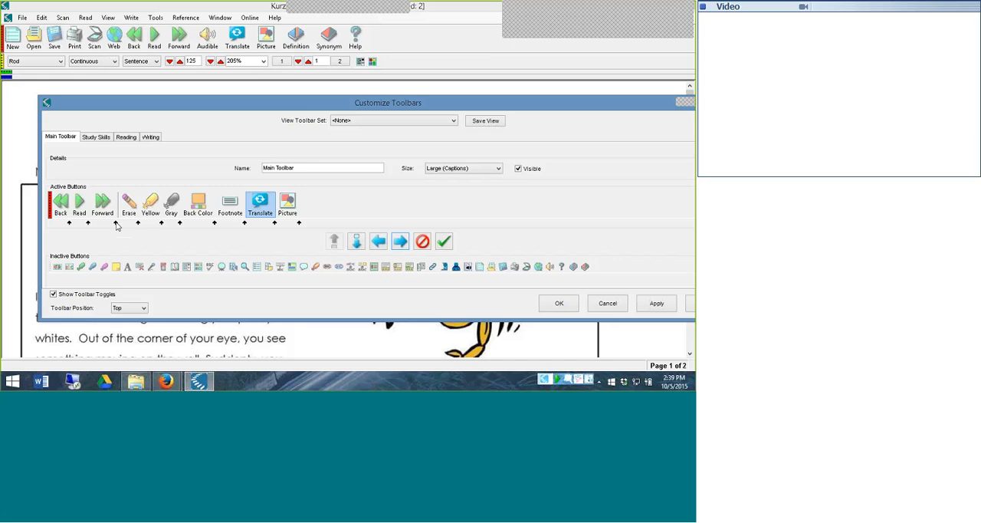
click(181, 224)
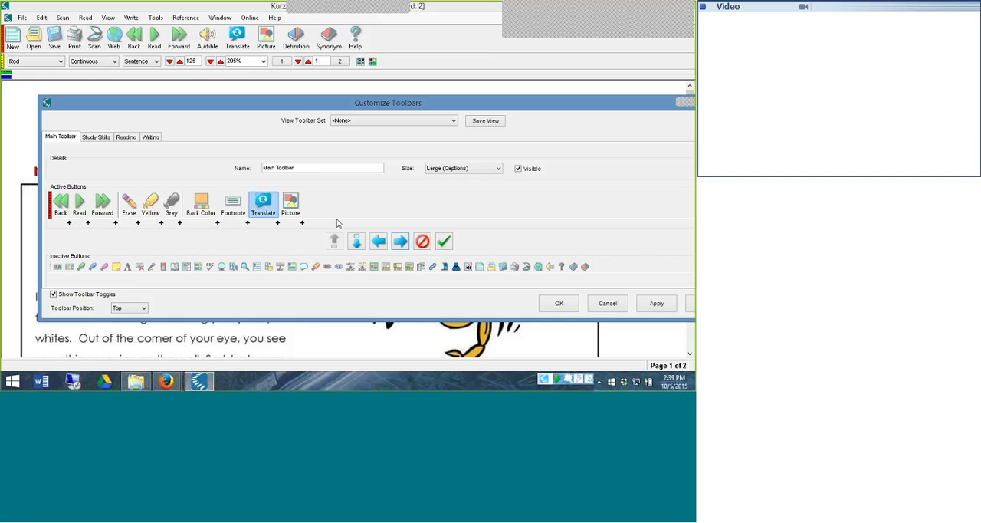
click(638, 304)
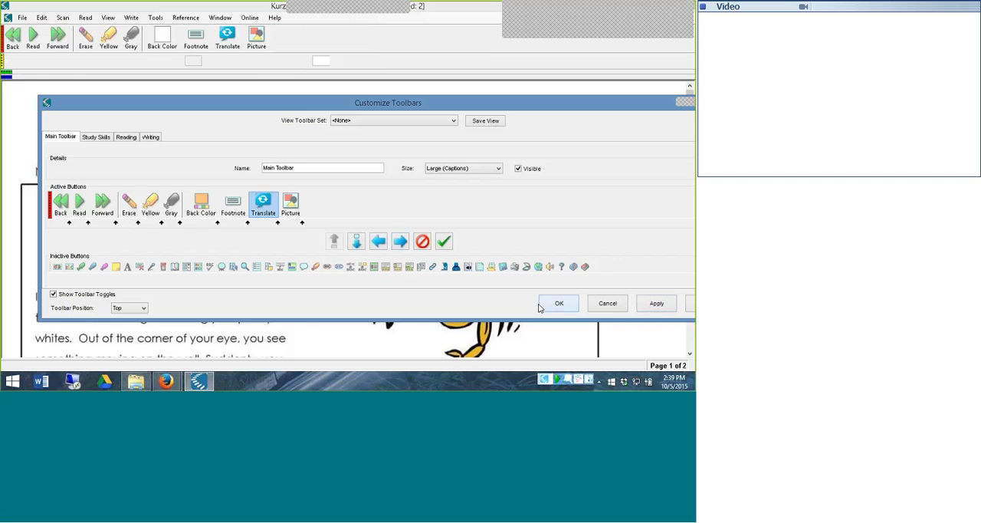
click(542, 305)
Highlight part of the opening paragraph's toothbrush passage in yellow and erase that highlight again
click(108, 36)
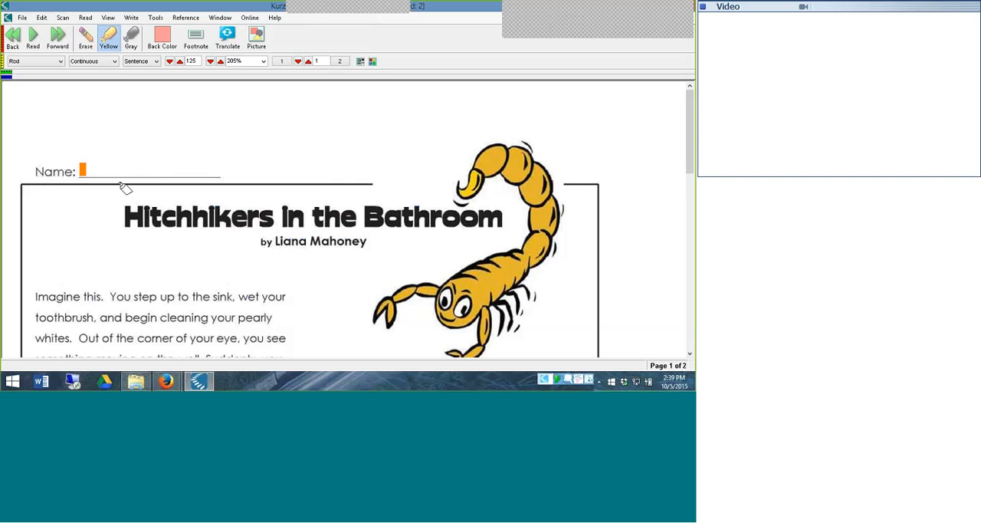
drag(116, 307, 165, 336)
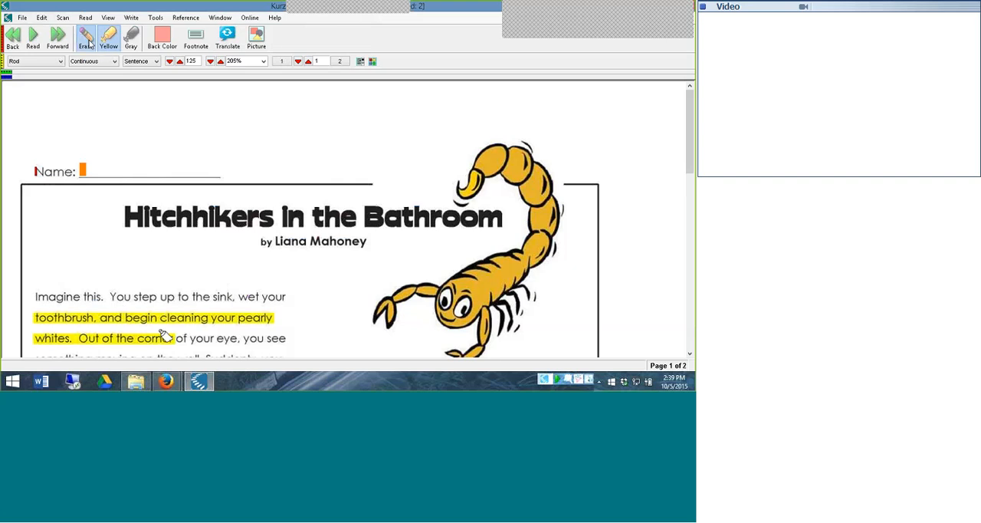
click(89, 43)
drag(34, 317, 185, 343)
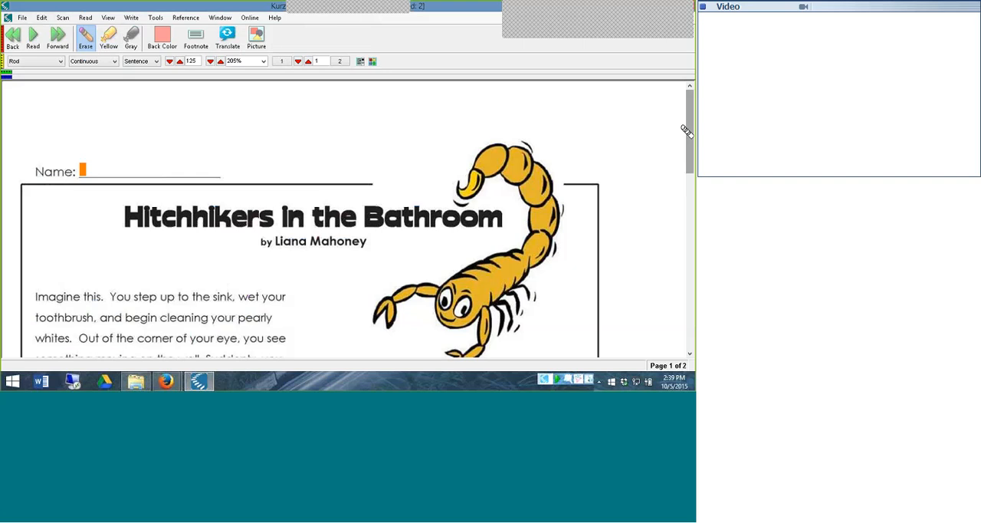
Enter trial text "answe" in the first answer note of question 1 on page 2 and delete it again
drag(686, 129, 690, 289)
drag(307, 73, 308, 63)
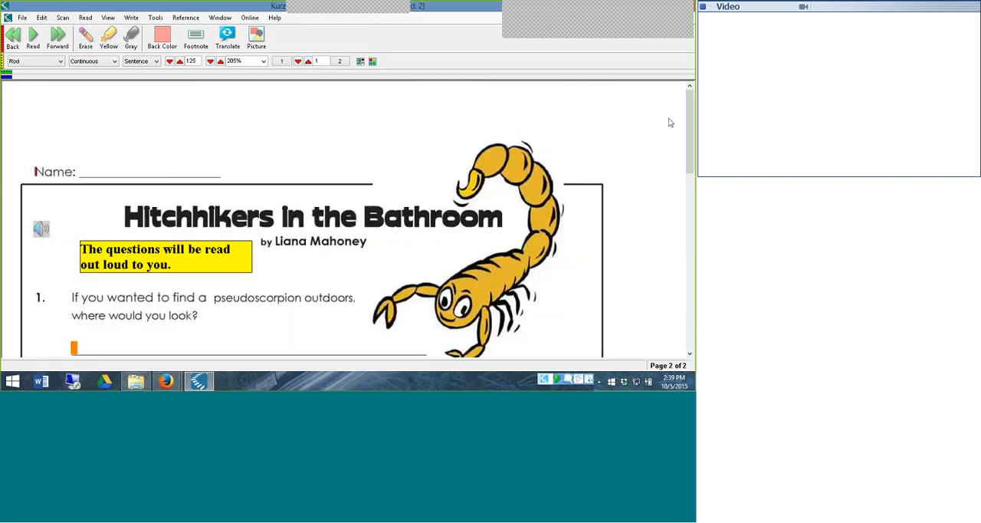
drag(690, 96, 692, 136)
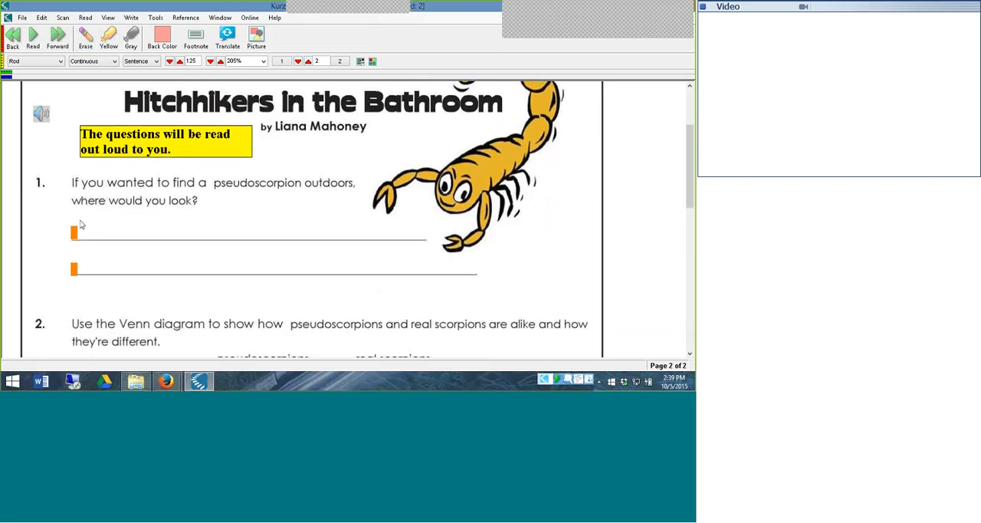
click(75, 235)
text(answe)
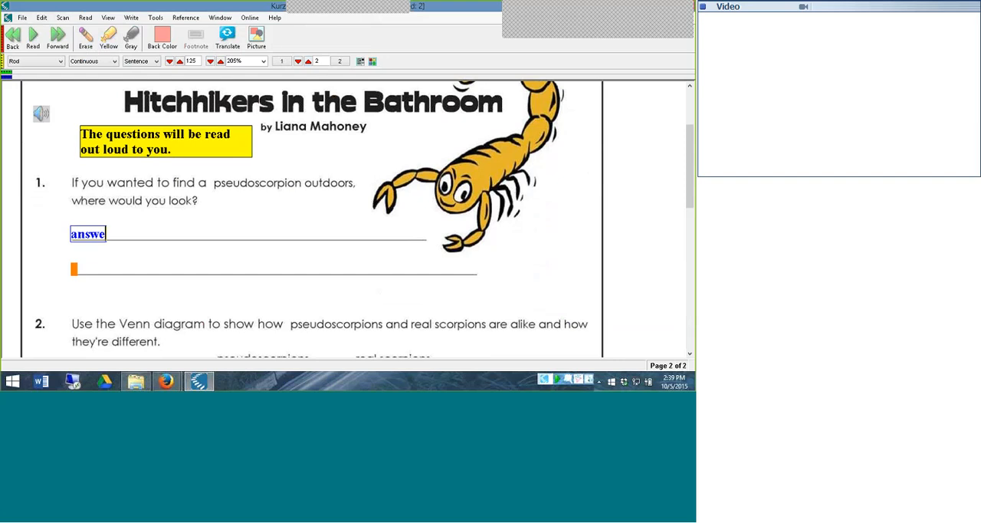
key(BackSpace)
key(BackSpace)
key(BackSpace)
key(BackSpace)
key(BackSpace)
click(150, 252)
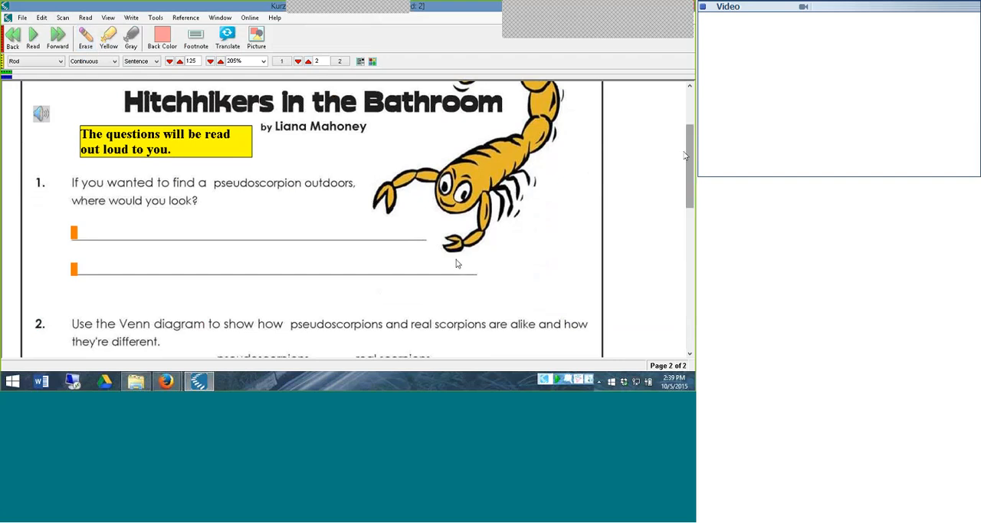
Return to the beginning of page 2 and raise the reading speed to 145
drag(687, 155, 687, 119)
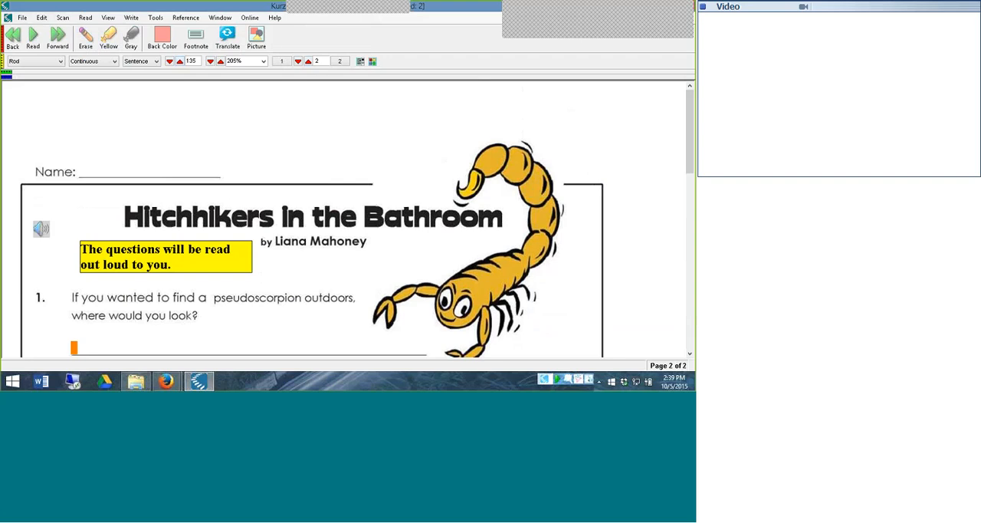
click(180, 62)
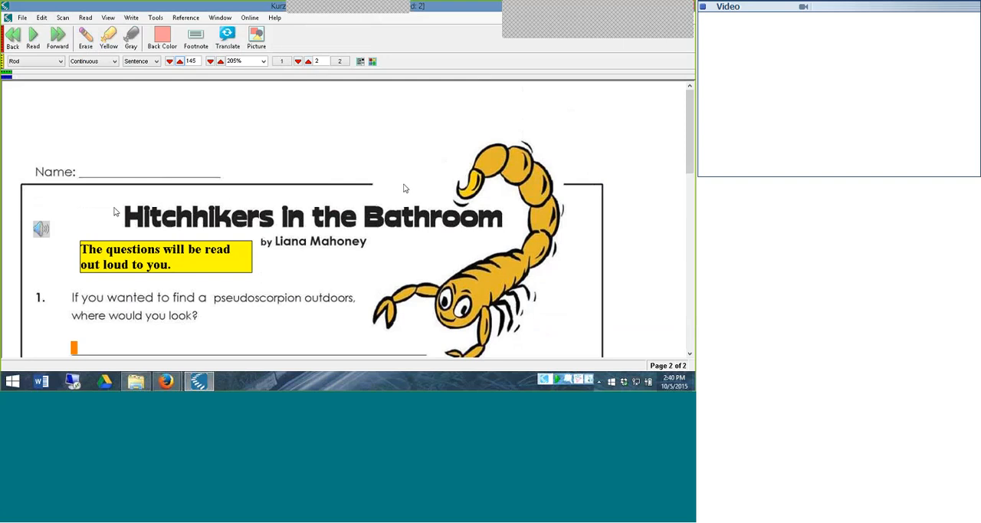
Set Dictionary to Disabled in the Reference category of Lock Features and switch it back to Enabled
click(155, 19)
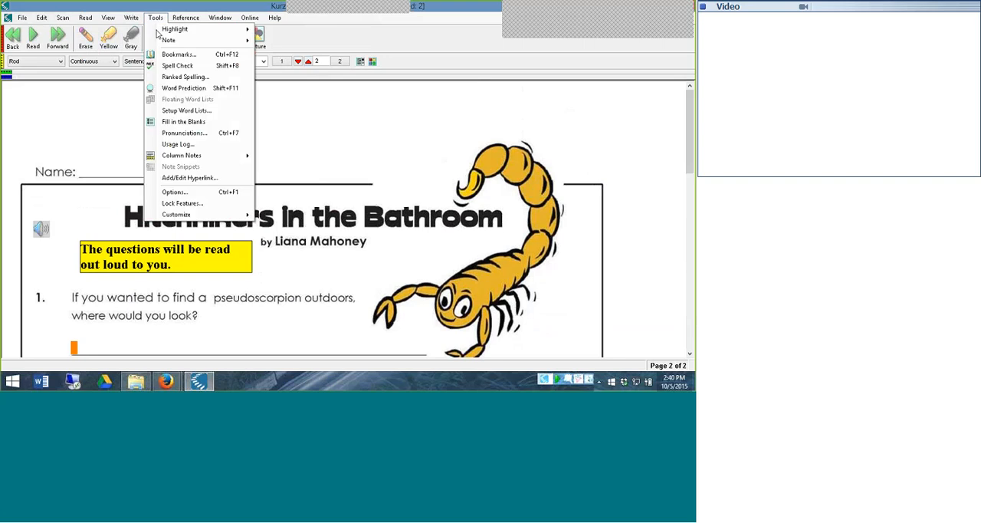
click(182, 203)
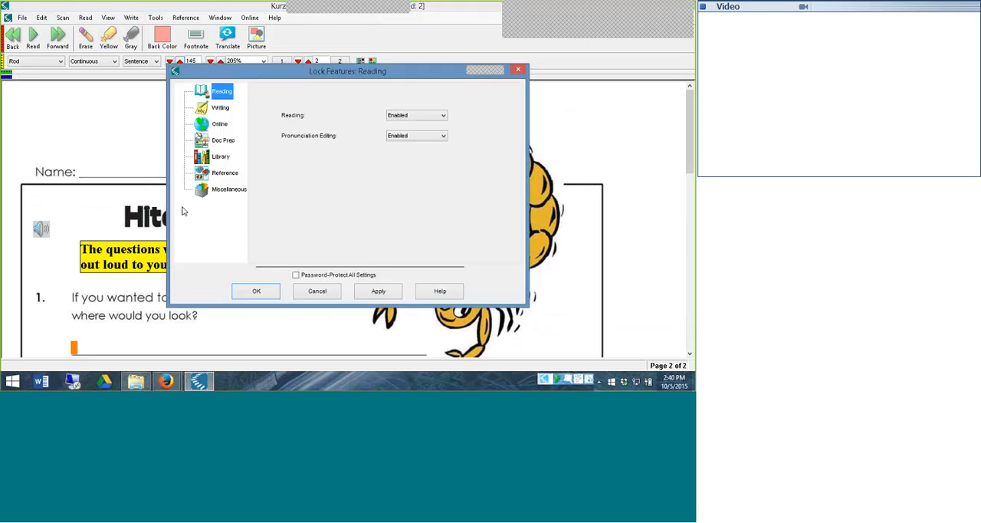
click(230, 175)
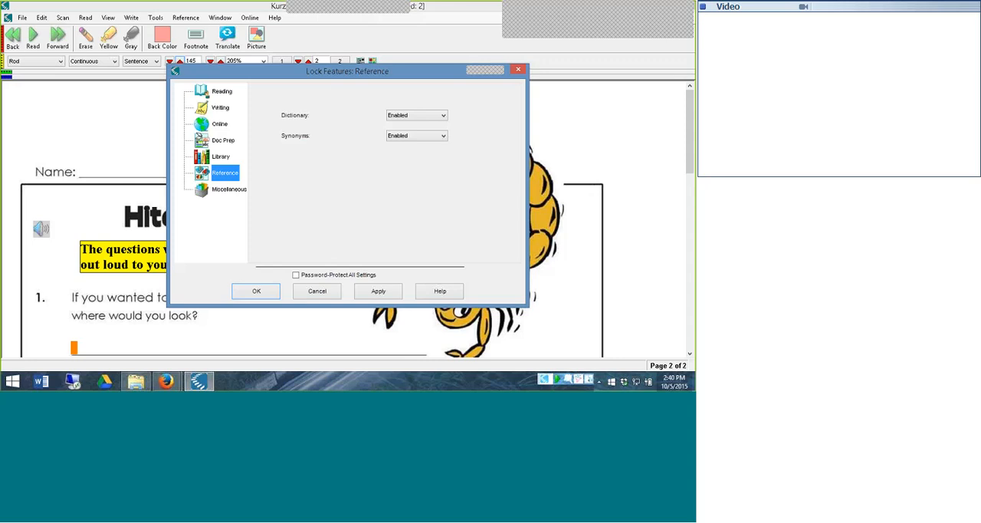
click(412, 117)
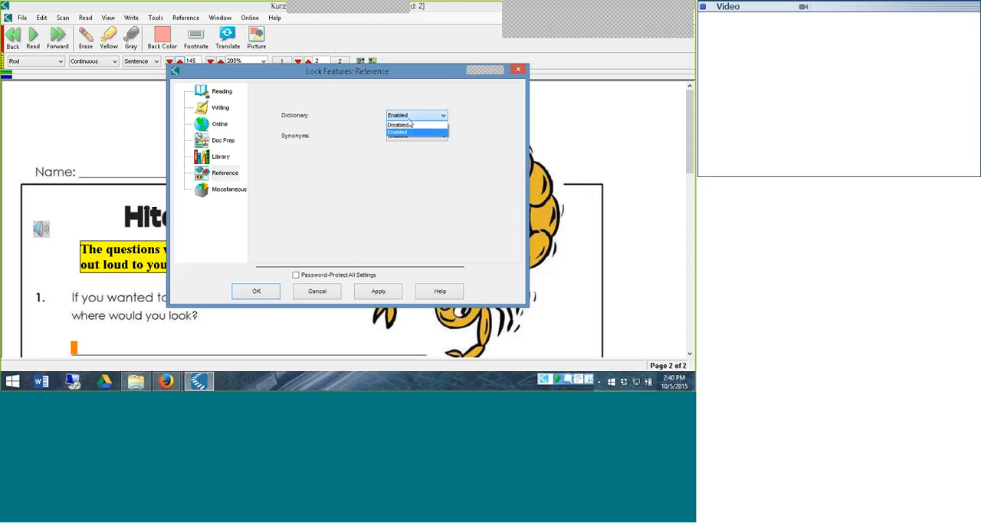
click(410, 124)
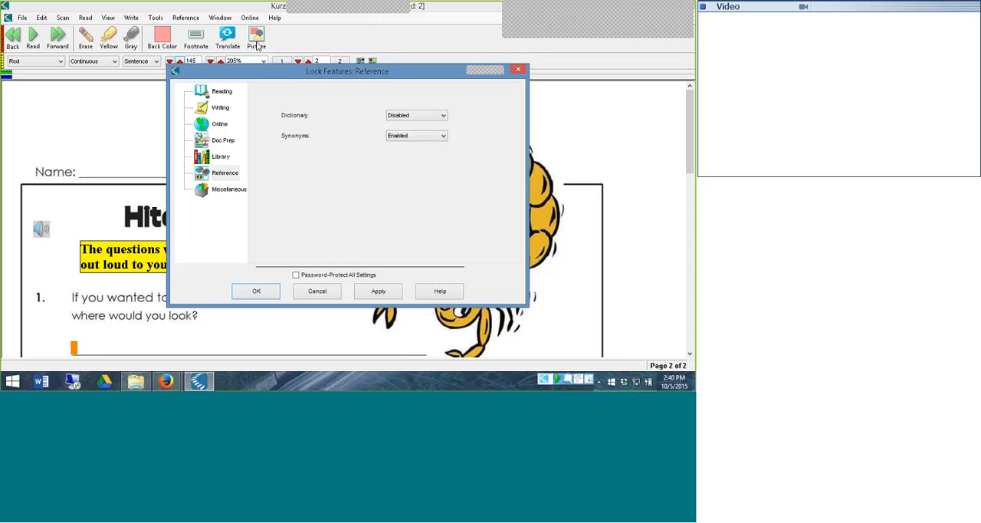
click(443, 116)
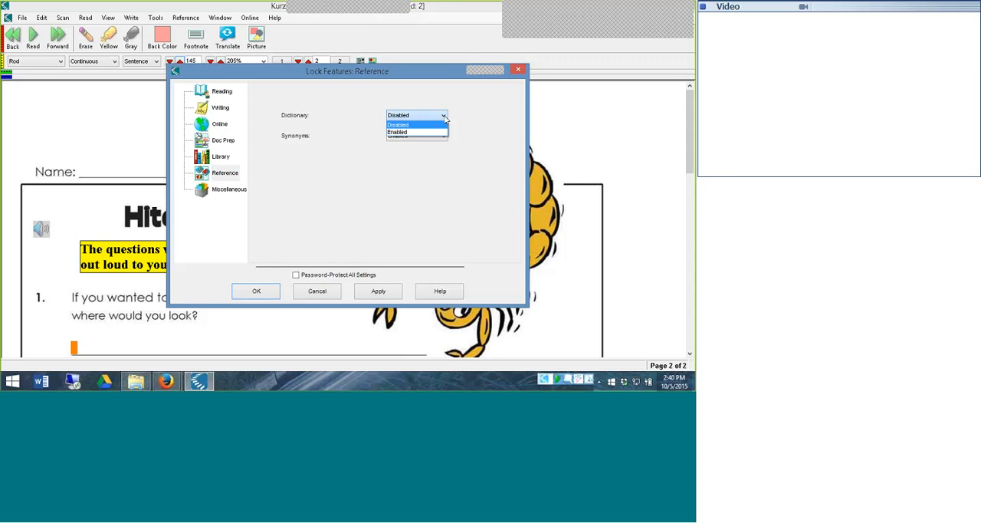
click(431, 132)
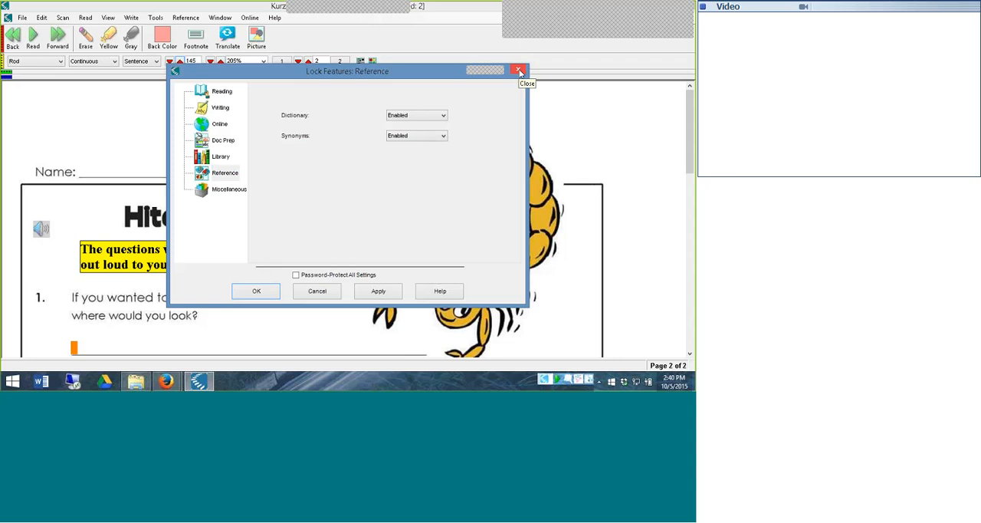
Review the lockable features in the Library, Doc Prep, Writing, Reading, Miscellaneous and Reference categories
click(222, 156)
click(227, 139)
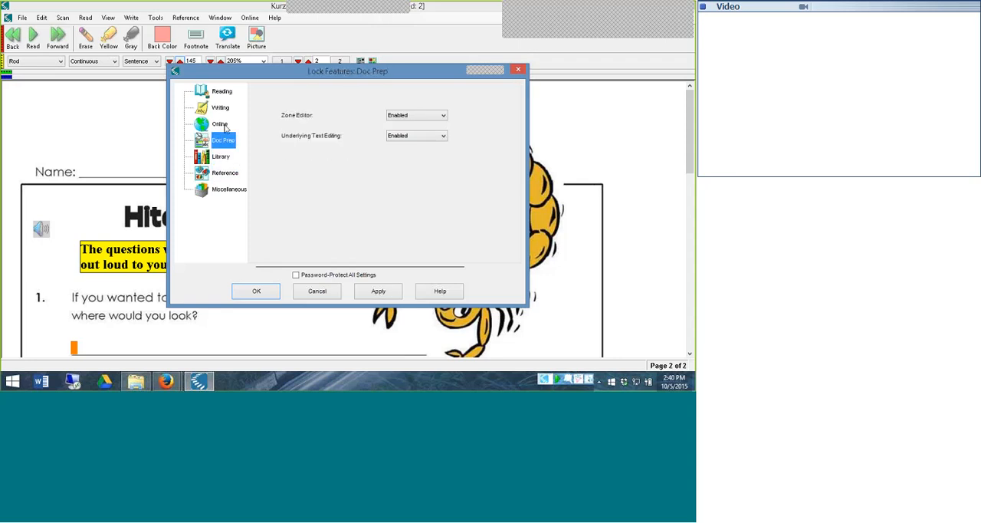
click(225, 106)
click(225, 92)
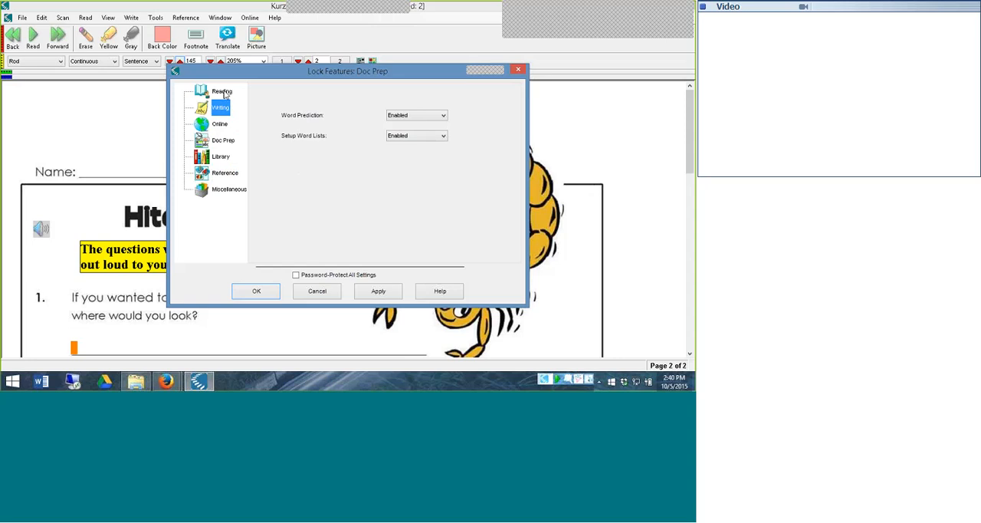
click(229, 191)
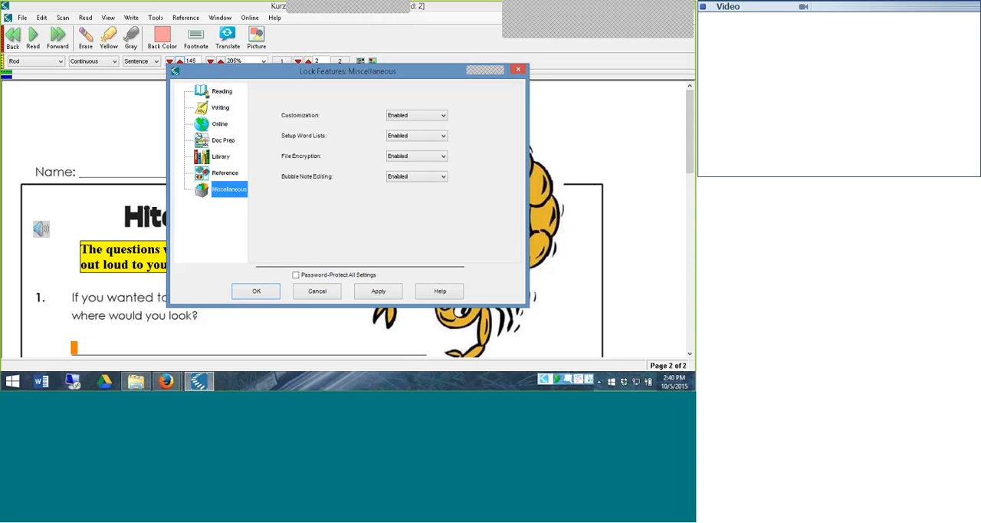
click(226, 172)
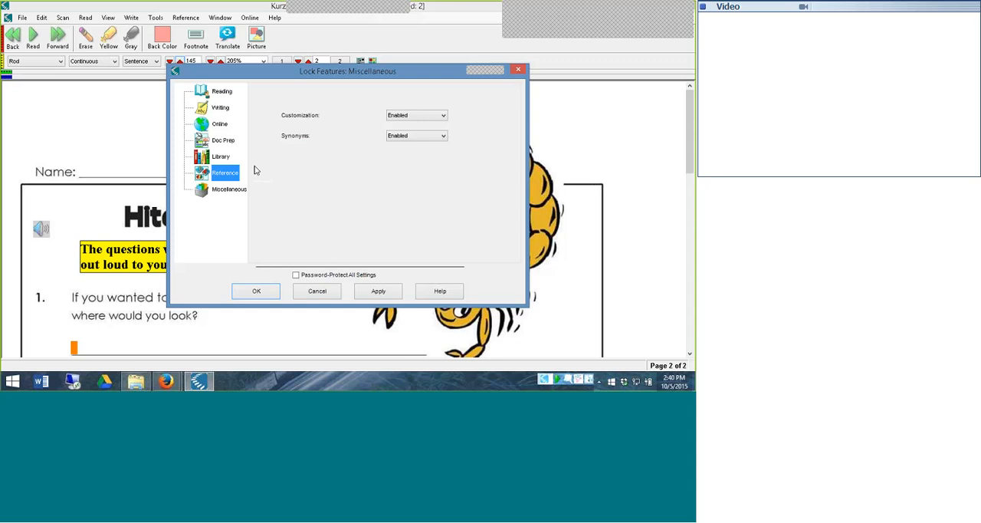
Set Online Content to Disabled in the Online category of Lock Features and apply the change
key(Up)
key(Up)
key(Up)
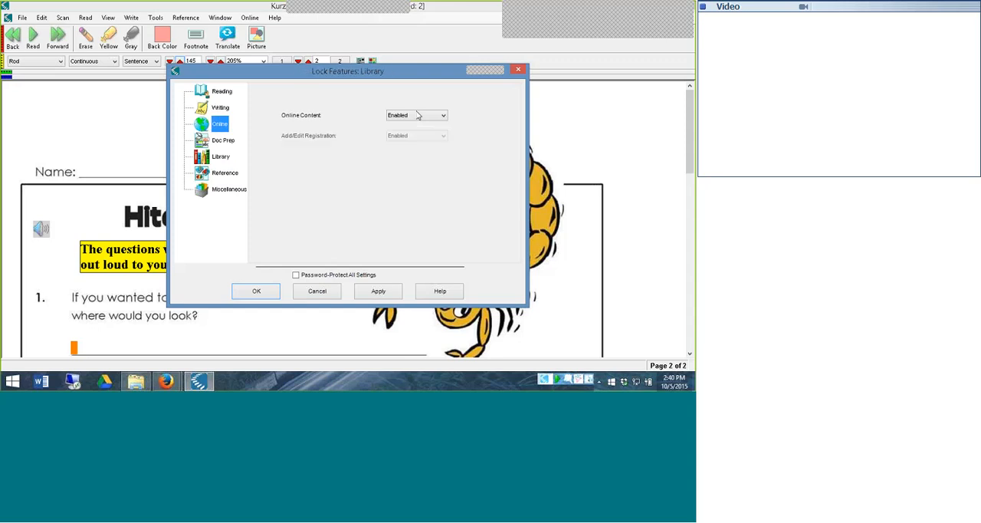
click(429, 115)
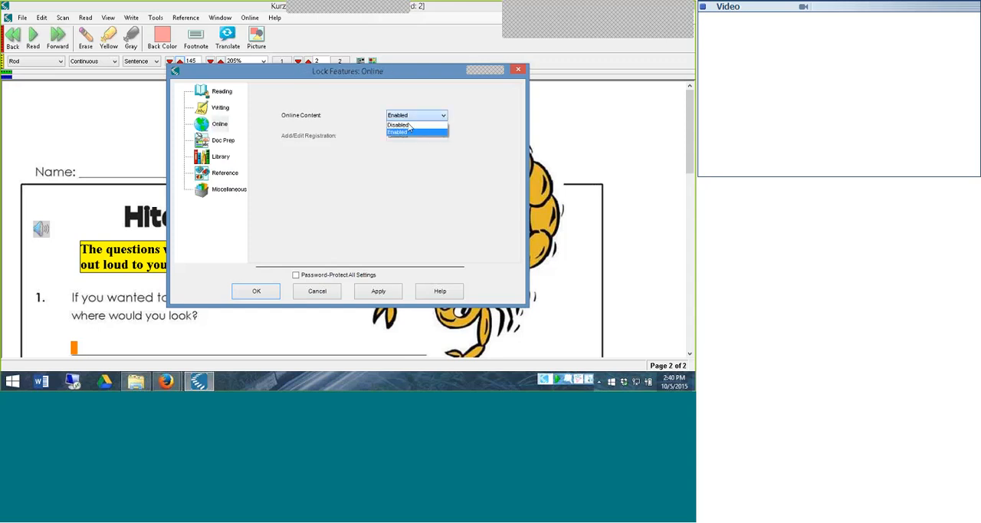
click(407, 129)
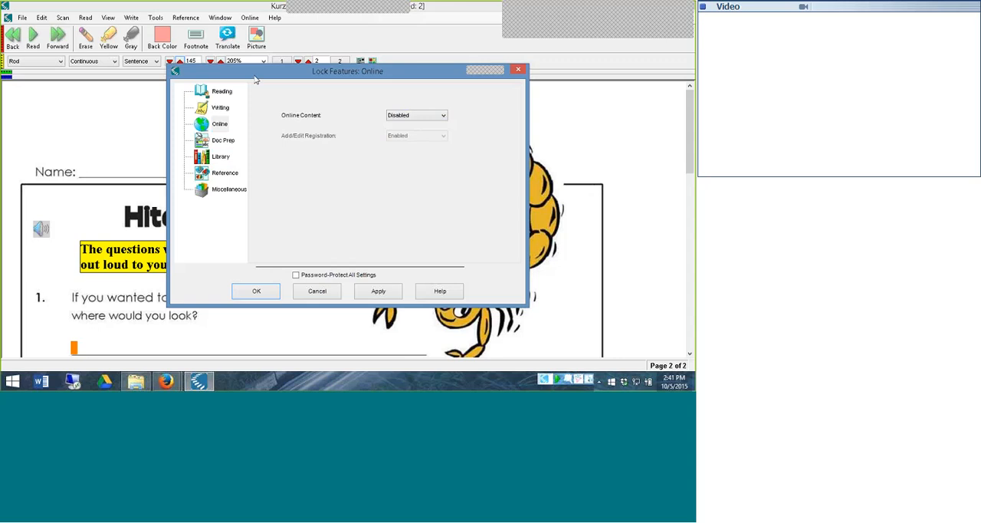
click(377, 291)
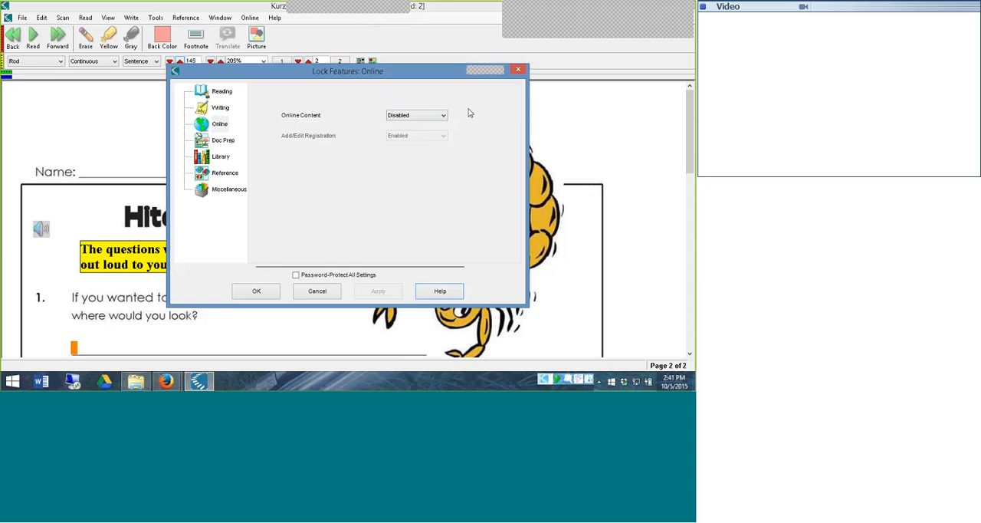
Set Online Content back to Enabled, apply the change and close Lock Features
click(441, 114)
click(435, 134)
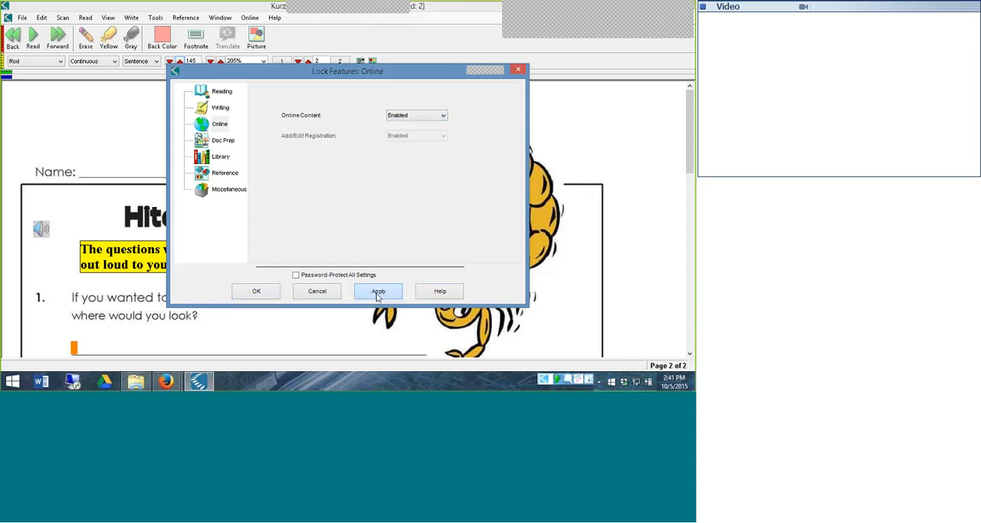
click(377, 291)
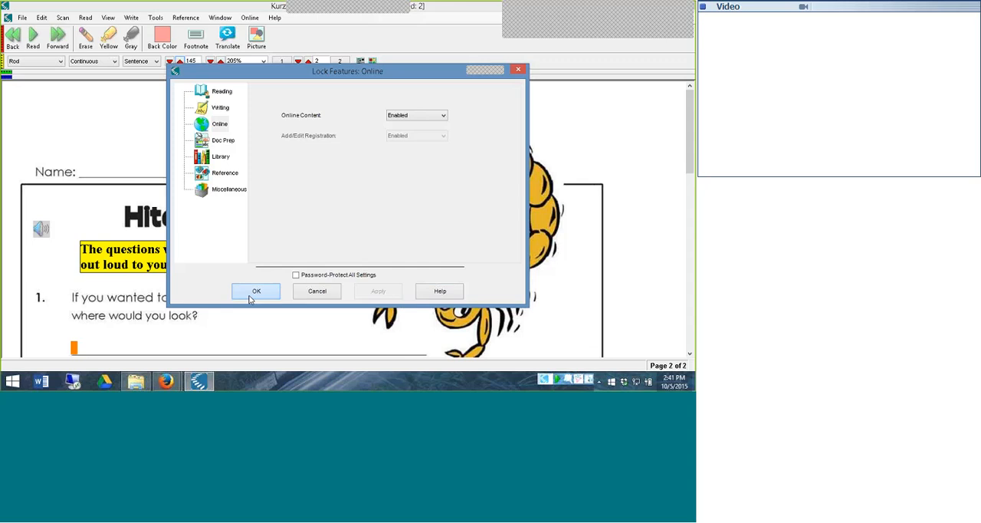
click(256, 292)
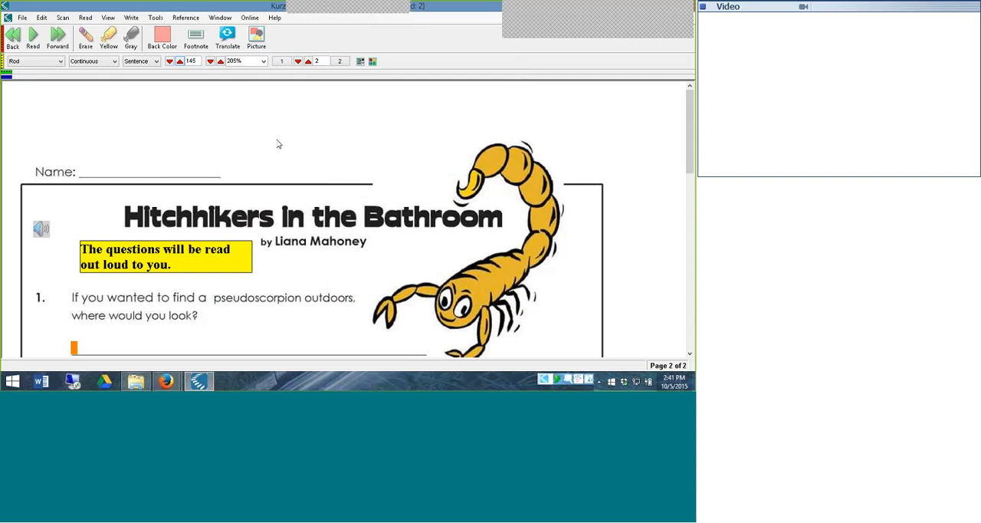
Turn on Save Toolbars in Document and Save Feature Locks in Document in the document's general properties
click(30, 18)
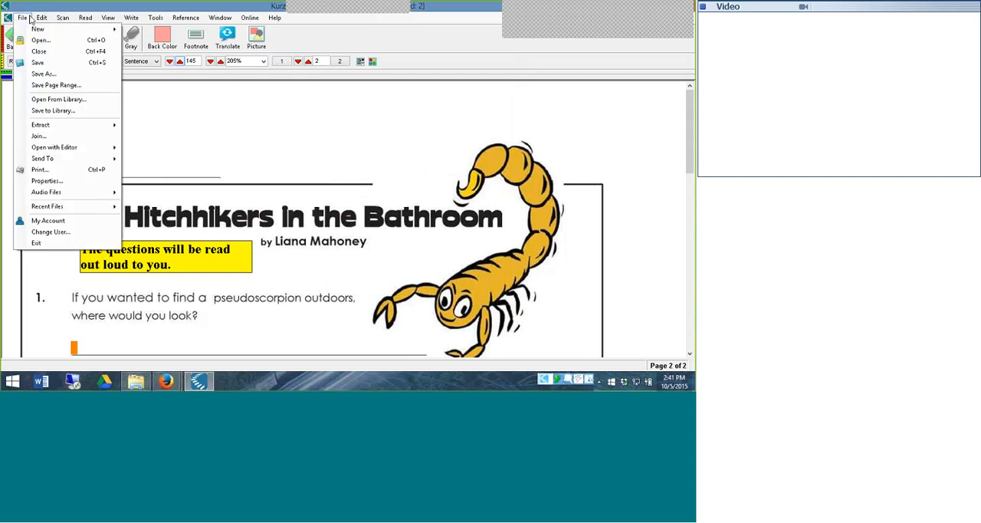
click(46, 181)
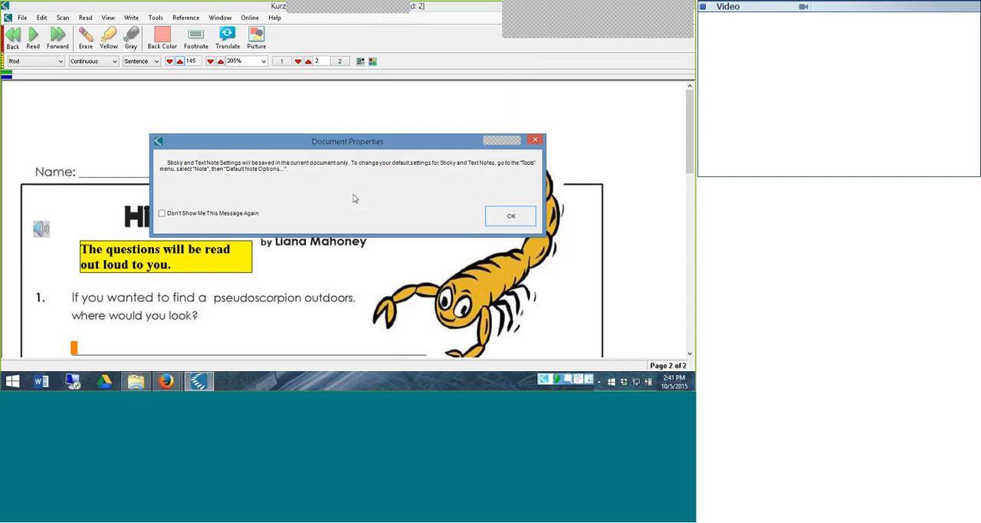
click(511, 217)
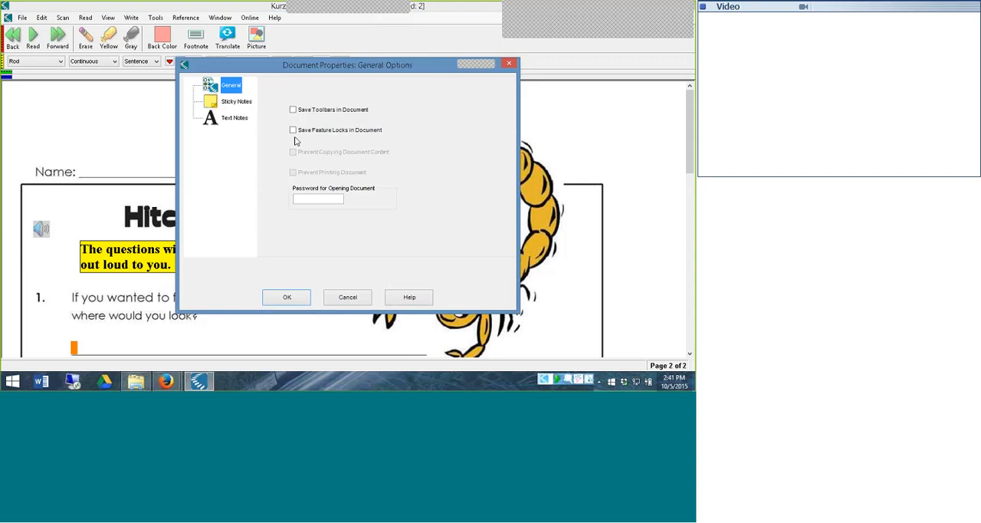
click(293, 110)
click(294, 130)
Enter and re-enter the password for opening the document, accepting that the current feature locks are saved in it
click(311, 198)
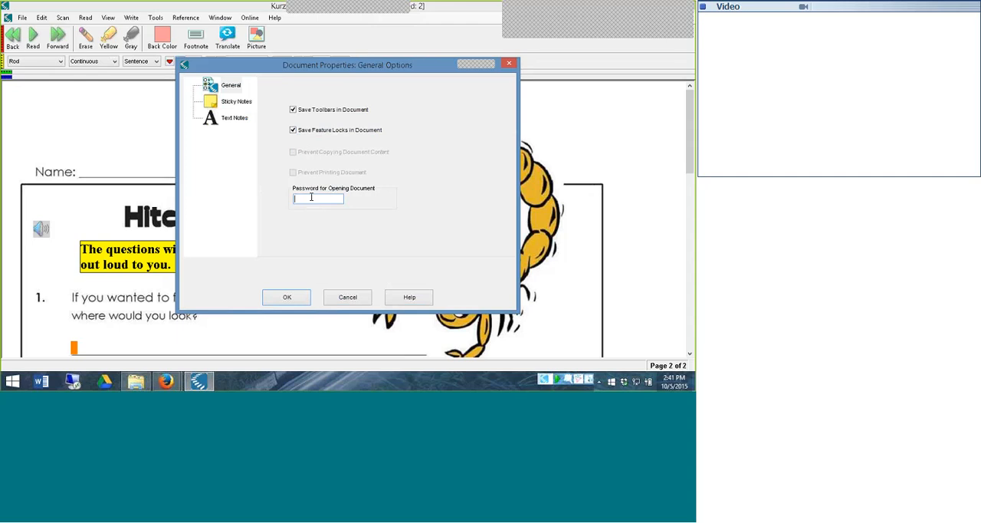
text(***)
click(290, 298)
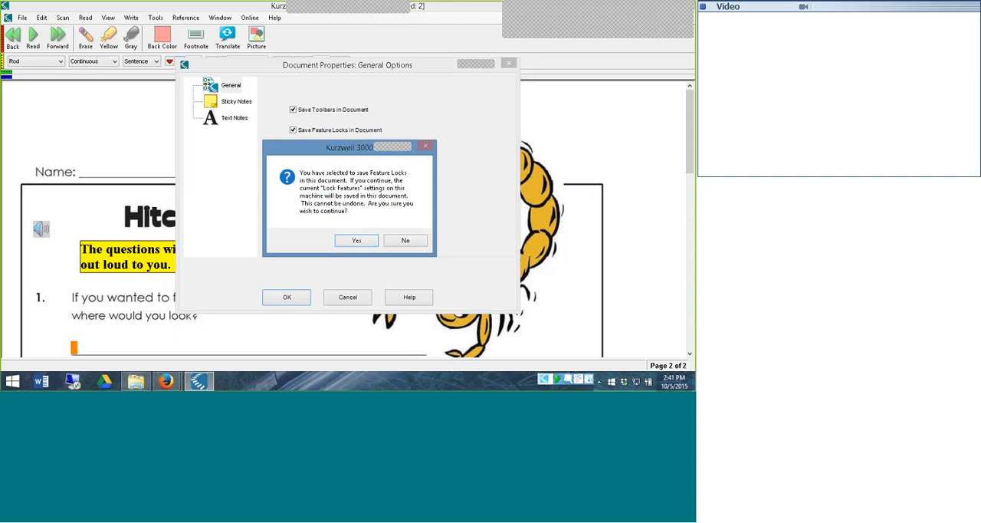
click(355, 240)
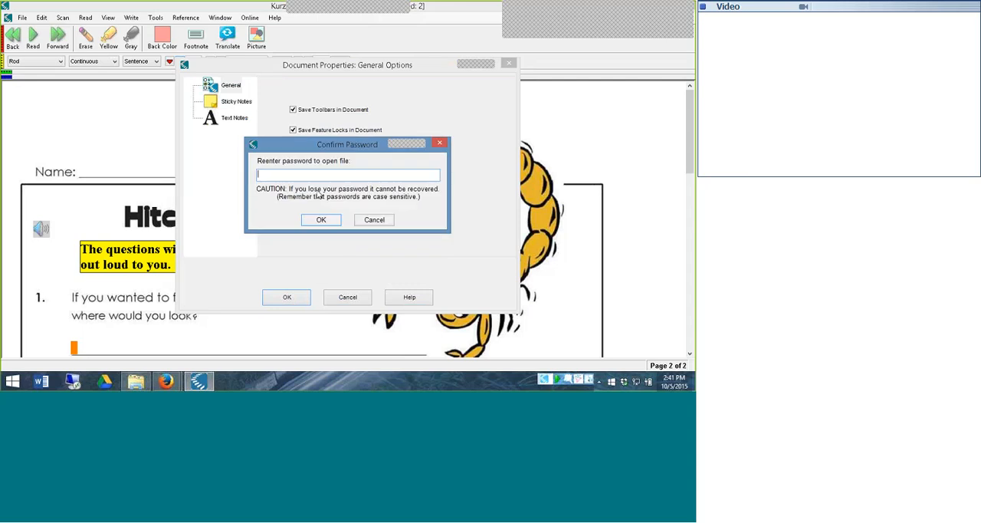
text(****)
click(321, 220)
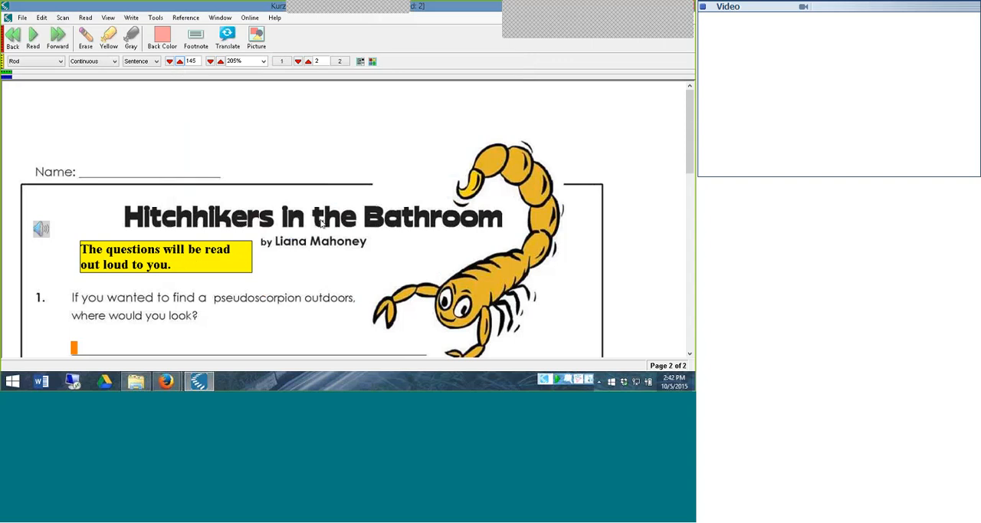
Start saving the worksheet to the Universal Library and choose the benchmarks folder under the Jonesville ISD Library's public folder
click(22, 17)
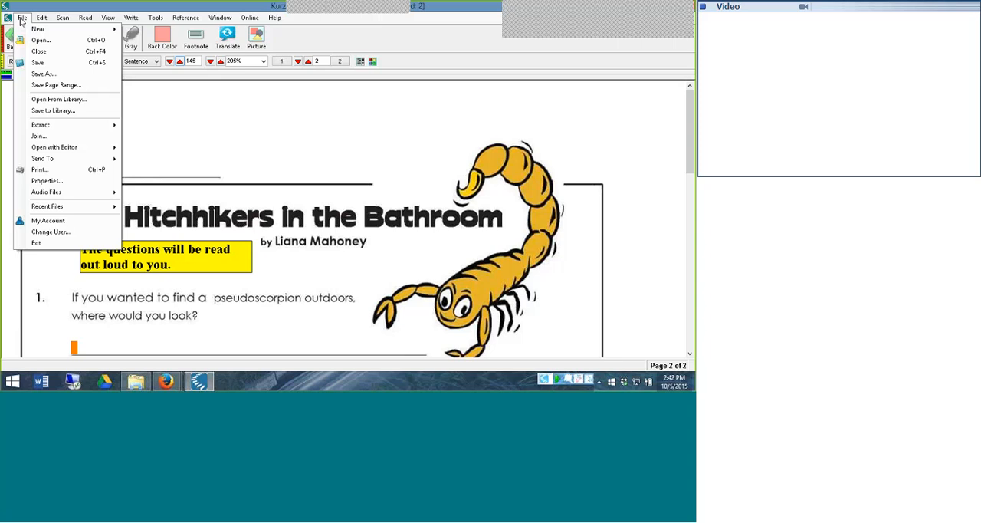
click(51, 112)
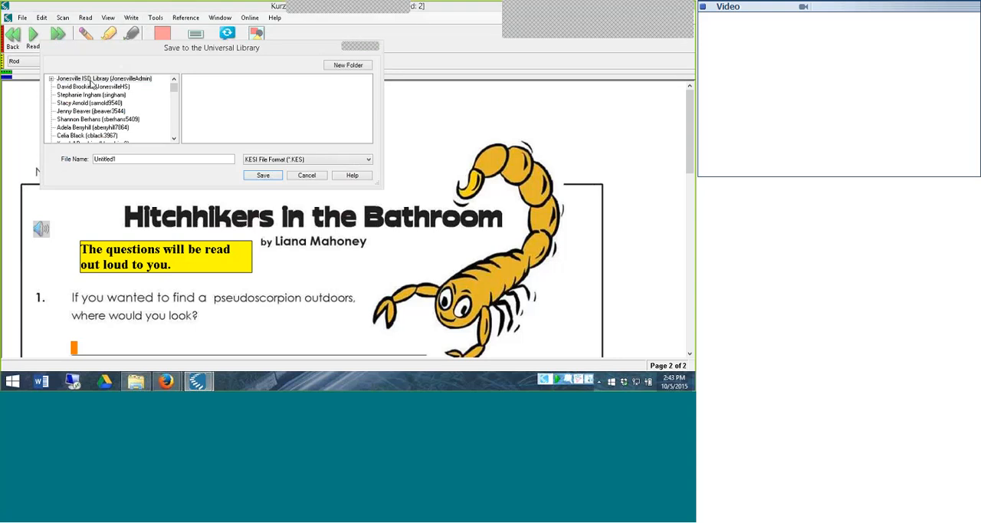
double_click(90, 80)
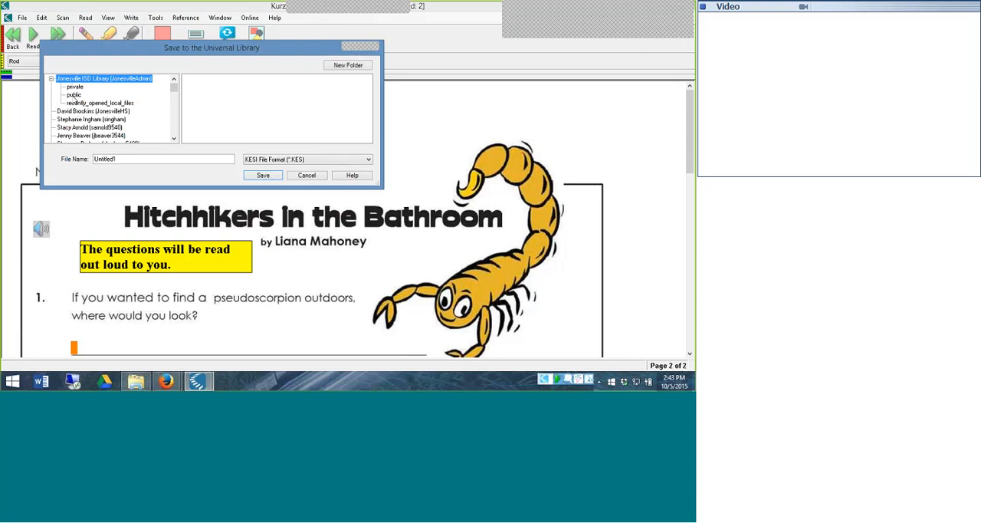
click(74, 95)
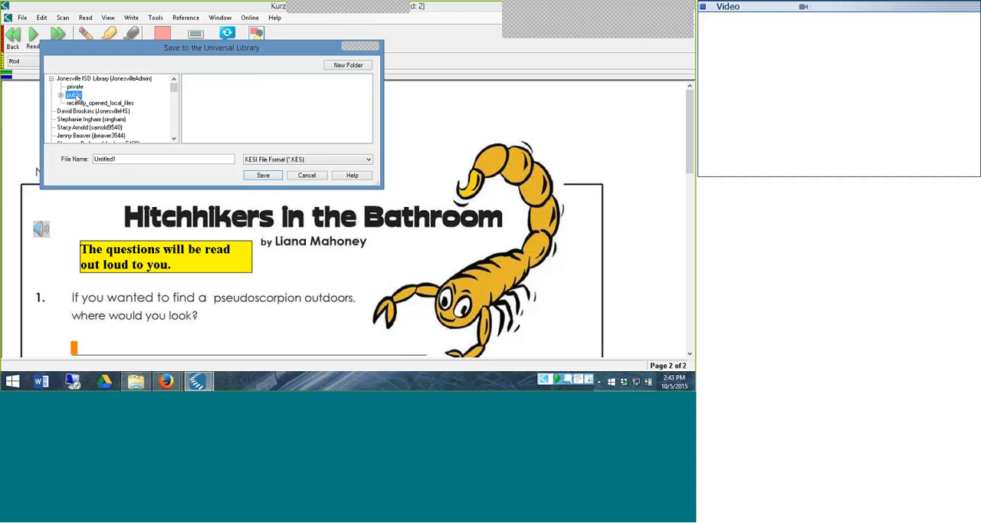
double_click(77, 96)
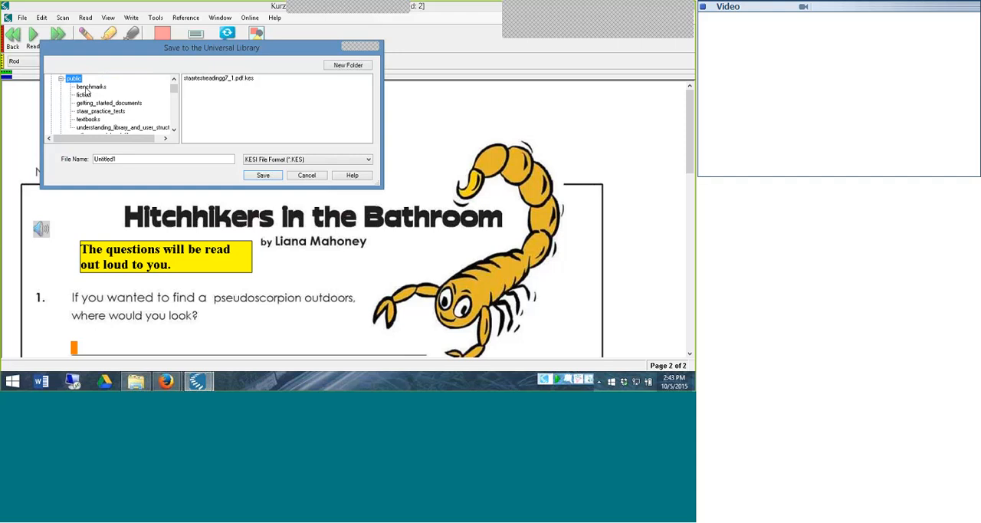
click(88, 89)
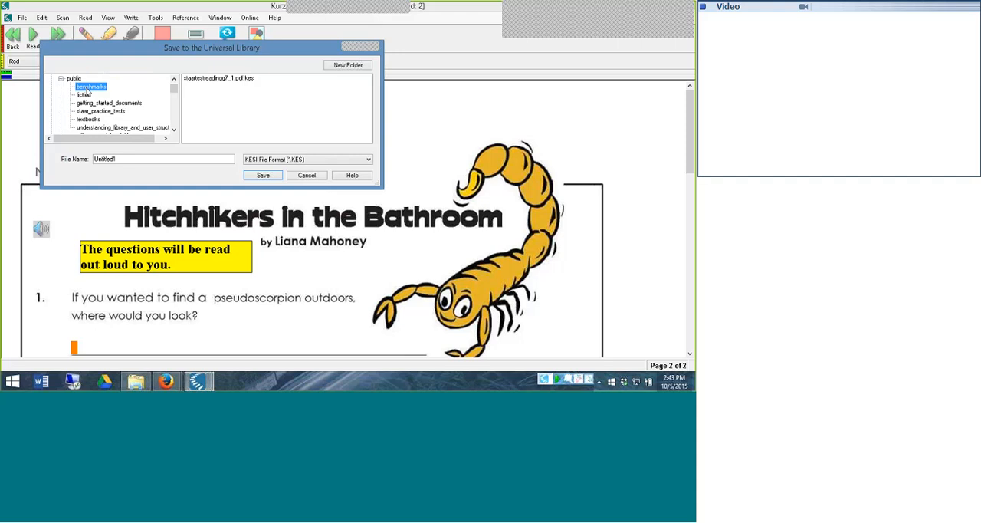
Name the file gr_5_reading and save it in KESI format
click(127, 158)
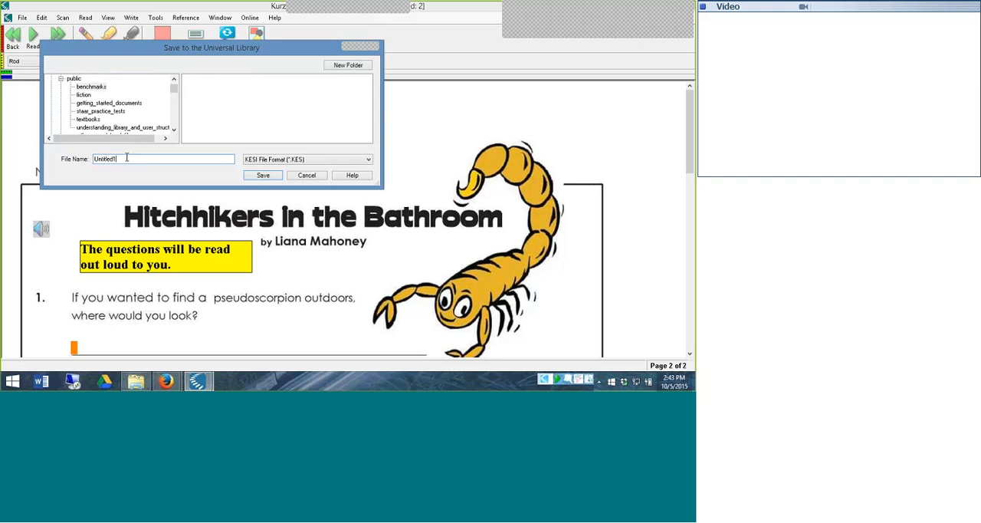
key(BackSpace)
key(BackSpace)
key(BackSpace)
key(BackSpace)
key(BackSpace)
key(BackSpace)
key(BackSpace)
key(BackSpace)
key(BackSpace)
text(gl_5_)
text(reading)
click(264, 176)
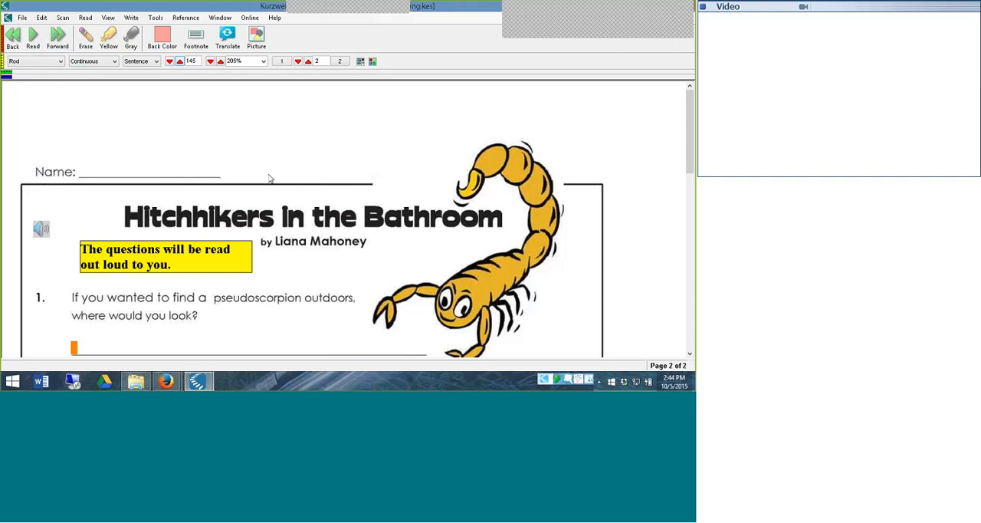
Look through the benchmarks and public folders of the Universal Library, then leave without opening a file
click(23, 18)
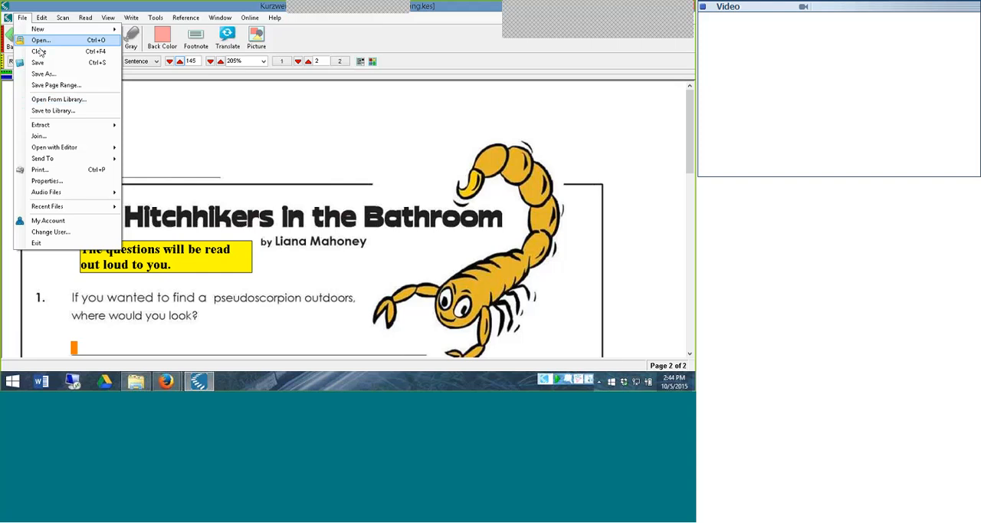
click(44, 100)
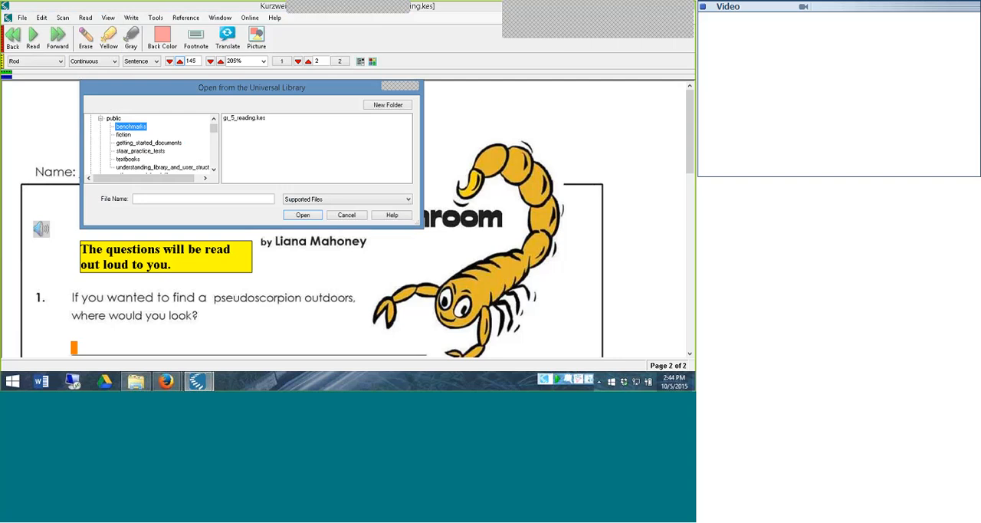
click(101, 119)
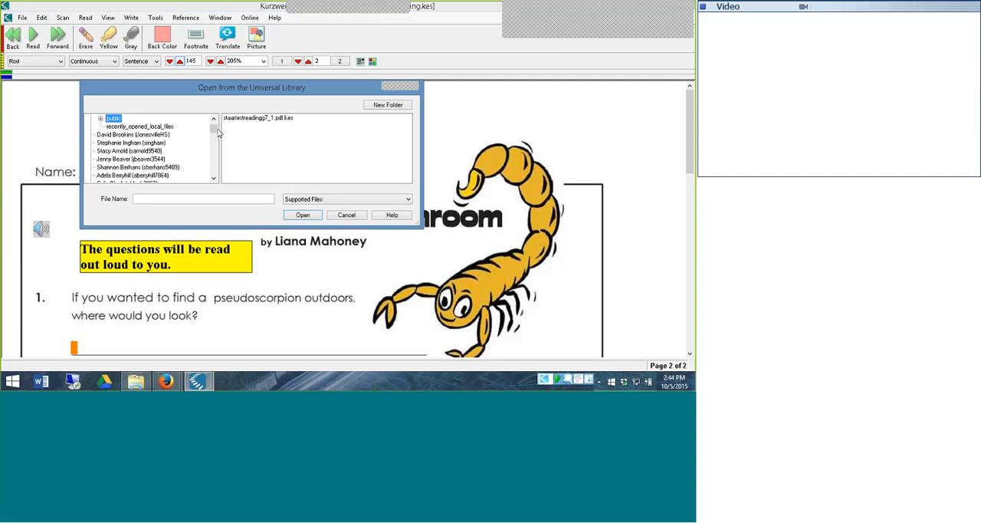
scroll(217, 131, up, 1)
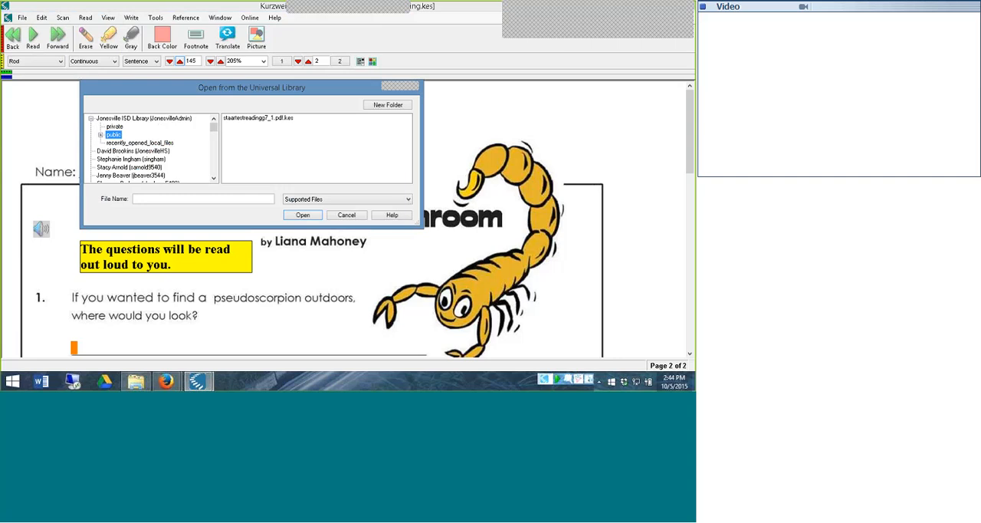
click(347, 215)
right_click(473, 50)
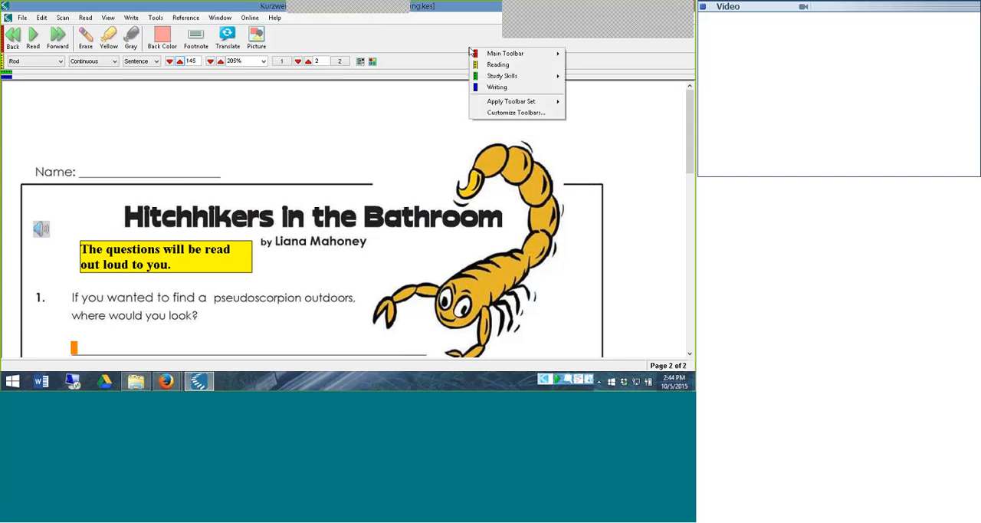
mouse_move(521, 102)
click(594, 57)
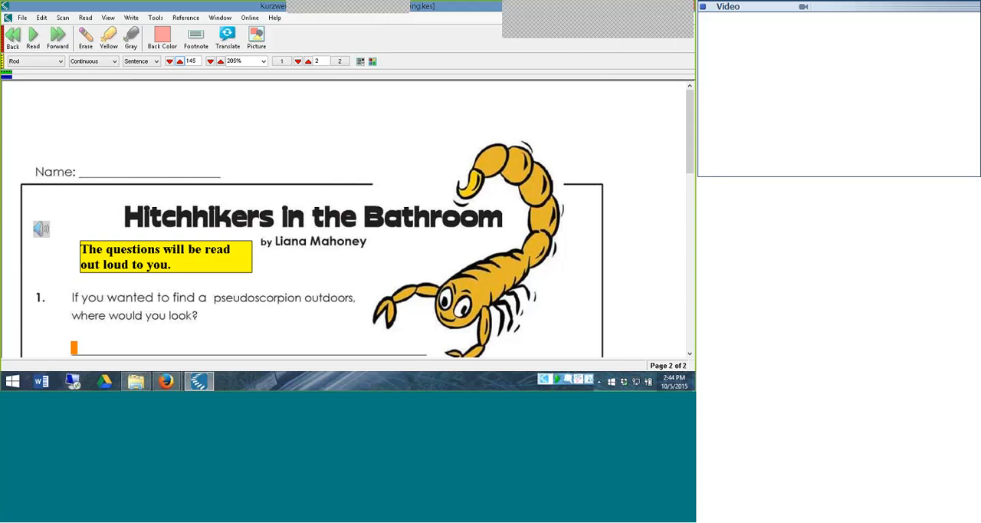
Close the gr_5_reading document and bring the program window back to full size
drag(505, 27, 466, 92)
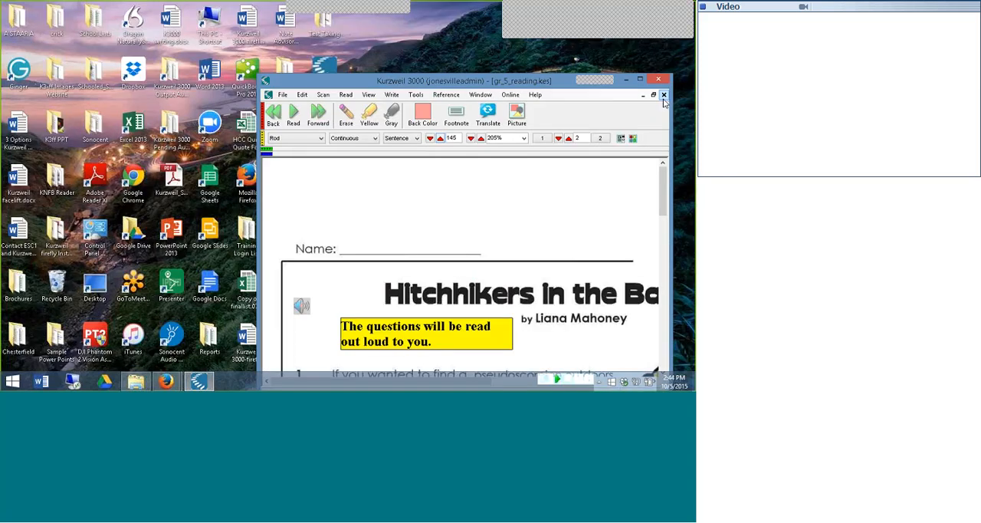
click(664, 95)
click(640, 79)
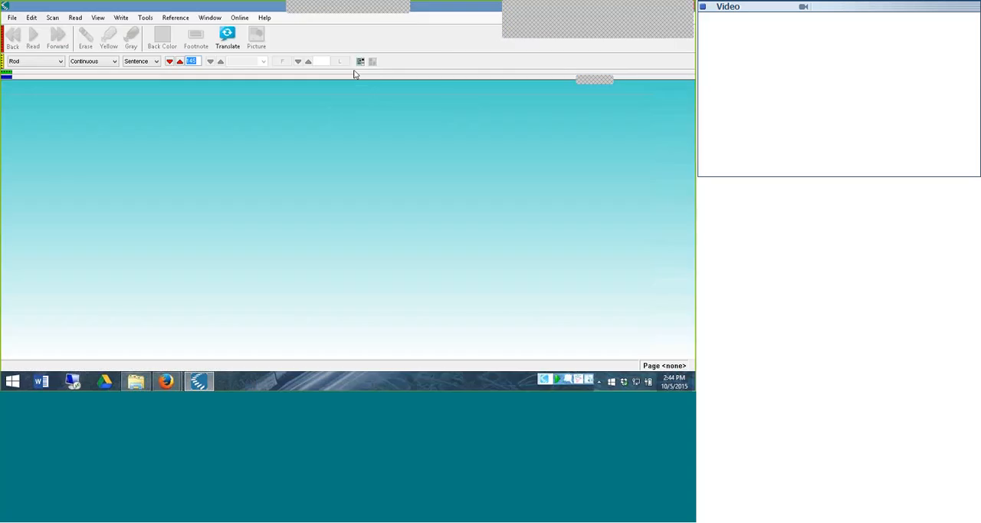
Apply the Classic toolbar set
right_click(335, 53)
mouse_move(379, 105)
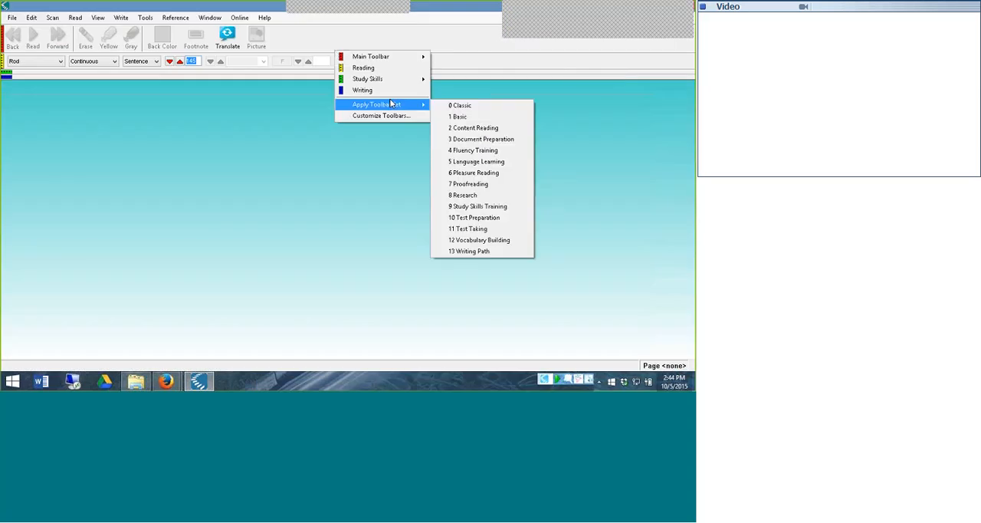
click(451, 110)
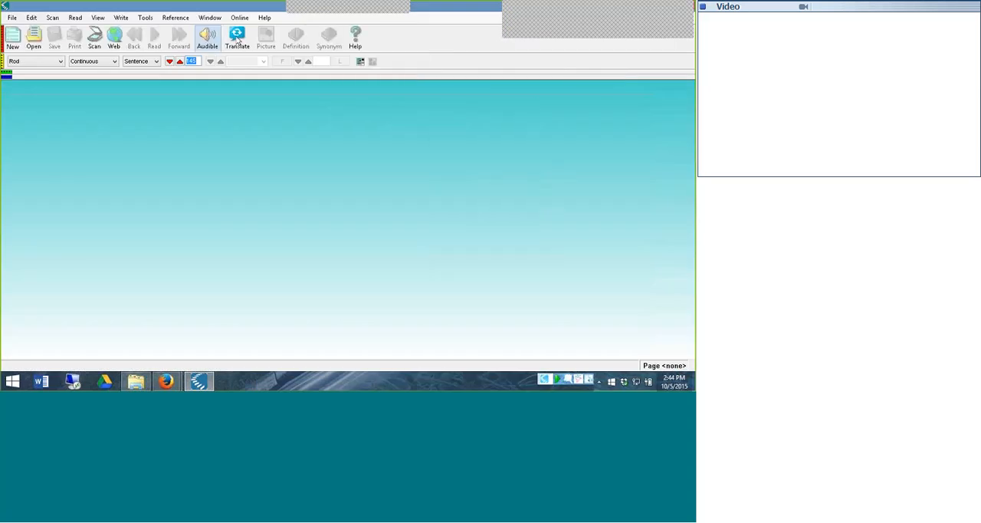
Check the Online category settings in Lock Features and close the dialog without changes
click(145, 18)
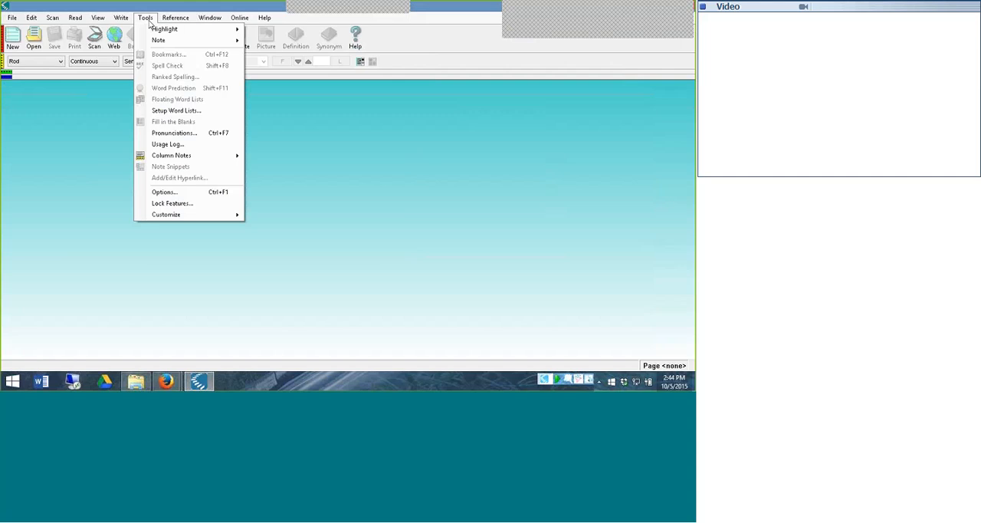
click(184, 203)
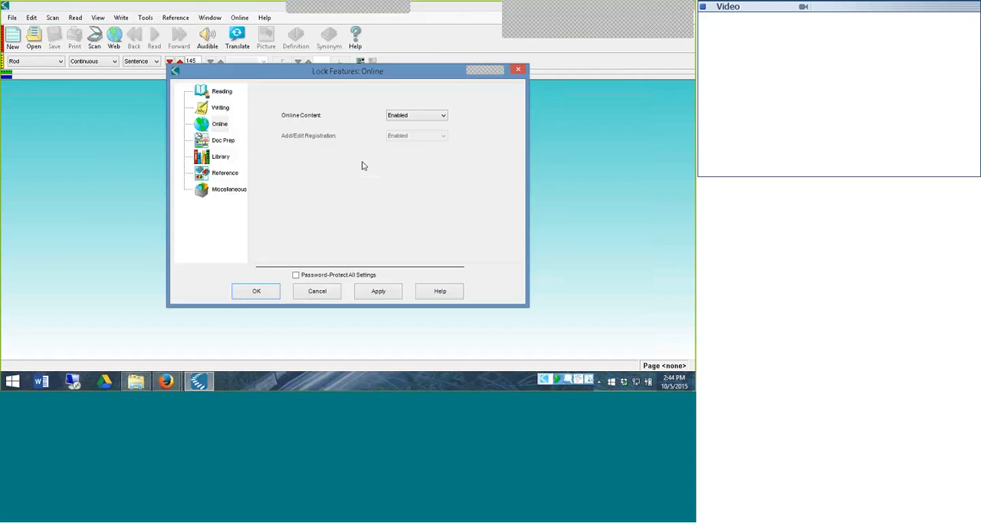
click(519, 71)
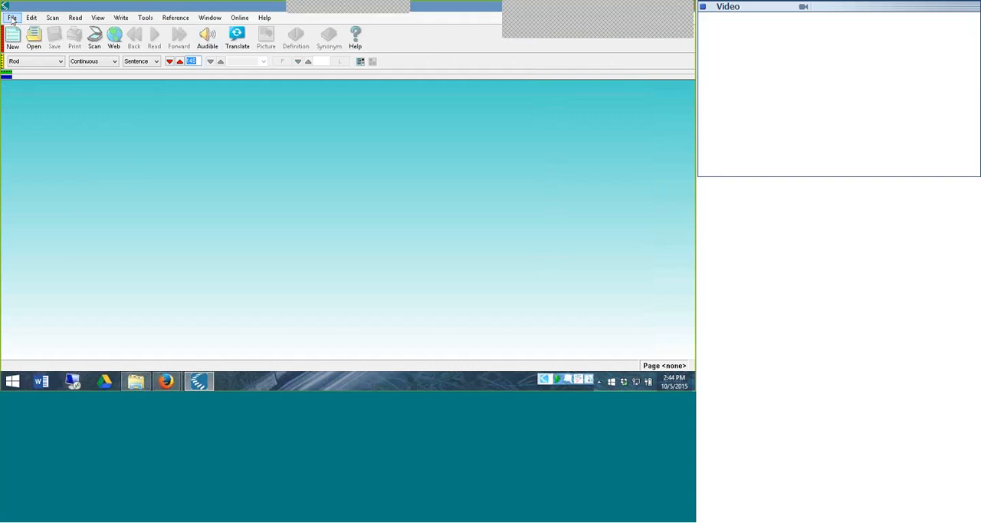
Open the gr_5_reading.kes file from the public benchmarks folder of the Universal Library
click(11, 19)
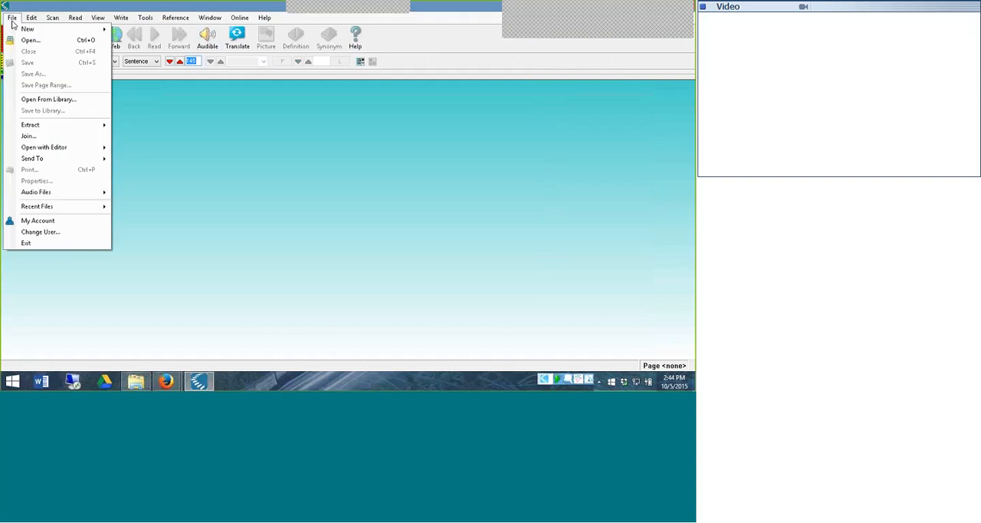
click(22, 100)
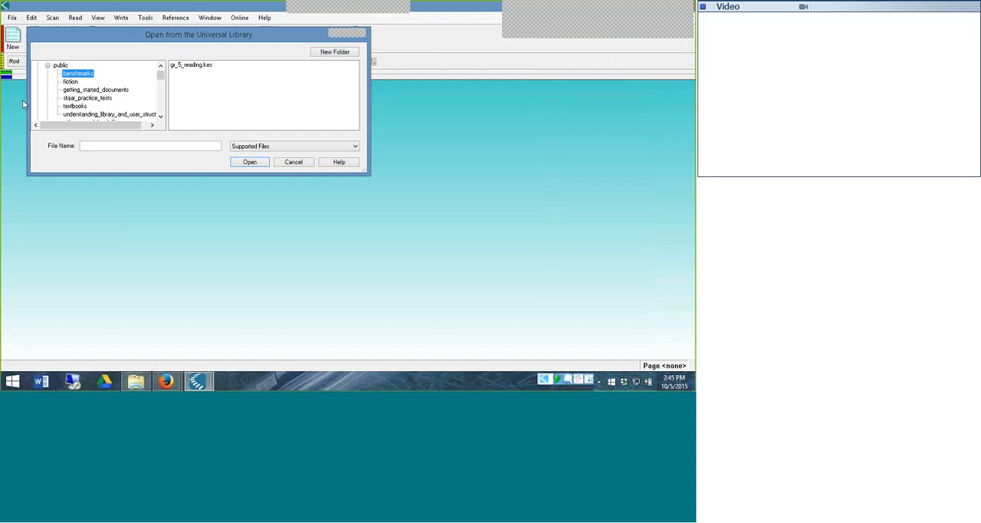
click(49, 67)
drag(161, 77, 161, 73)
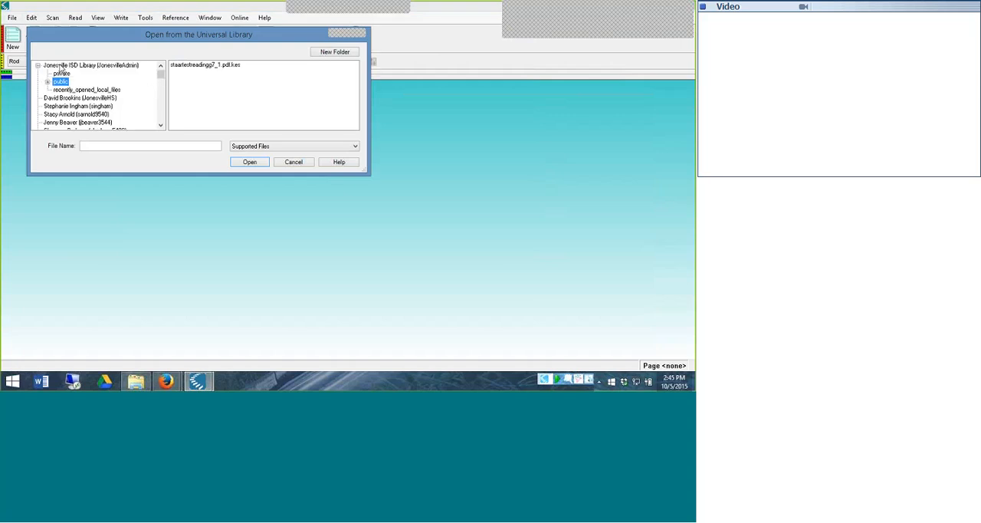
click(39, 66)
double_click(66, 67)
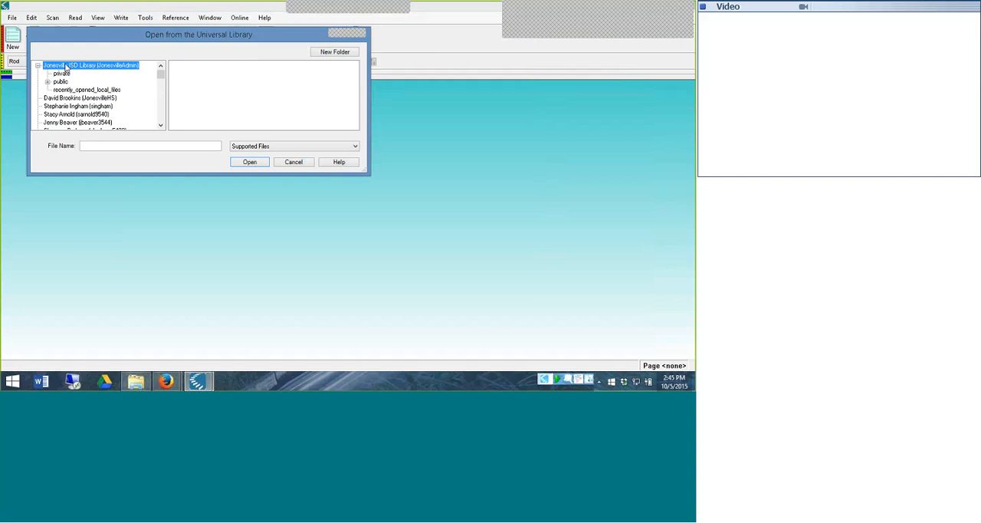
double_click(60, 81)
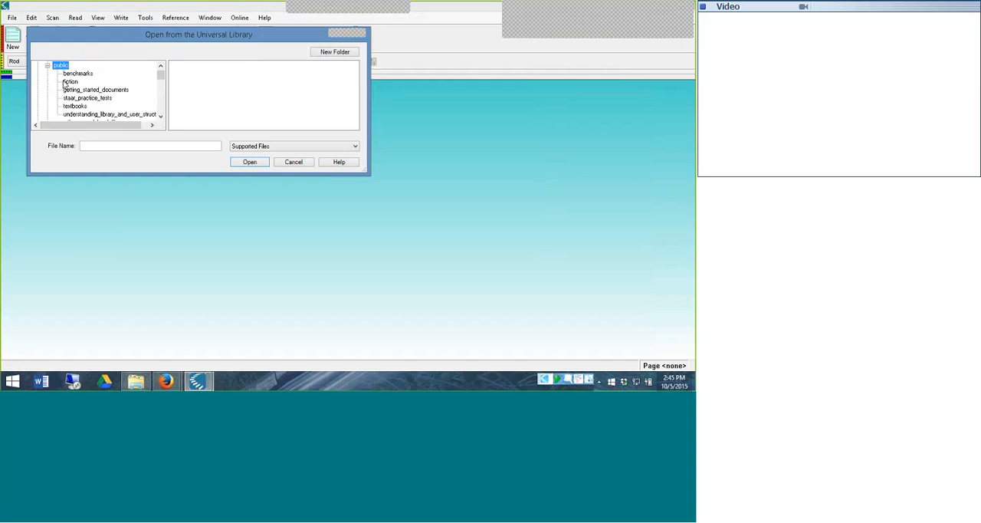
click(78, 74)
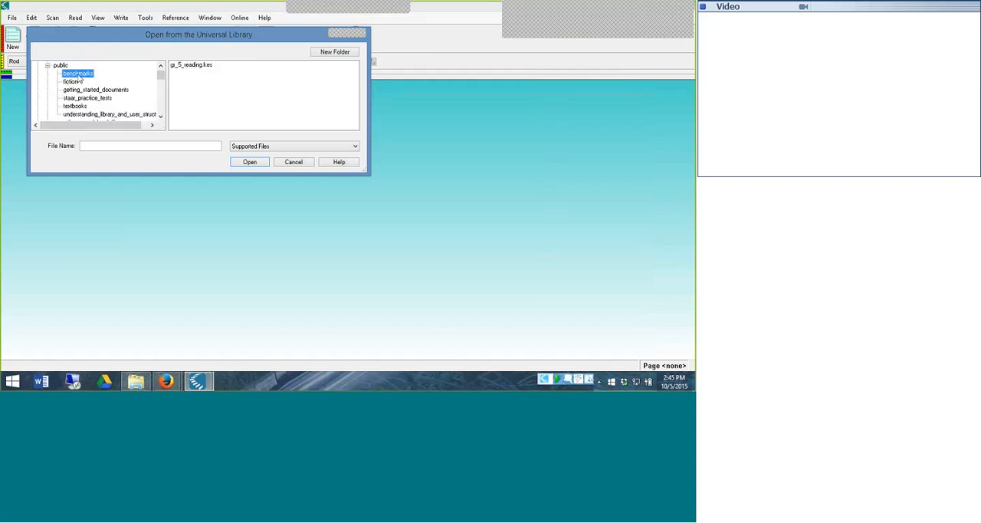
click(185, 66)
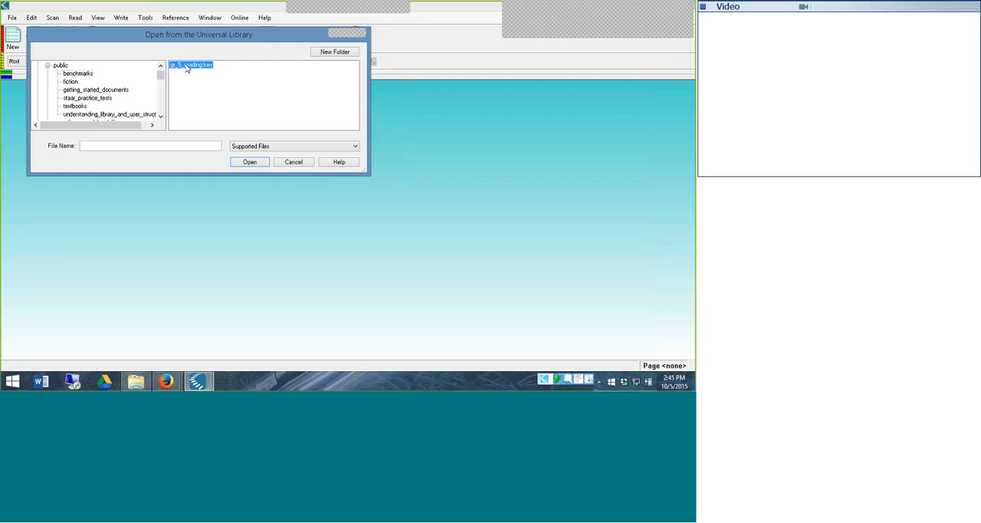
click(252, 162)
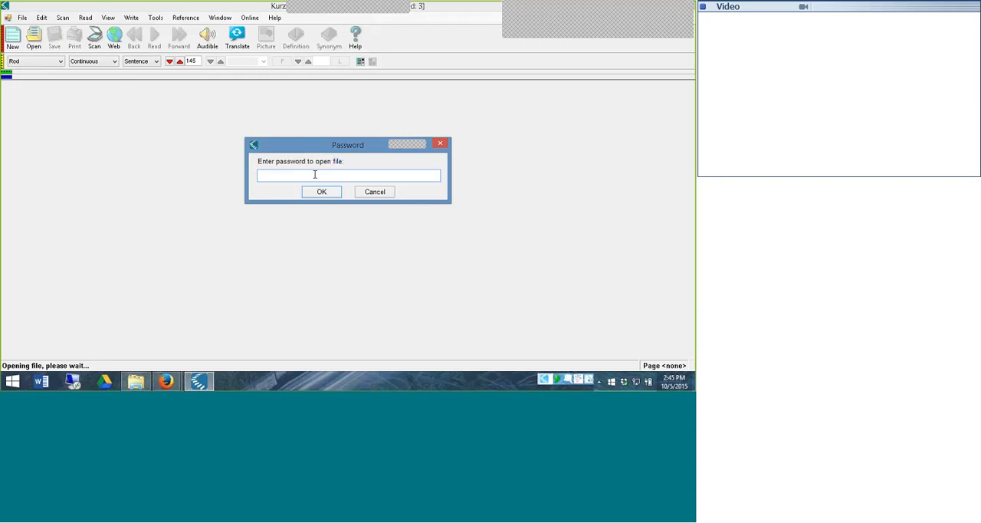
Enter the document's open password and accept the notices about its custom toolbar set and embedded Lock Features settings
text(***)
click(334, 196)
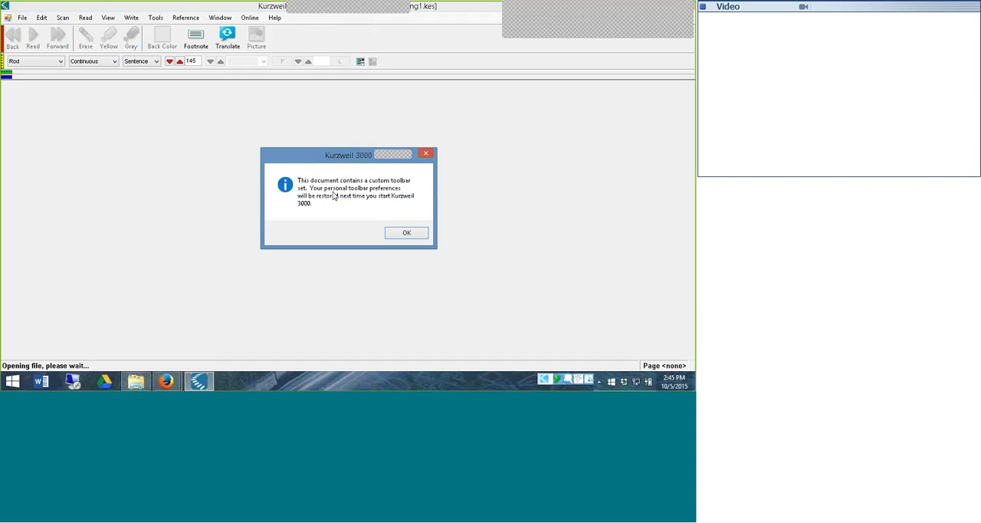
click(406, 233)
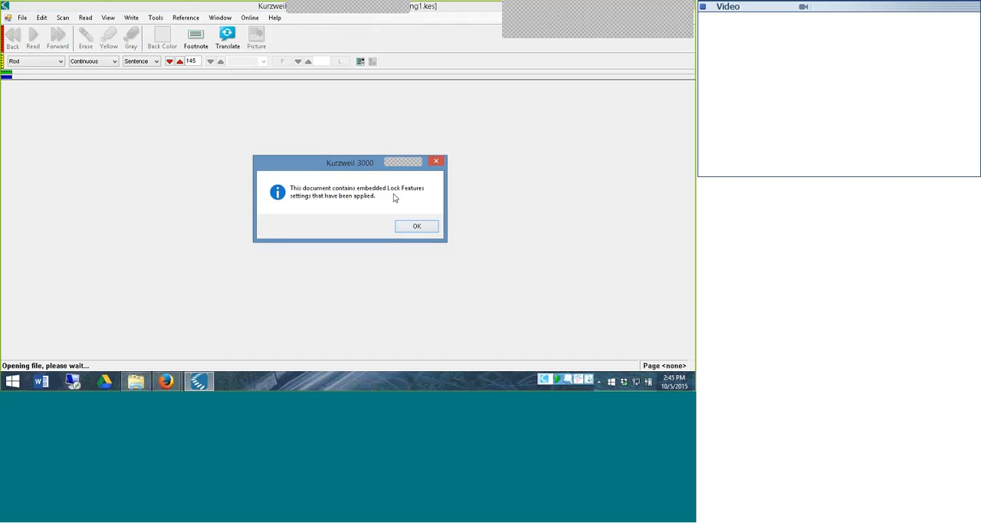
click(413, 228)
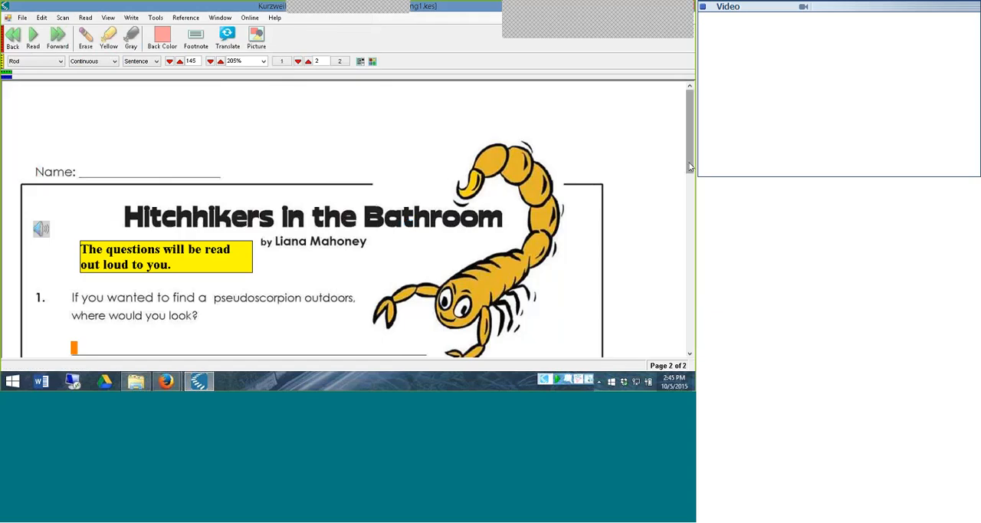
Go to page 1 of the worksheet, look up a picture for the word "octopus", and close the picture window
mouse_move(689, 163)
mouse_down()
mouse_move(689, 222)
mouse_move(689, 162)
mouse_up()
click(297, 61)
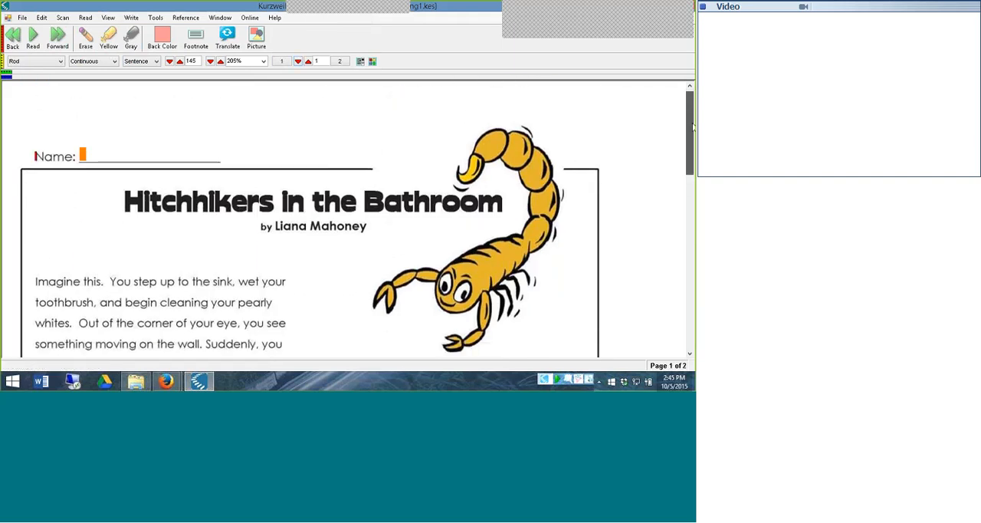
drag(692, 129, 693, 194)
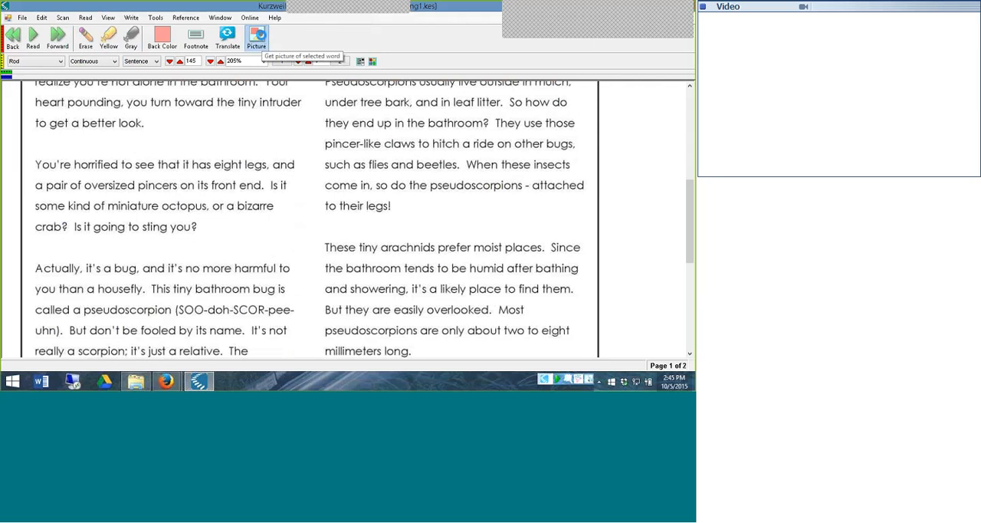
click(259, 37)
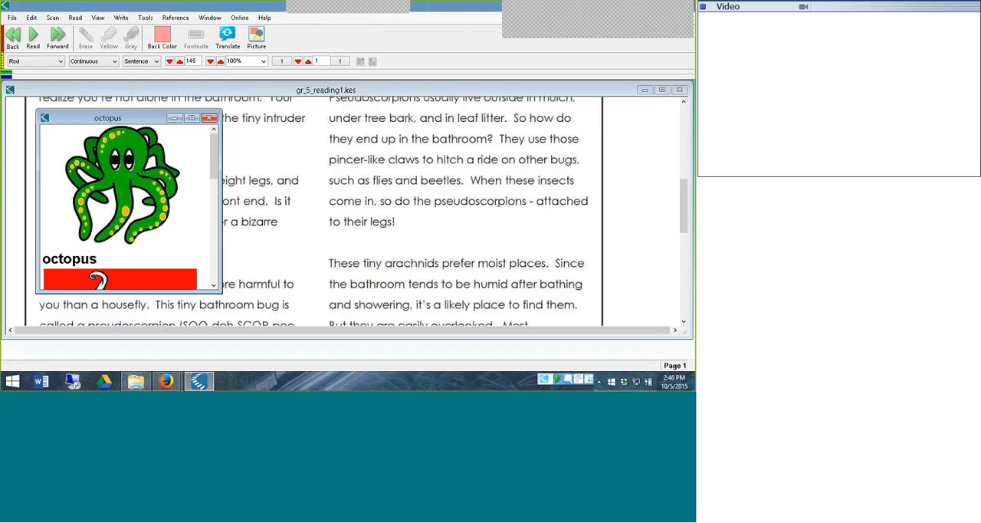
click(211, 119)
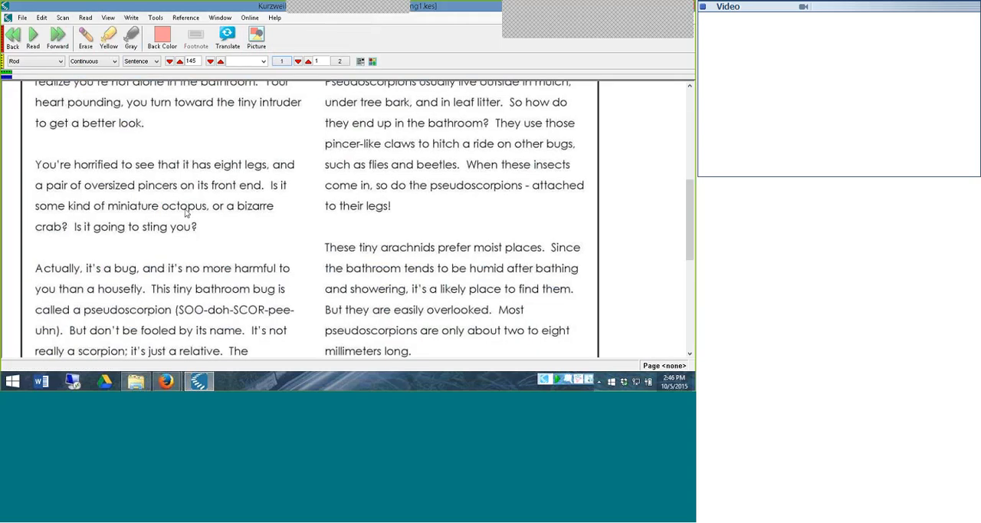
Check the context options available for the word "octopus" and dismiss them without choosing one
right_click(174, 209)
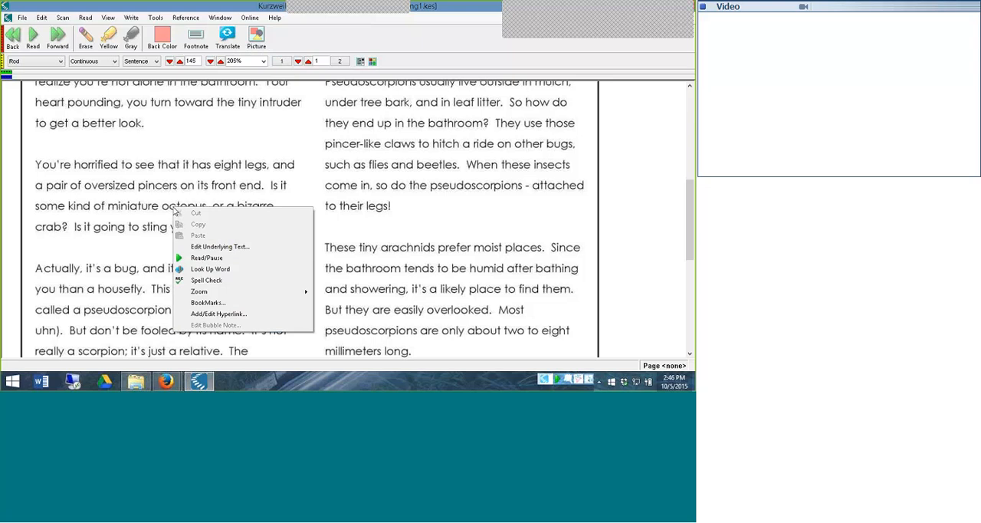
click(325, 143)
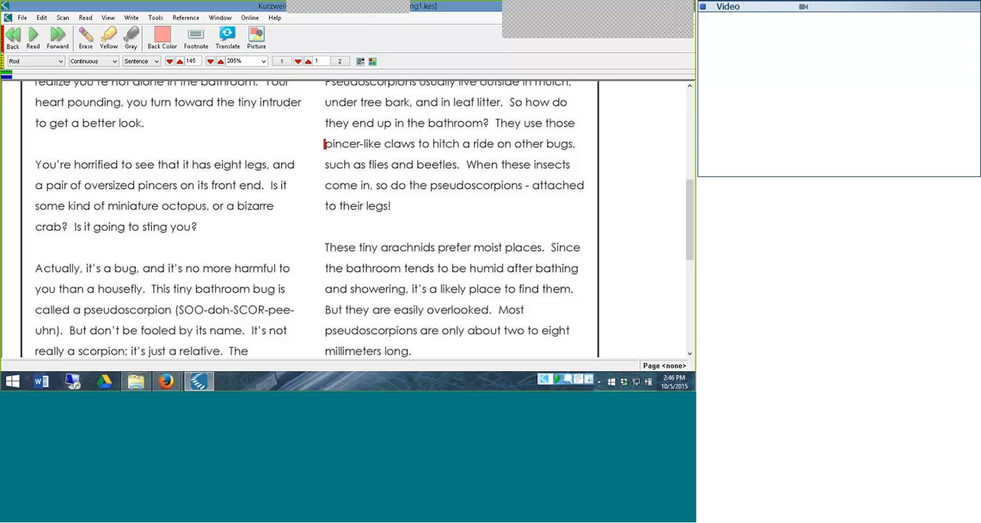
drag(689, 203, 689, 113)
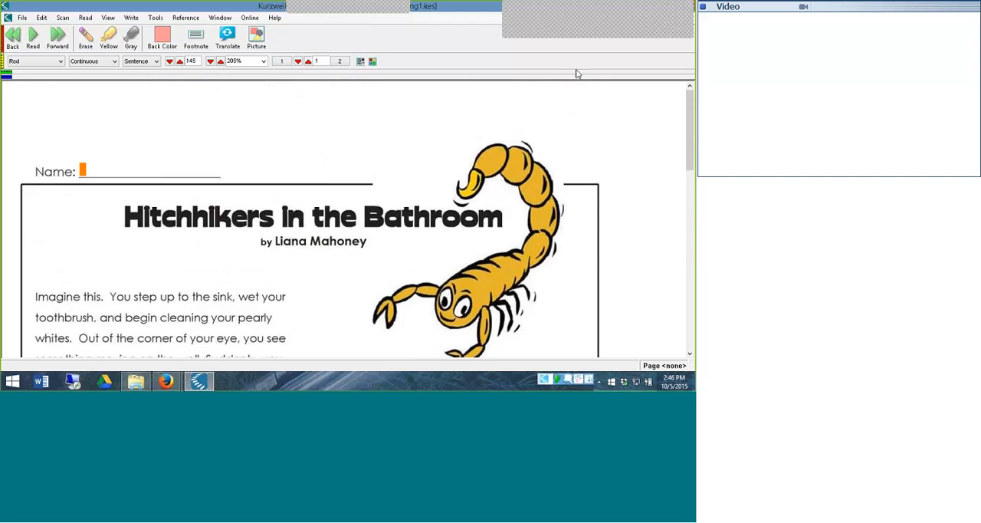
Shrink the program window to reach the desktop and open staar_gr._08_reading supports.kes from the Test Taking folder
drag(454, 118, 465, 86)
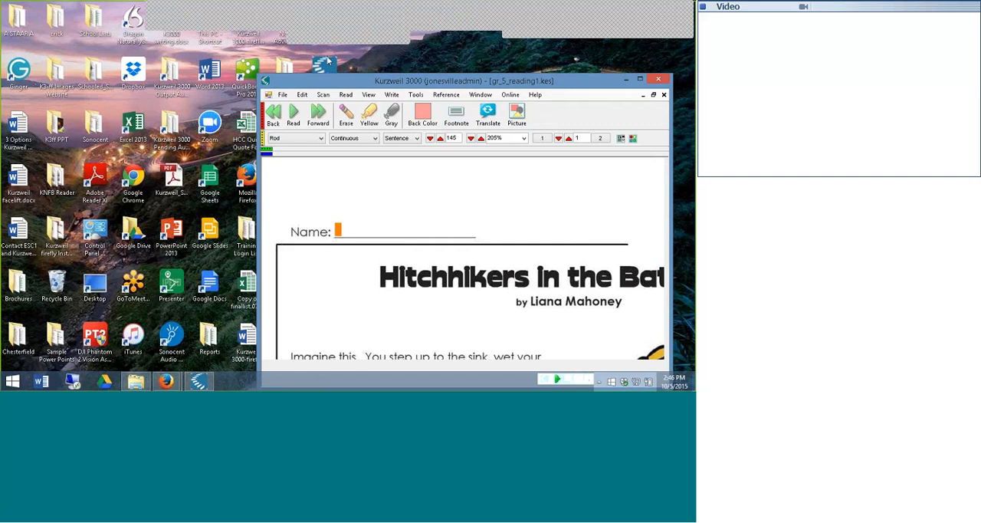
double_click(321, 29)
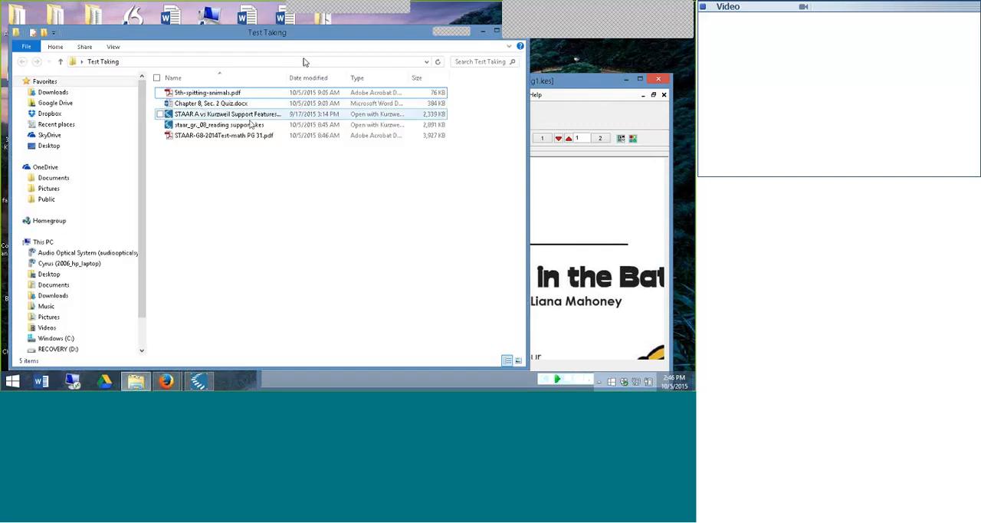
click(222, 126)
double_click(222, 126)
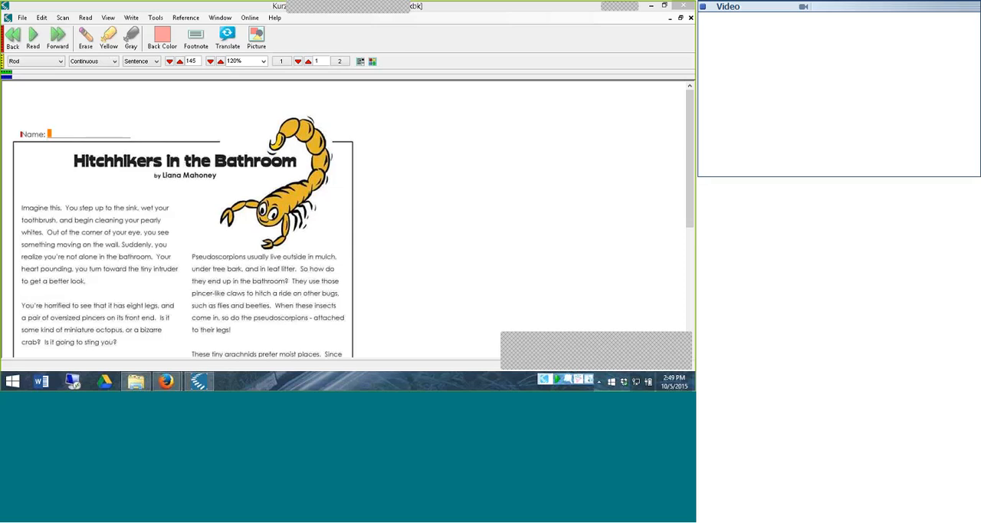
Move the benchmarks folder from the public folder to the private folder in the Universal Library
click(23, 18)
click(52, 102)
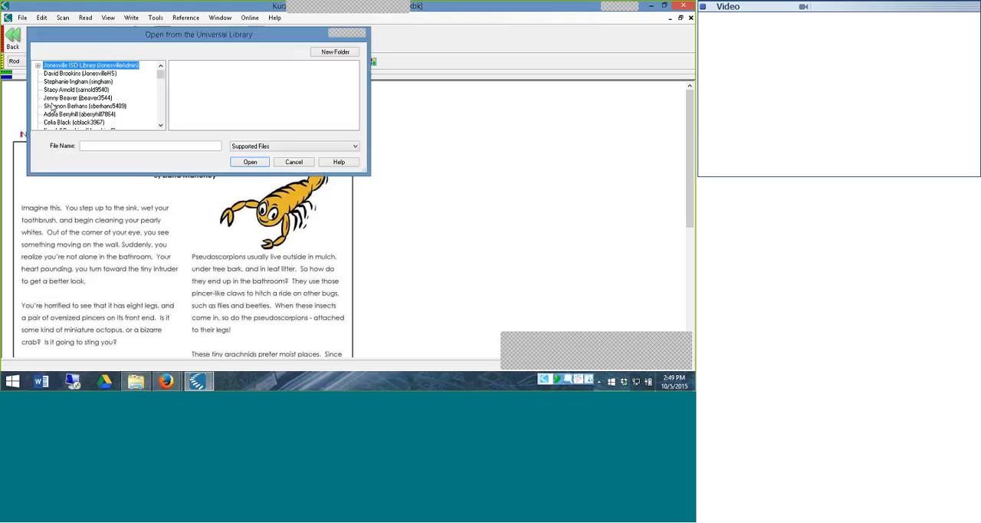
double_click(64, 67)
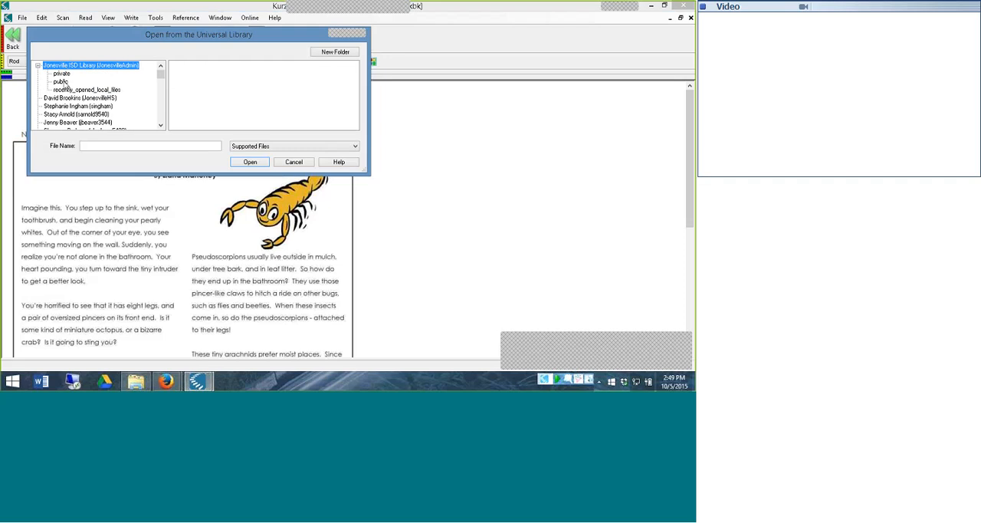
double_click(64, 82)
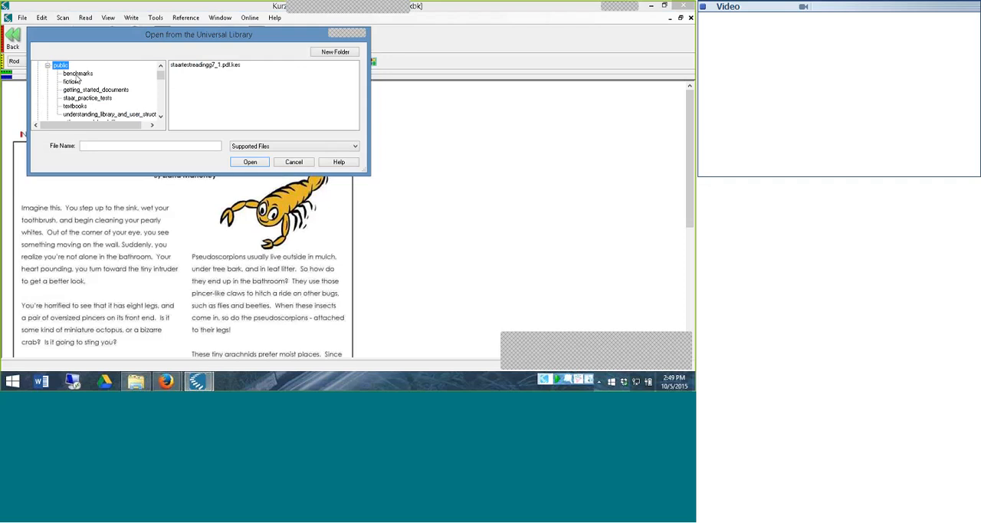
drag(160, 80, 160, 77)
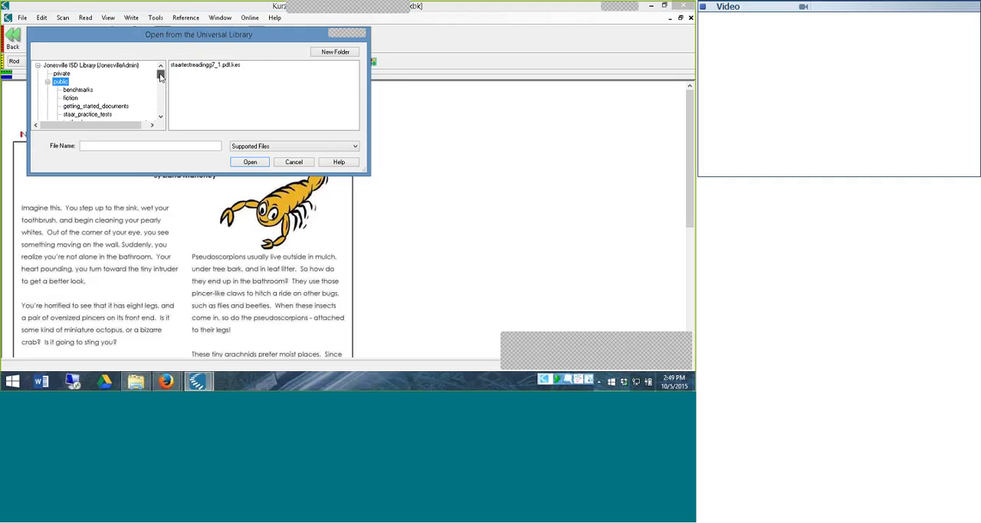
click(81, 91)
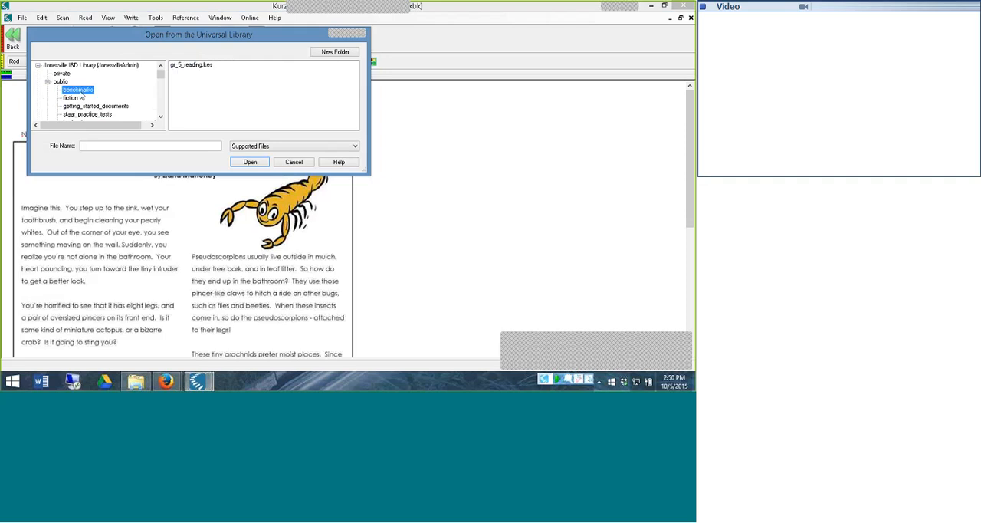
right_click(80, 94)
click(102, 97)
click(65, 74)
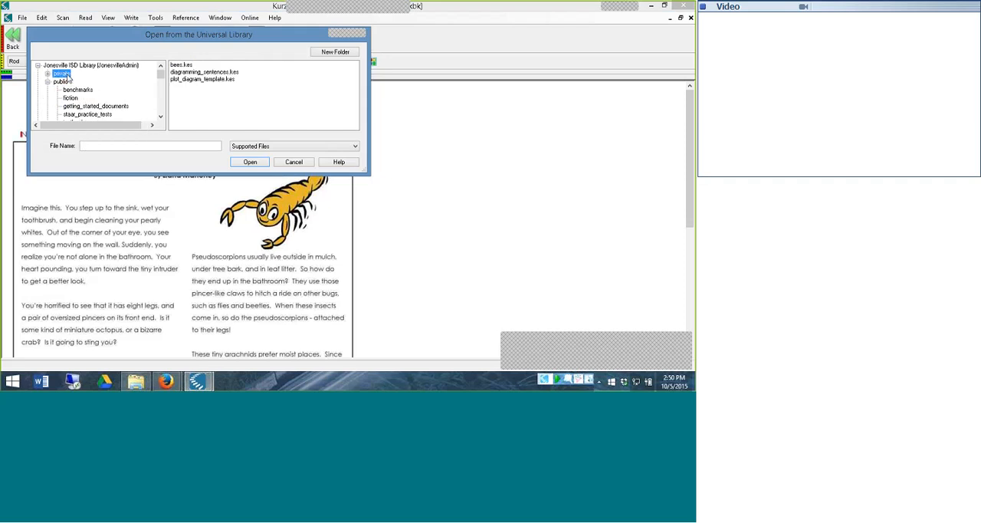
right_click(67, 76)
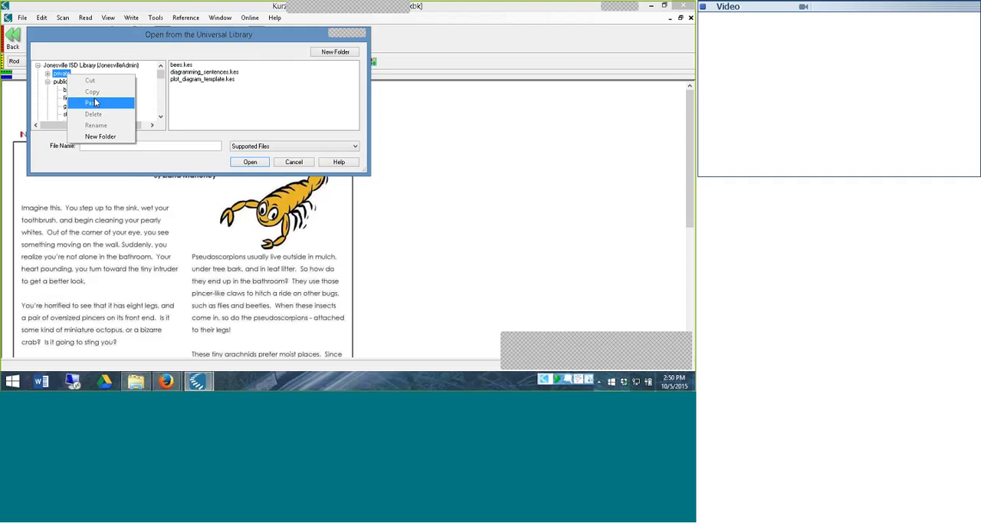
click(95, 102)
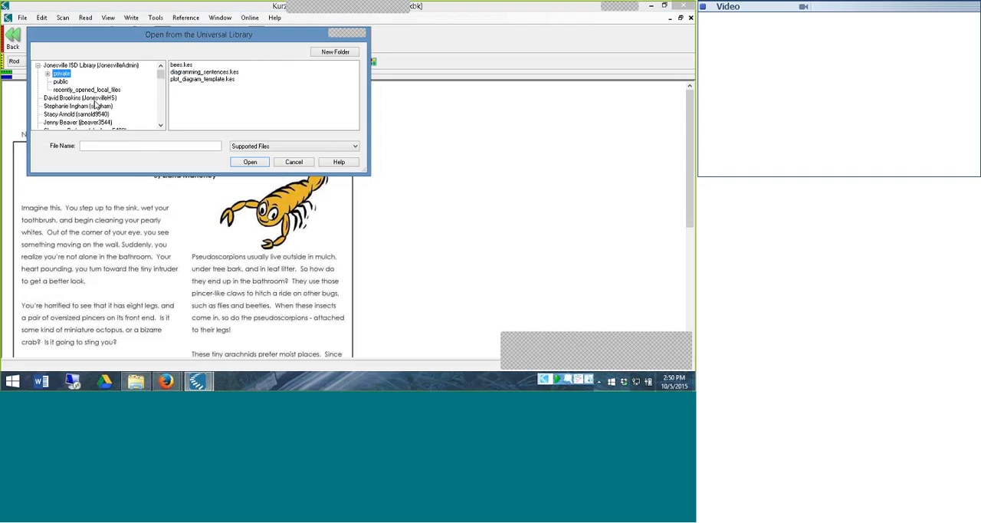
Move the benchmarks folder from the private folder back into the public folder of the Universal Library
double_click(60, 74)
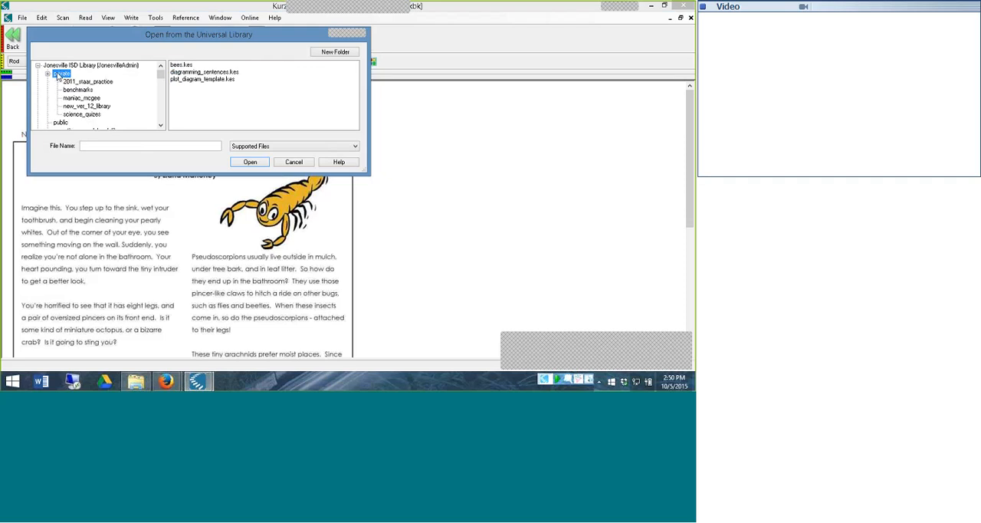
click(74, 91)
right_click(78, 93)
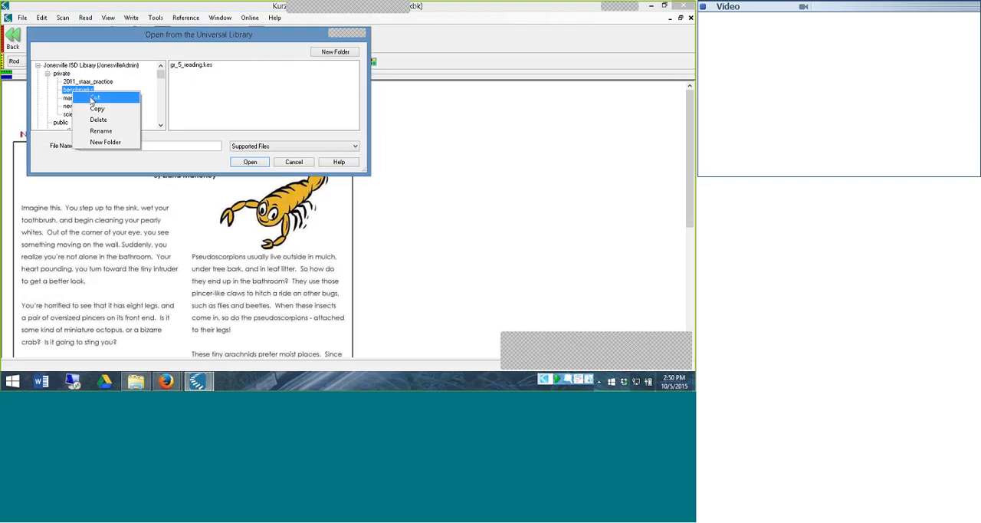
click(94, 98)
click(161, 126)
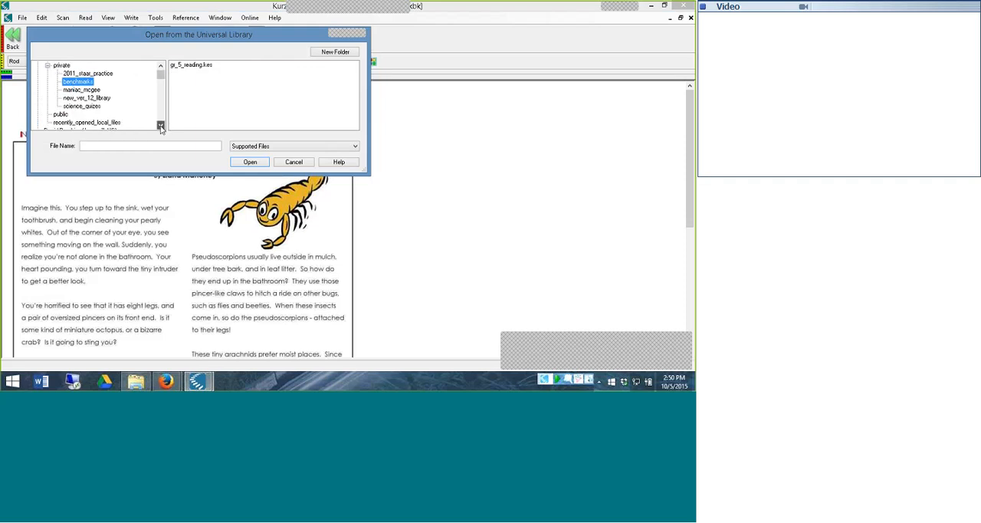
click(161, 127)
double_click(66, 107)
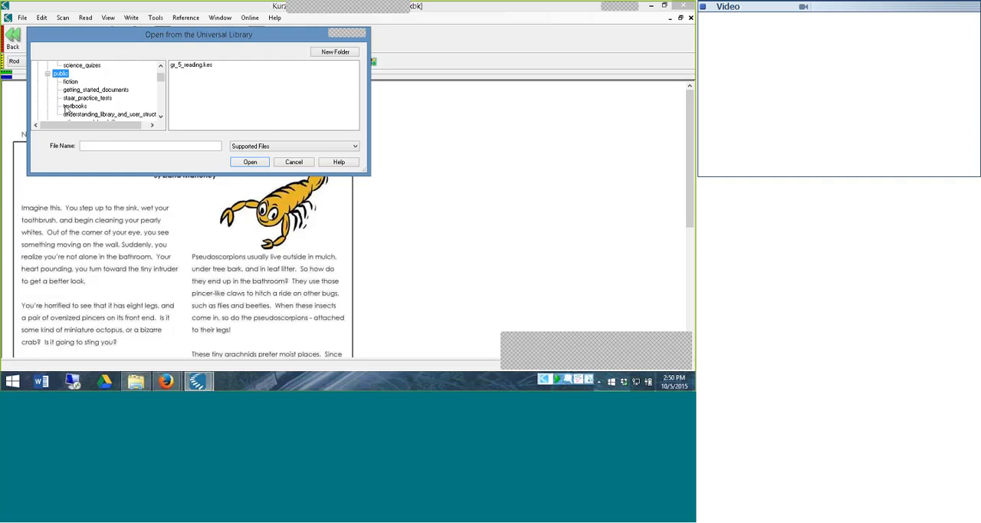
click(61, 74)
right_click(66, 75)
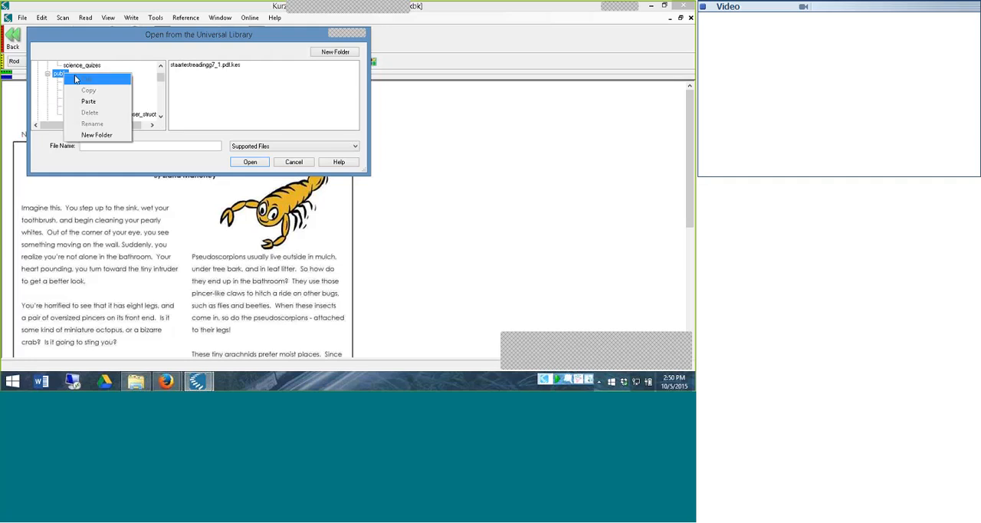
click(86, 100)
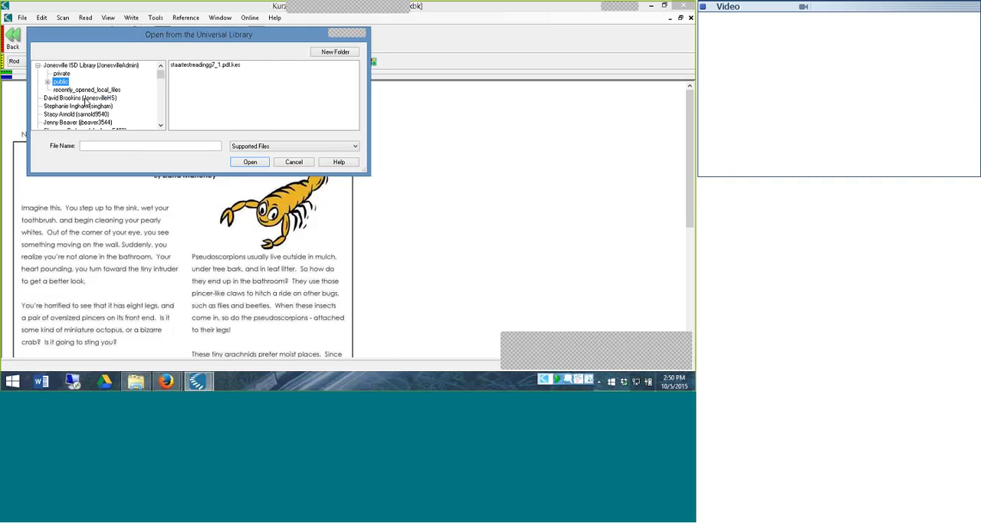
Expand the public folder to check for the benchmarks folder and close the Universal Library dialog without opening a file
double_click(64, 82)
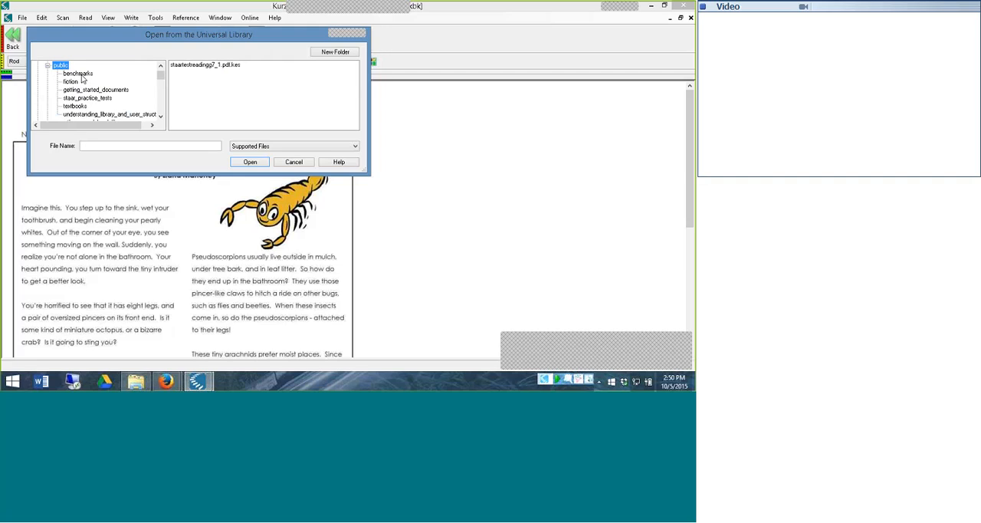
click(266, 165)
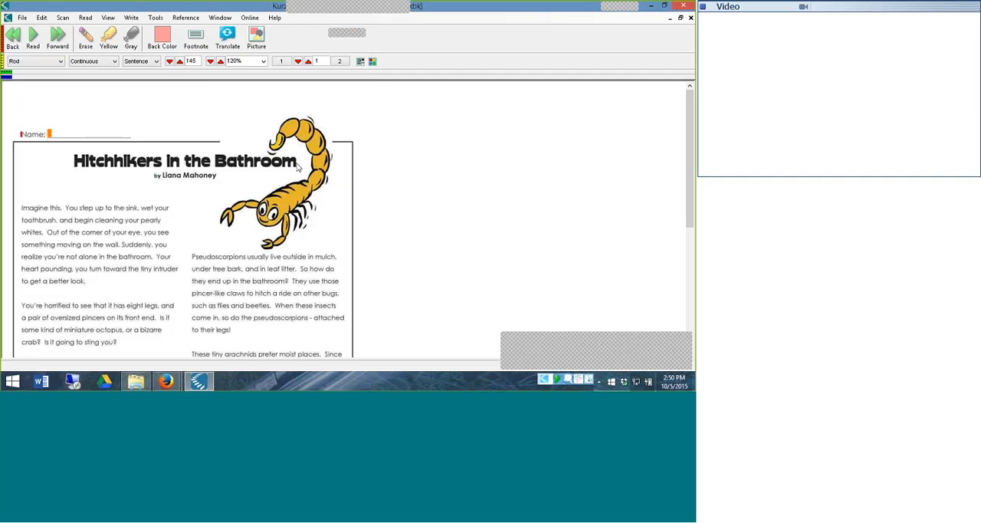
Minimize the "Hitchhikers in the Bathroom" worksheet and bring up page 2 of the STAAR Grade 8 reading document
click(670, 17)
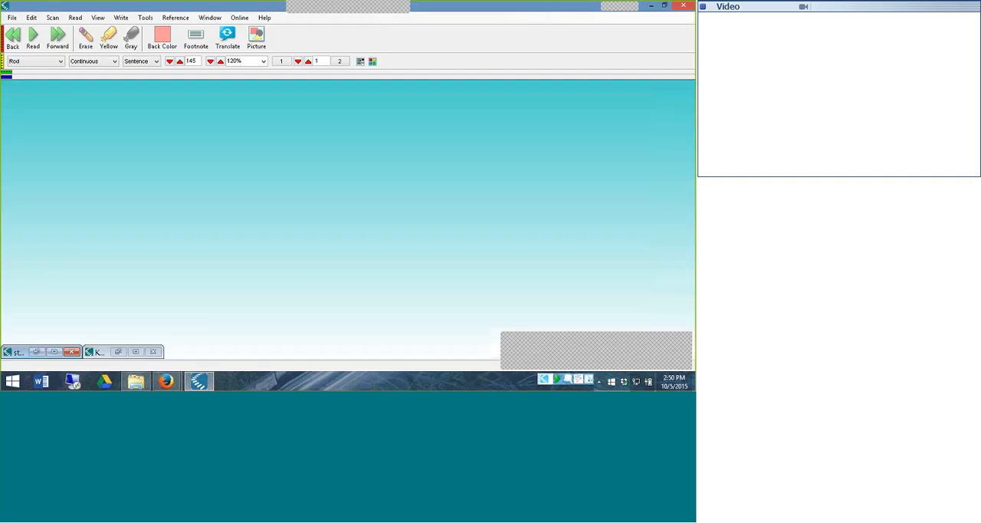
click(53, 351)
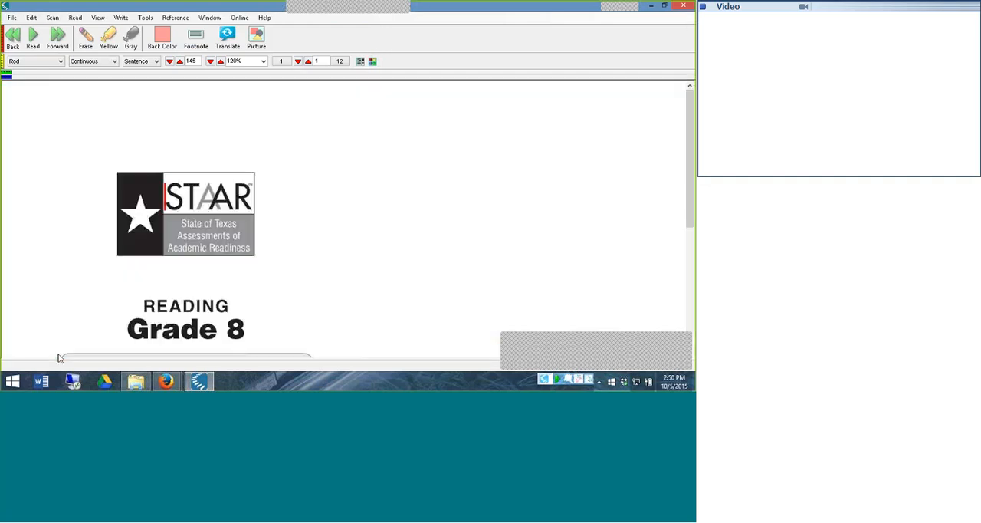
click(308, 62)
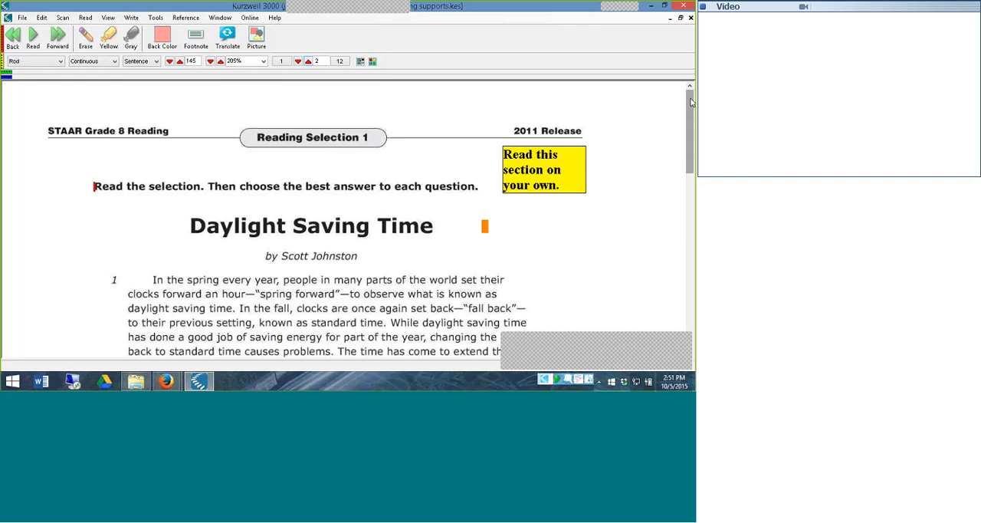
drag(691, 102, 690, 129)
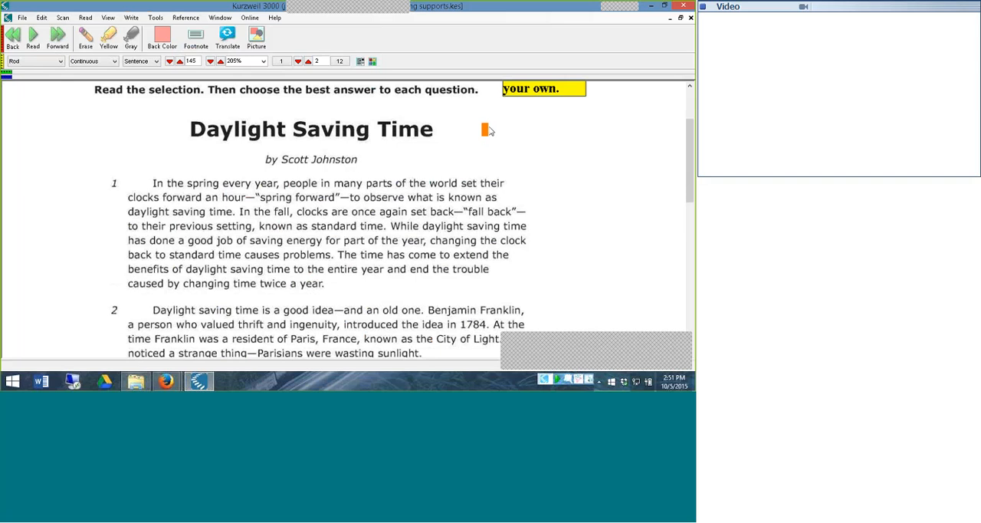
Apply the 0 Classic toolbar set and show the Study Skills toolbar
right_click(387, 50)
mouse_move(434, 99)
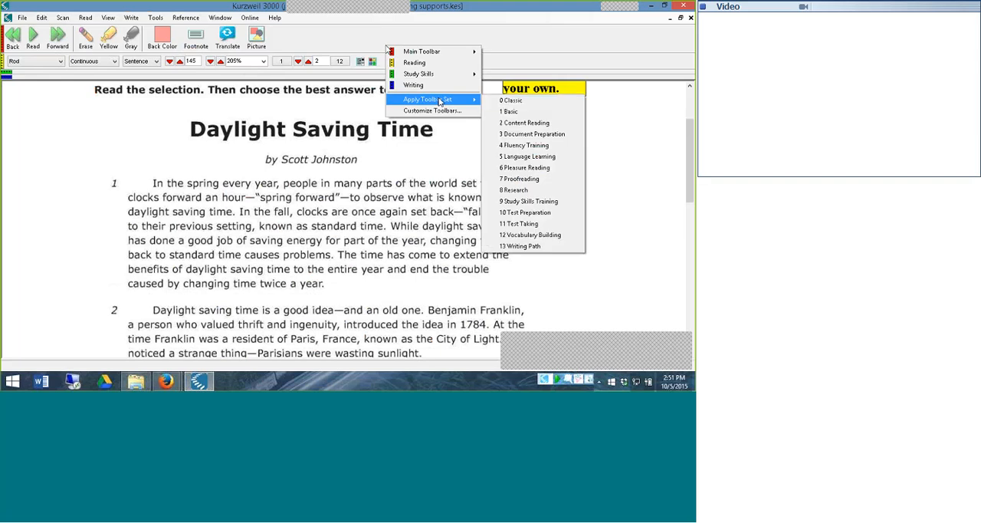
click(508, 101)
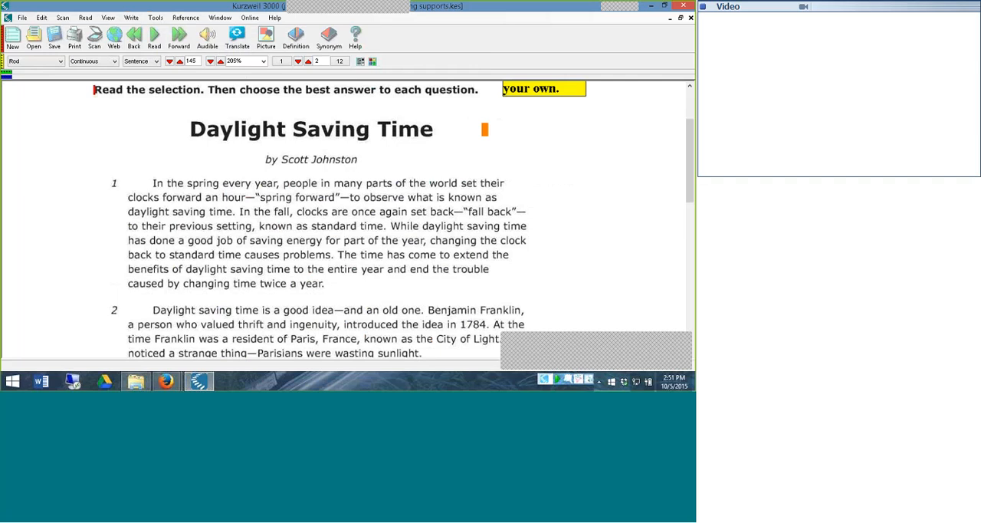
click(6, 74)
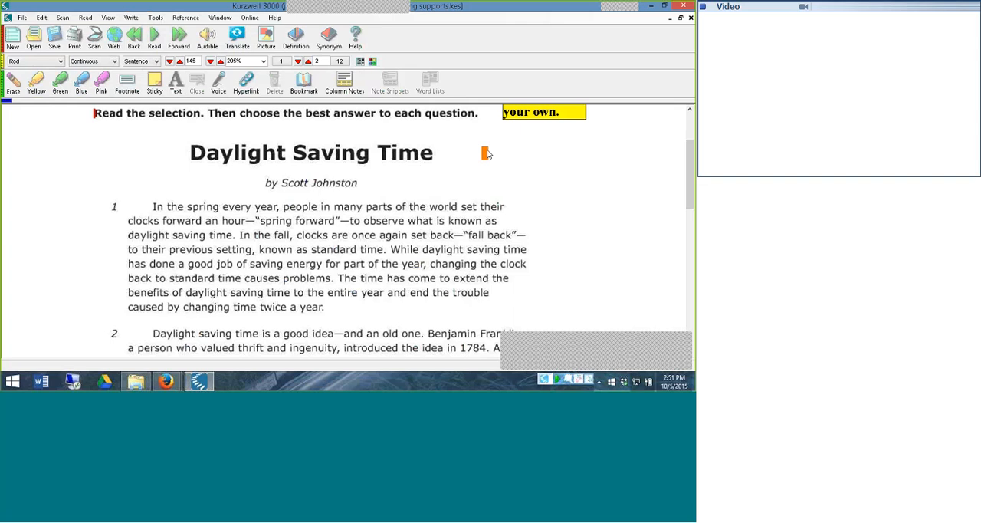
Look through the rest of Reading Selection 1 from page 3 and advance to the released test questions on page 5
click(308, 63)
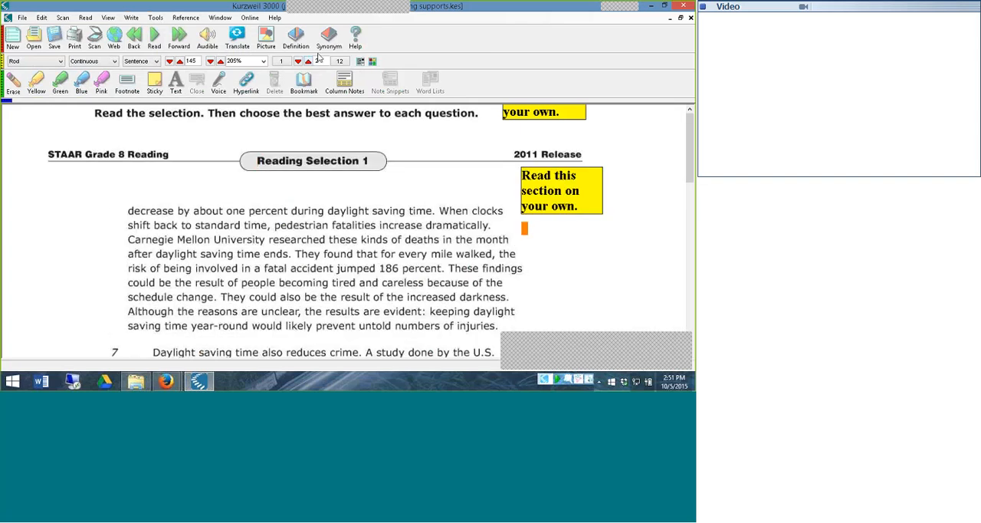
mouse_move(692, 123)
mouse_down()
mouse_move(690, 276)
mouse_move(689, 134)
mouse_up()
scroll(545, 176, down, 4)
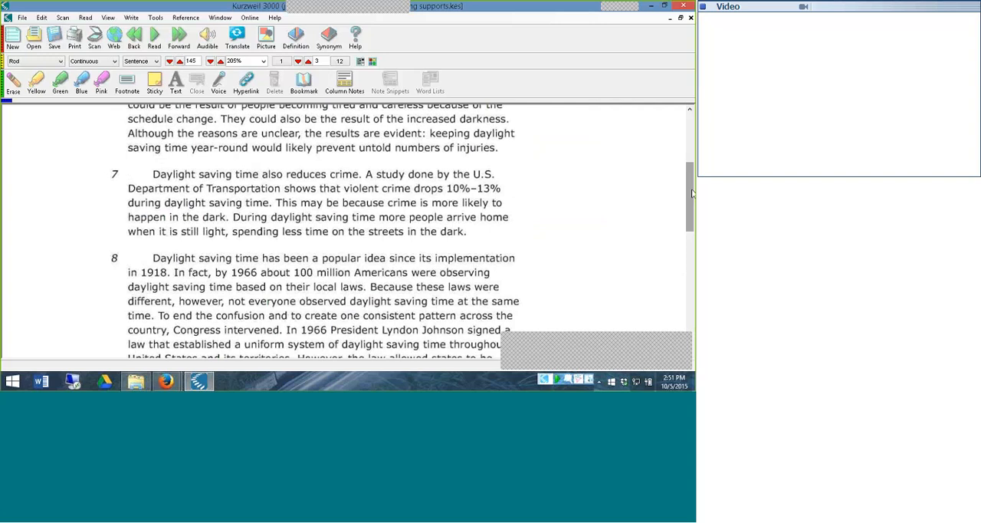
drag(691, 194, 691, 139)
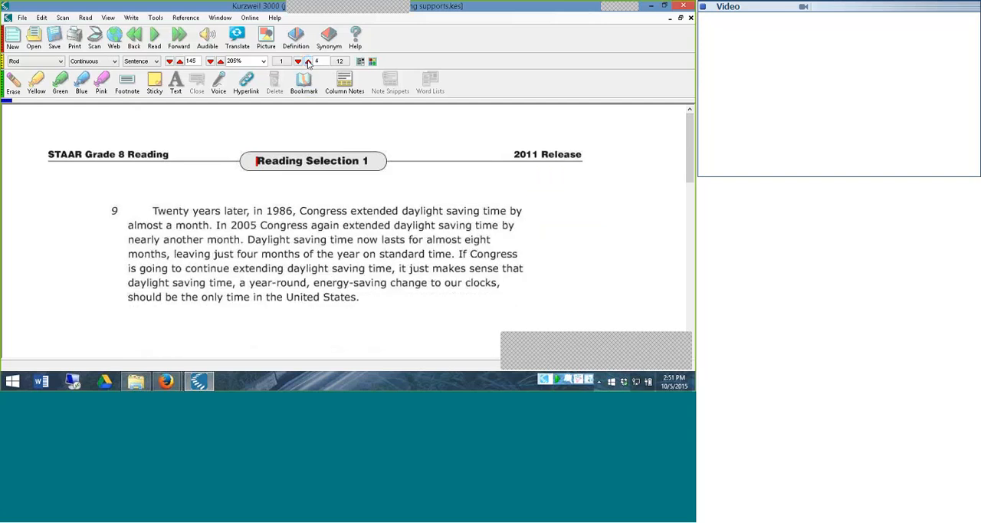
click(308, 61)
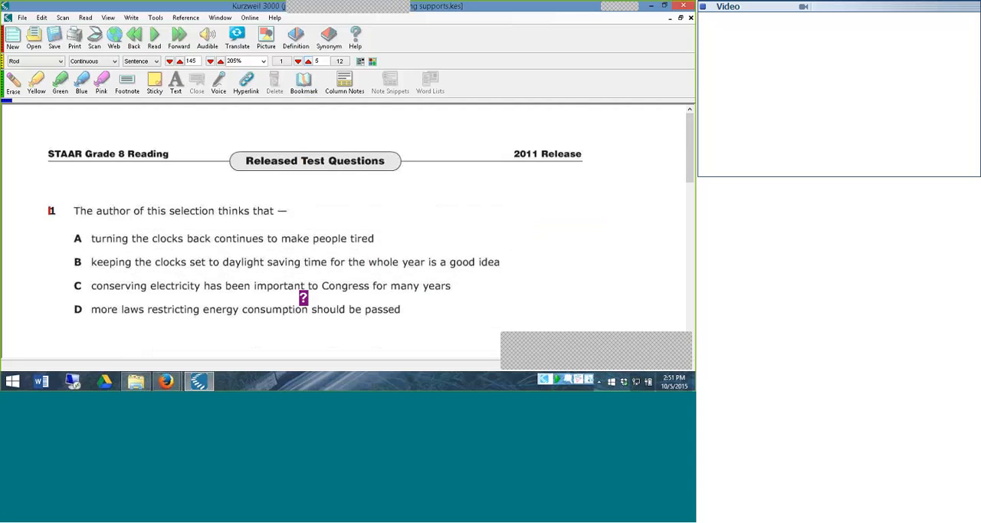
Read the help notes attached to "consumption" in question 1 and "paragraph" in question 2, closing each one
drag(691, 129, 693, 161)
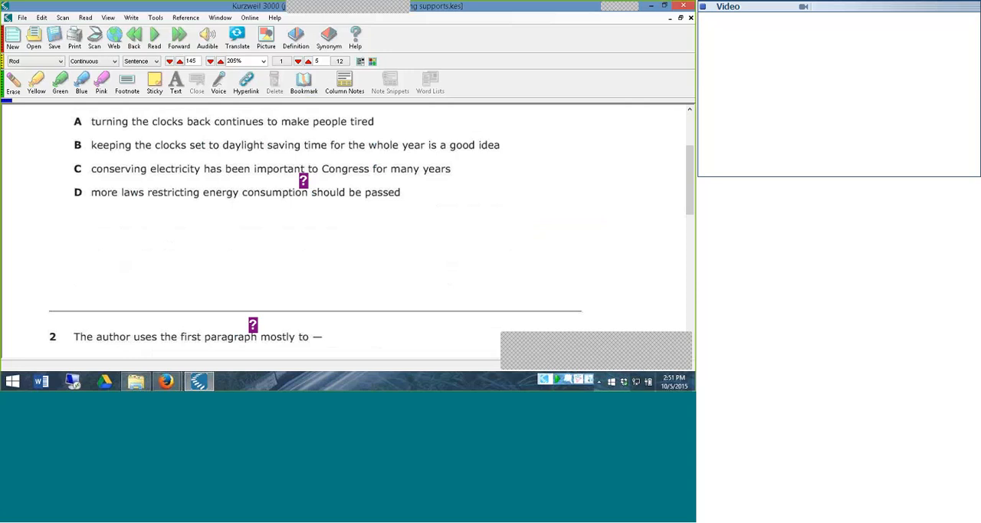
click(304, 181)
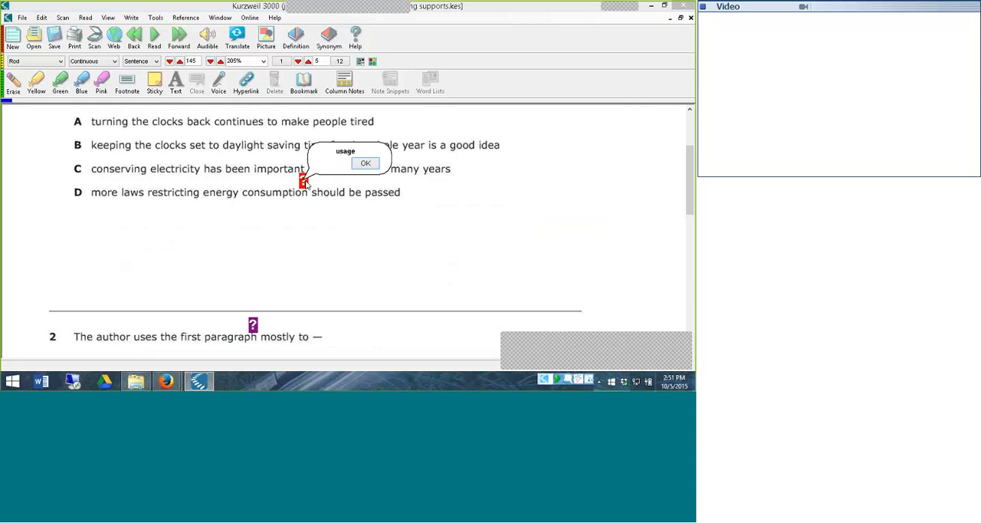
click(375, 164)
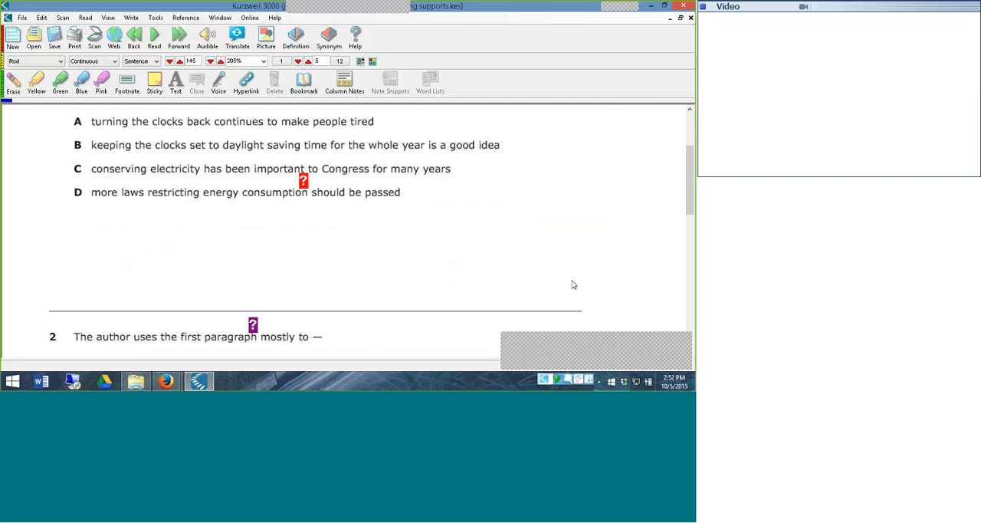
drag(687, 173, 688, 203)
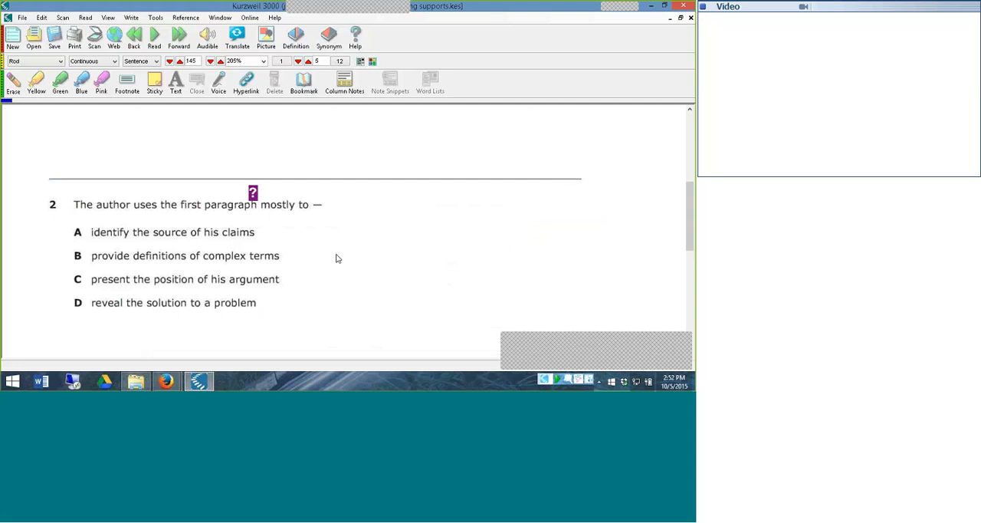
click(254, 193)
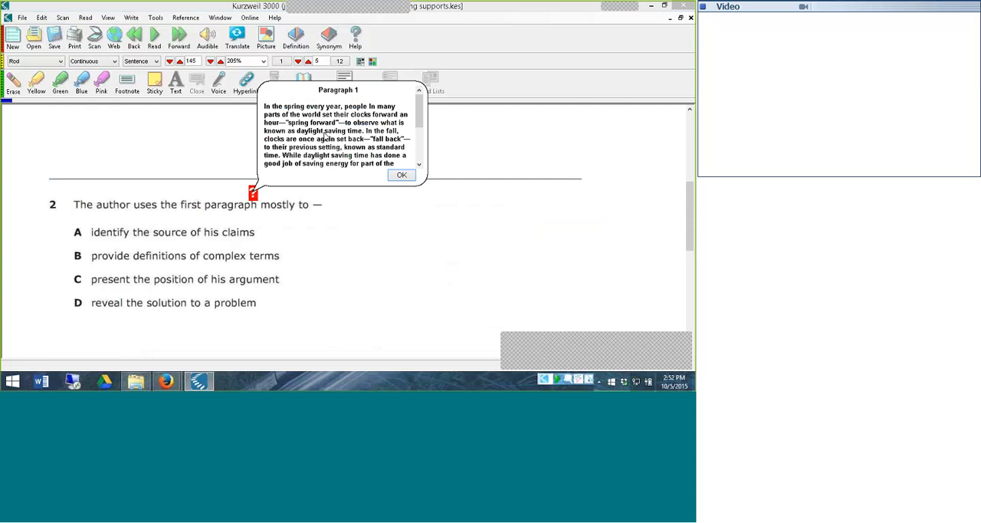
click(400, 176)
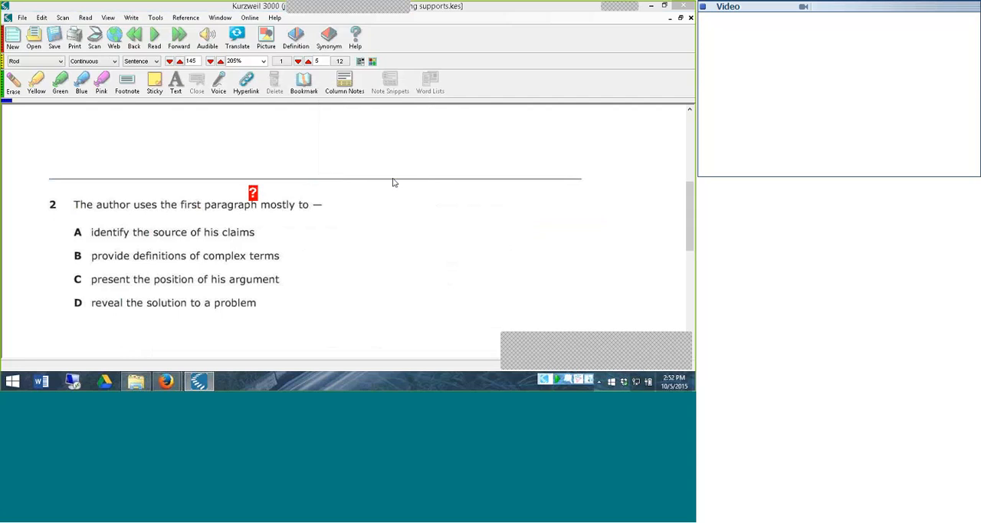
Go to page 6, read the help note on paragraph 6 in question 5 to its end, and close it
click(310, 62)
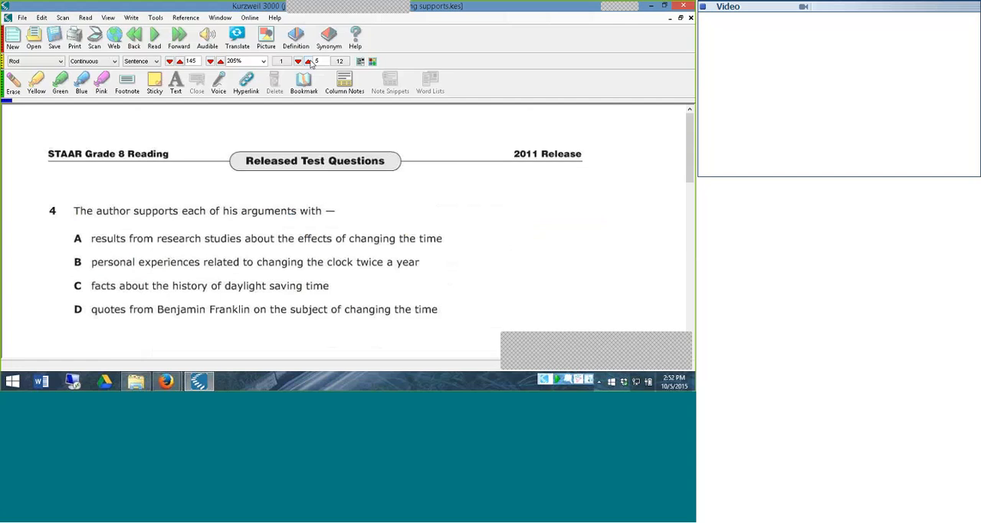
click(310, 62)
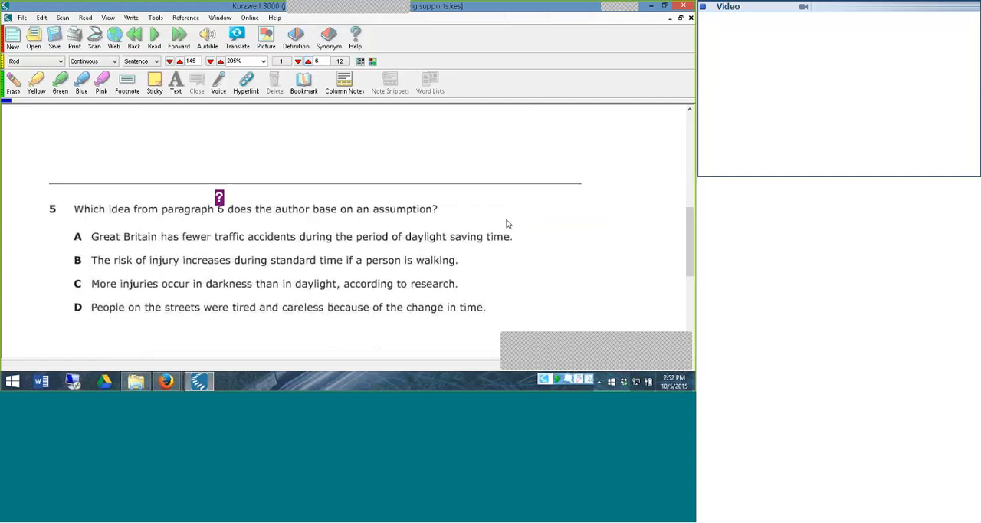
click(220, 197)
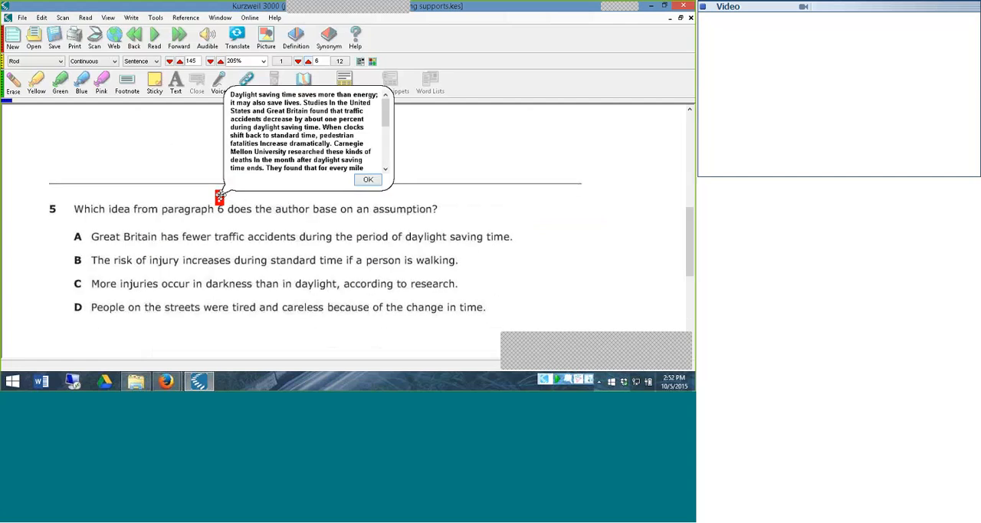
scroll(371, 177, down, 5)
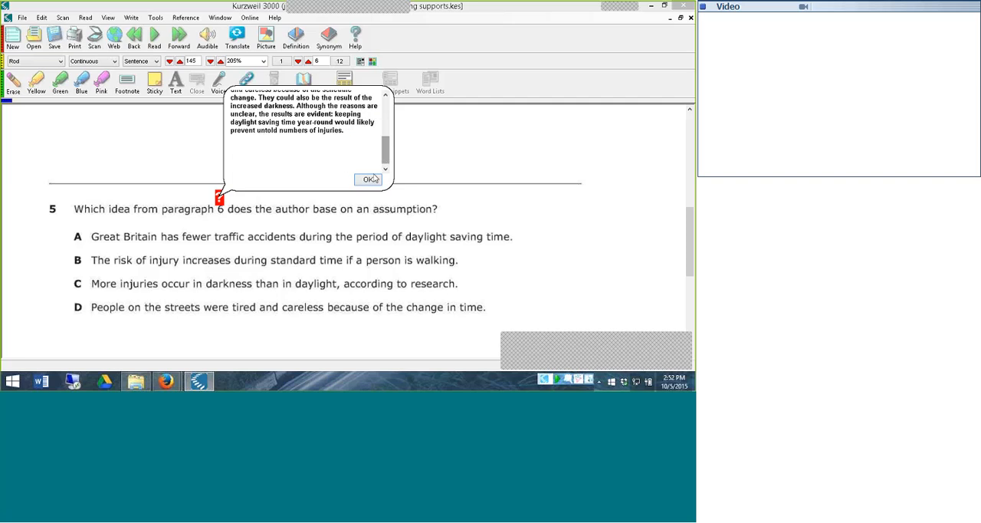
click(369, 179)
On page 7, look up the picture for the word "people" in question 6, answer A, and close the picture window
click(309, 62)
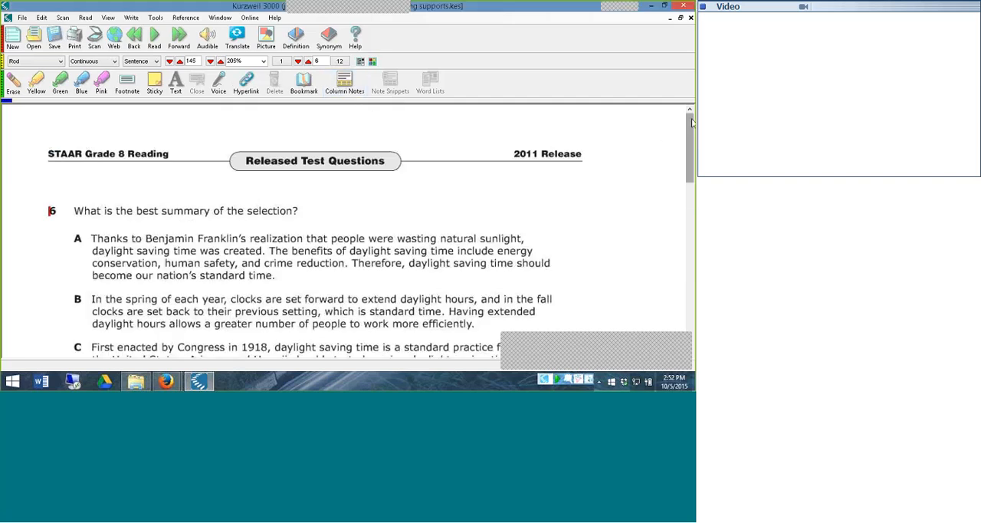
mouse_move(690, 120)
mouse_down()
mouse_move(693, 158)
mouse_move(693, 127)
mouse_up()
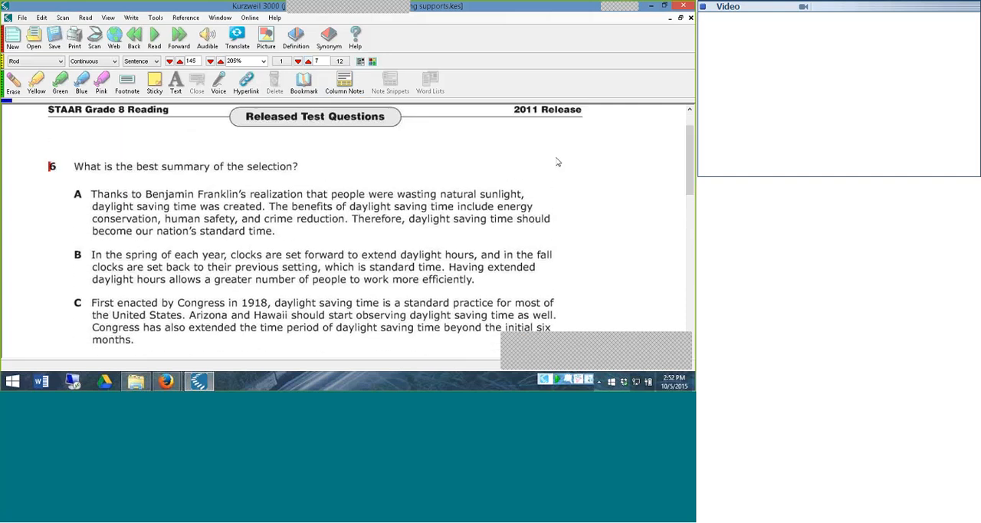
click(347, 198)
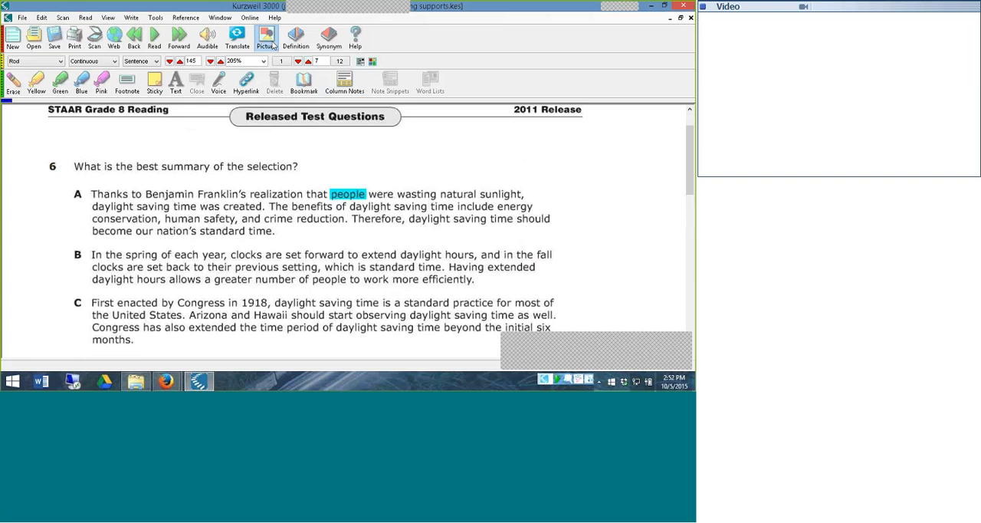
click(266, 39)
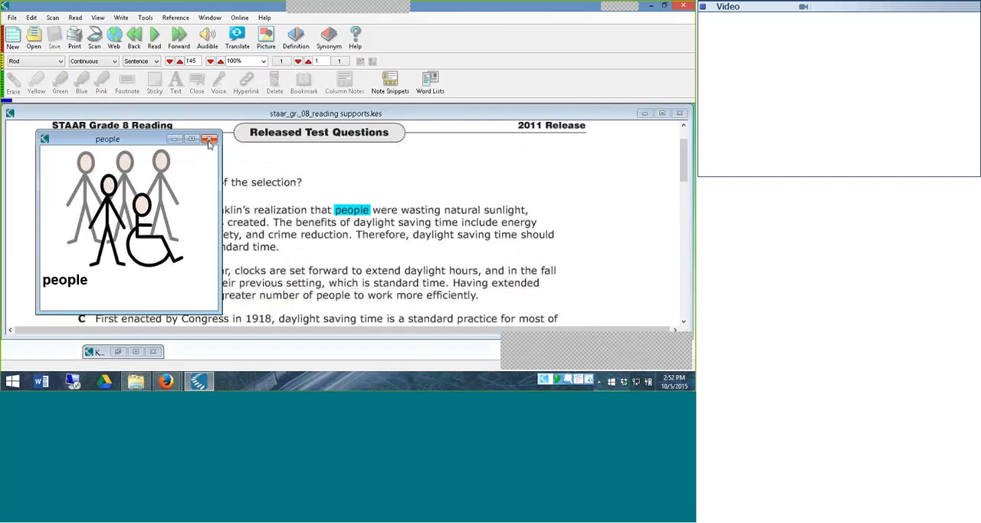
click(209, 138)
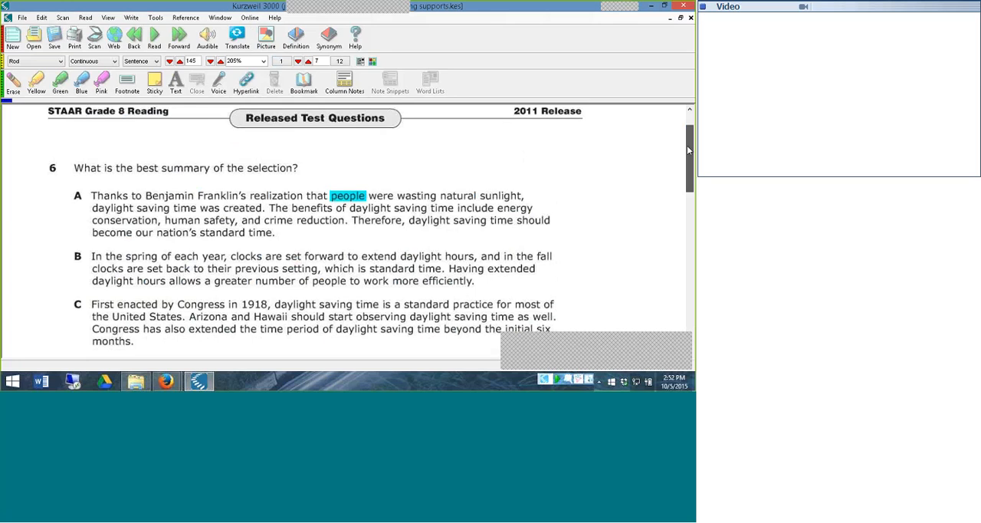
drag(690, 148, 690, 159)
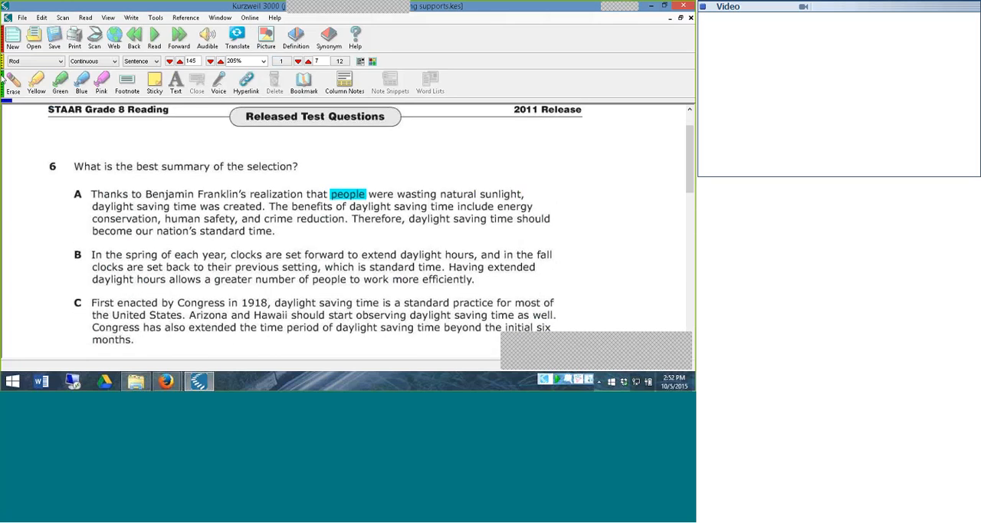
Hide the Study Skills toolbar and close both the STAAR reading document and the worksheet
click(3, 79)
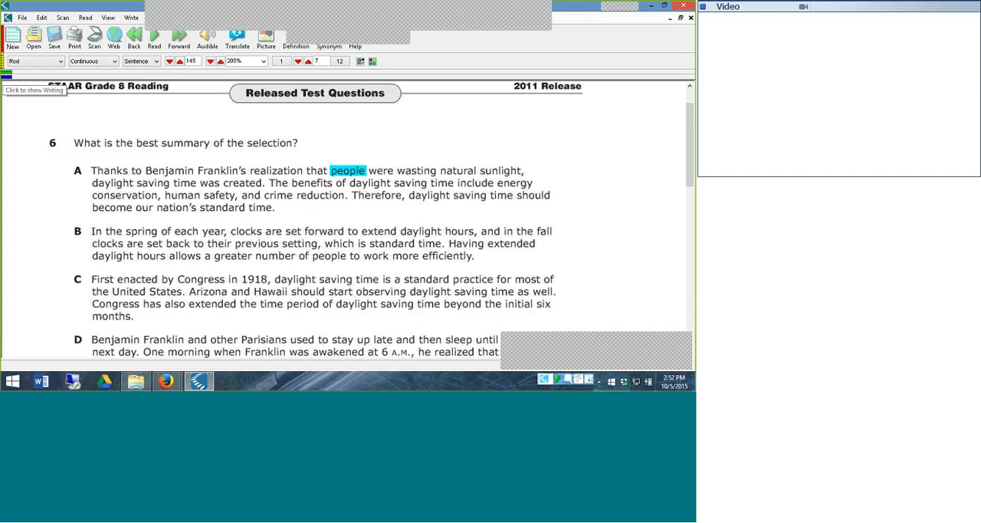
click(542, 161)
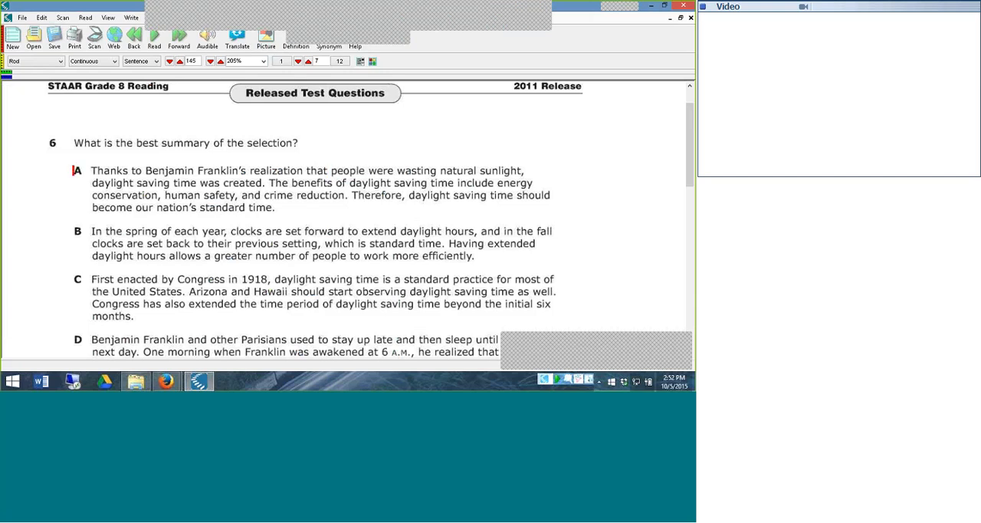
click(691, 17)
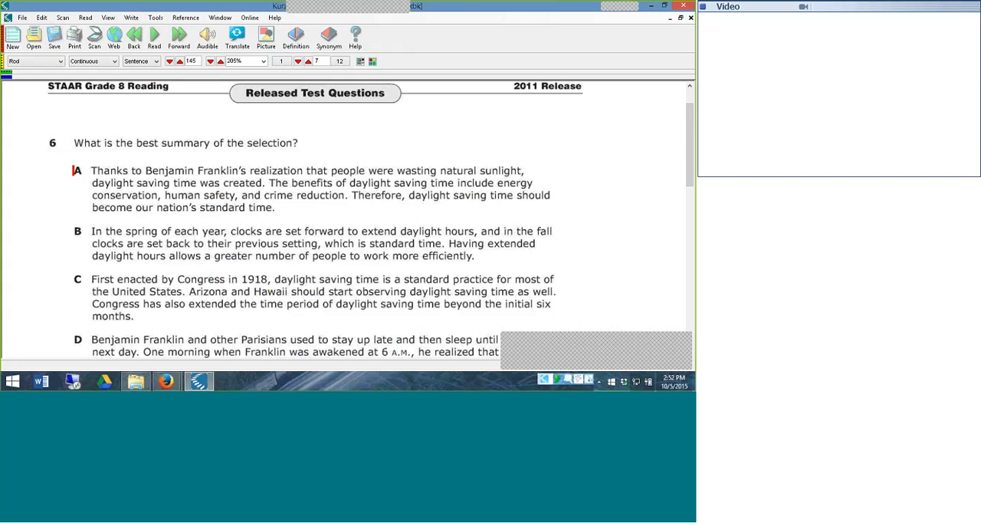
click(691, 17)
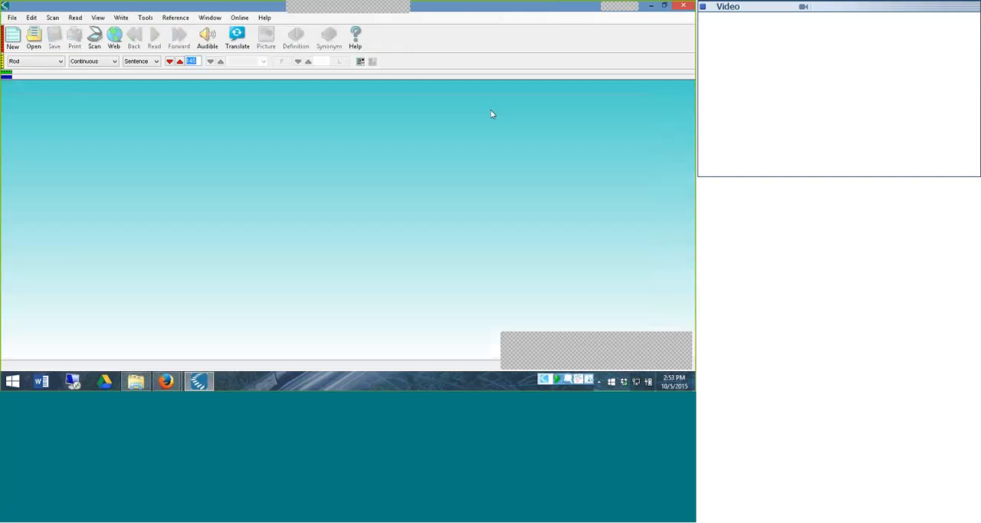
Minimize Kurzweil 3000 and open STAAR-G8-2014Test-math PG 31.pdf from the Test Taking folder
click(651, 5)
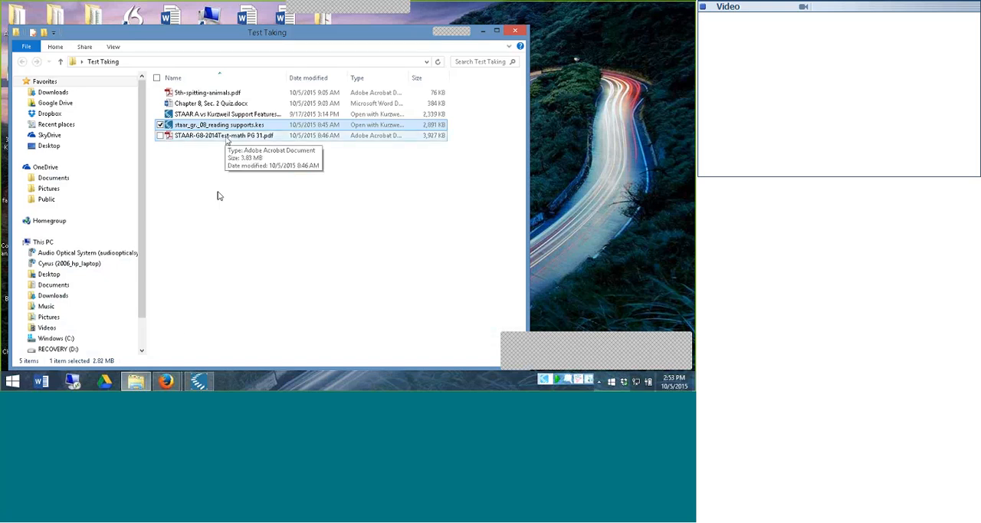
double_click(221, 135)
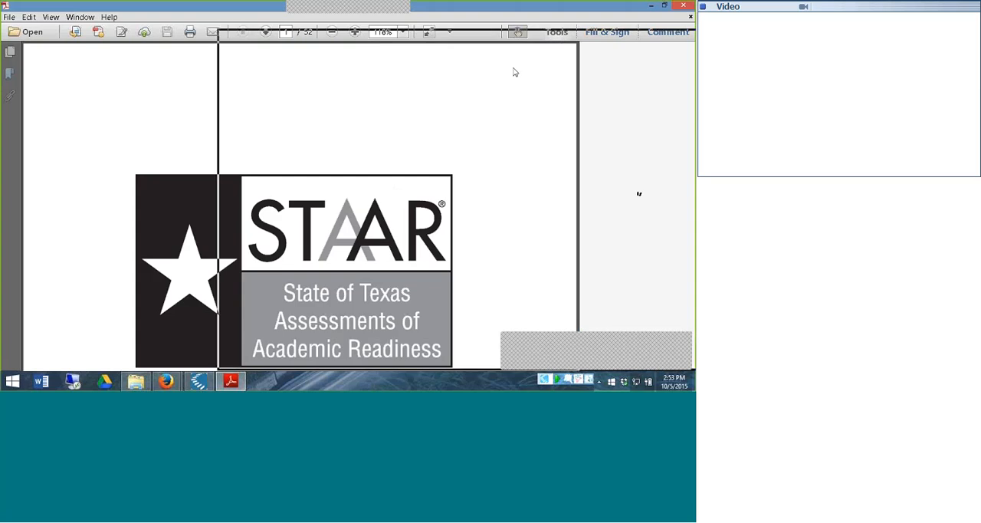
Start printing the STAAR math test PDF and limit the print range to page 31
drag(522, 25, 352, 22)
click(503, 14)
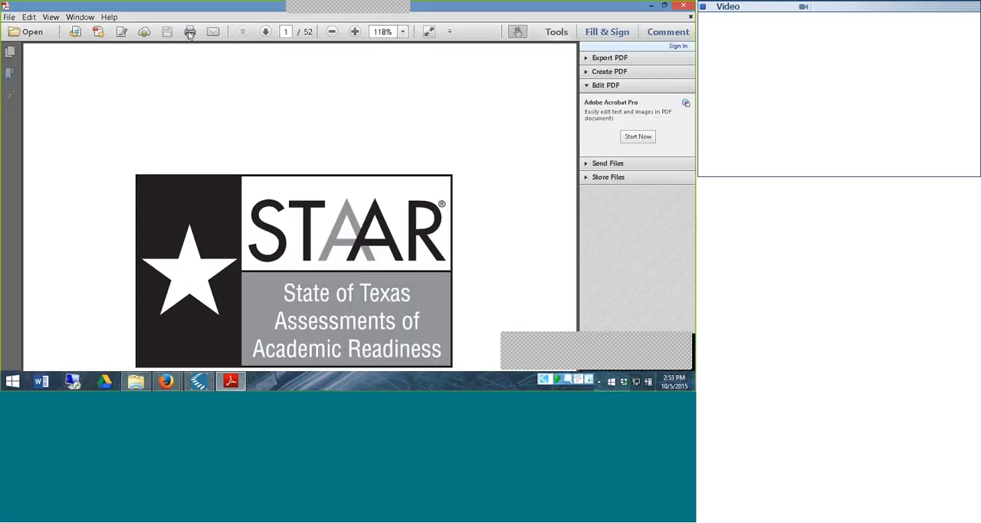
click(190, 32)
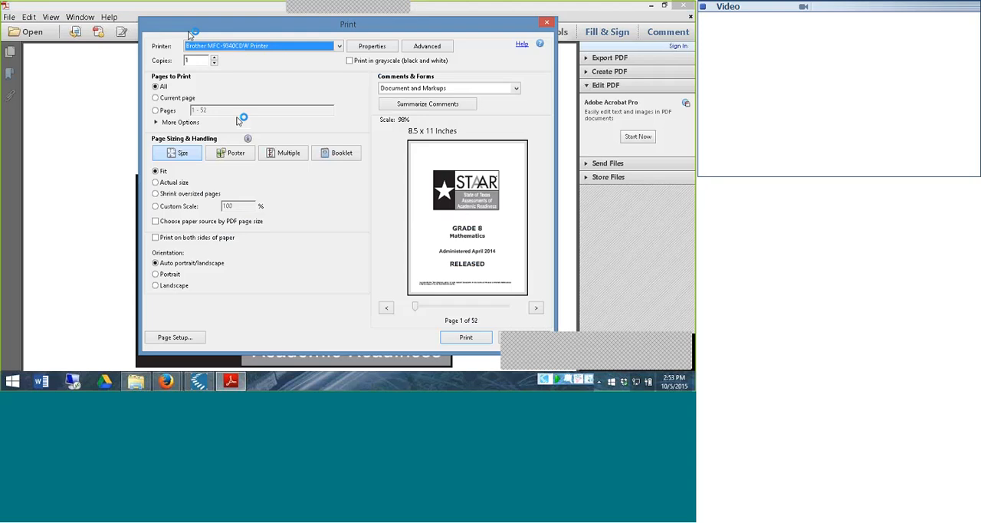
click(156, 111)
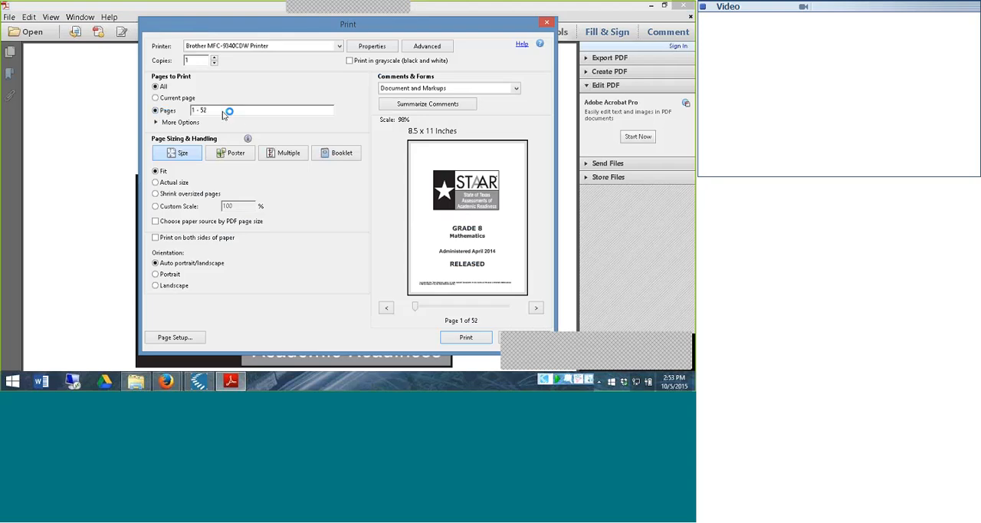
click(219, 111)
key(BackSpace)
key(BackSpace)
key(BackSpace)
key(BackSpace)
key(BackSpace)
key(BackSpace)
text(31)
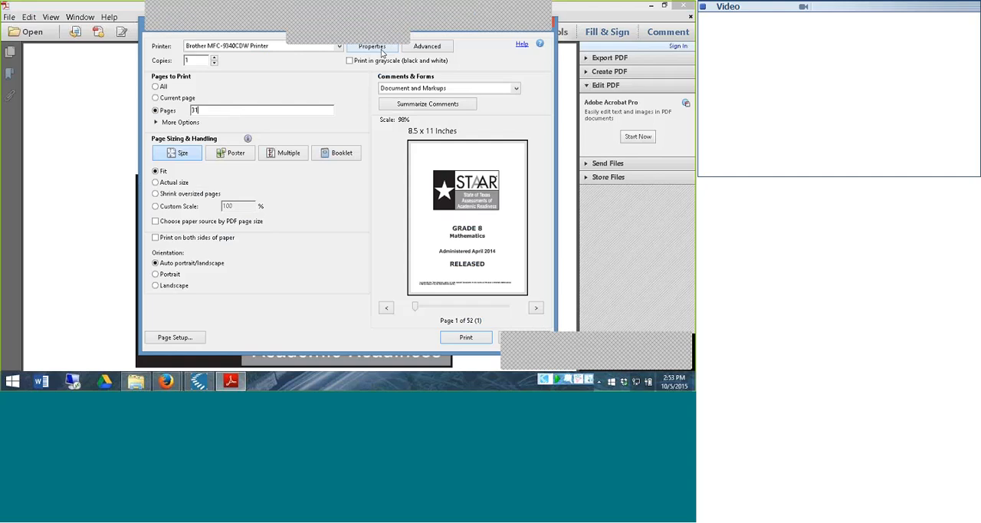
Check the Color / Mono choices in the Brother MFC-9340CDW printer properties and close them without changes
click(382, 49)
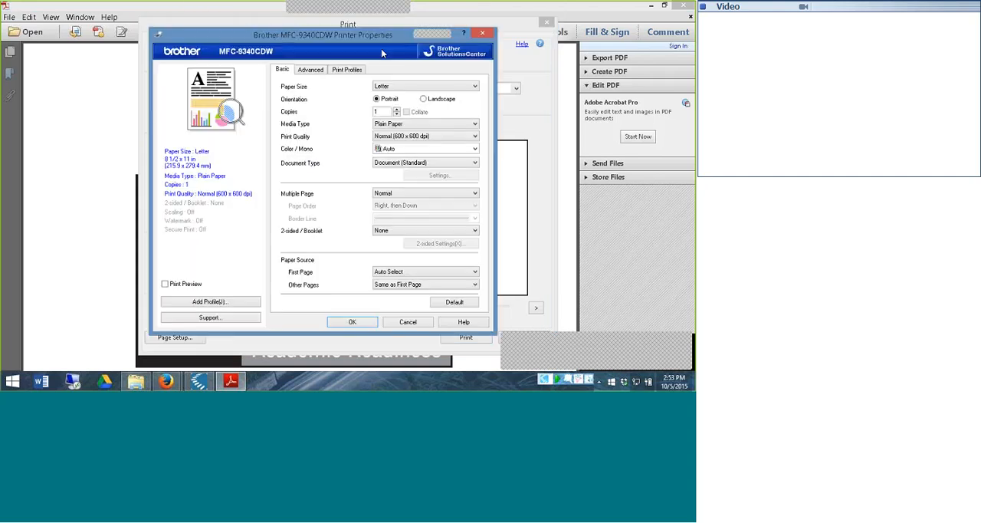
click(475, 149)
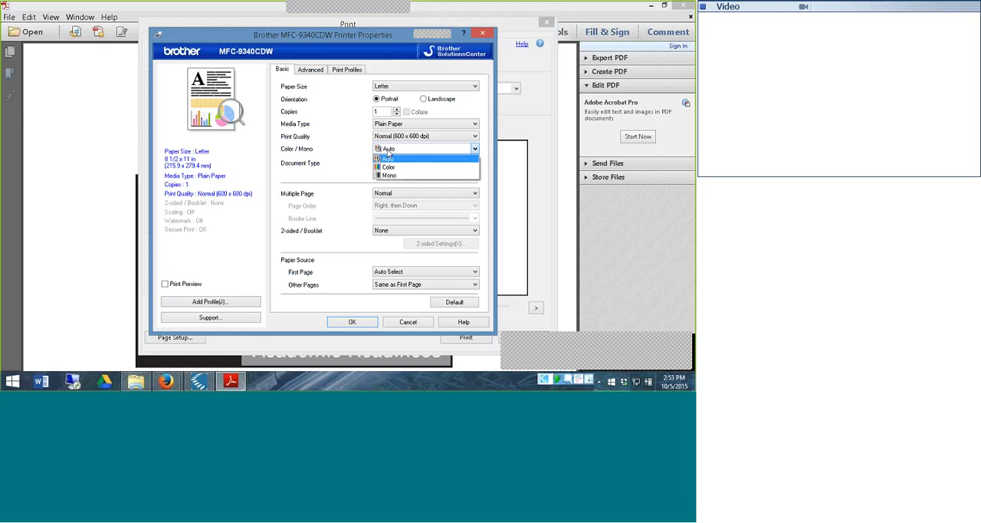
click(308, 129)
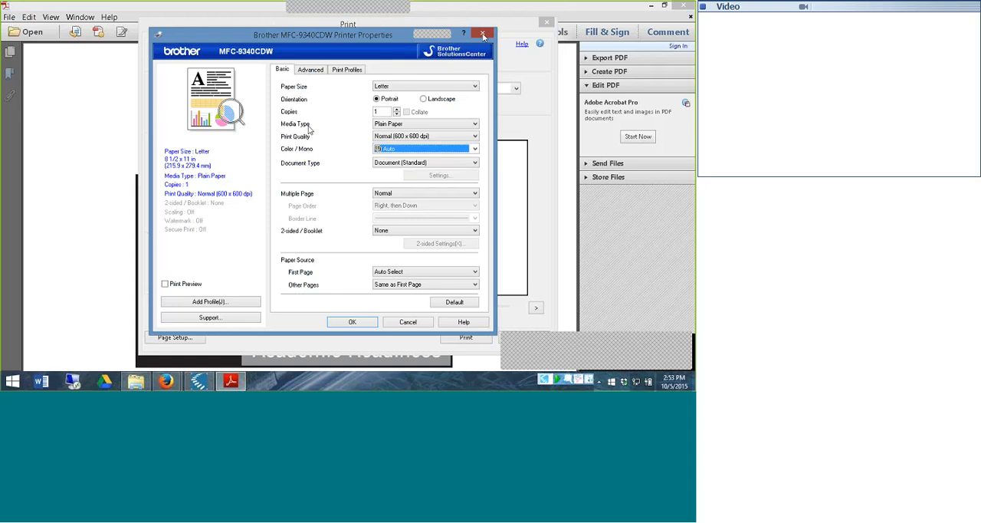
click(483, 34)
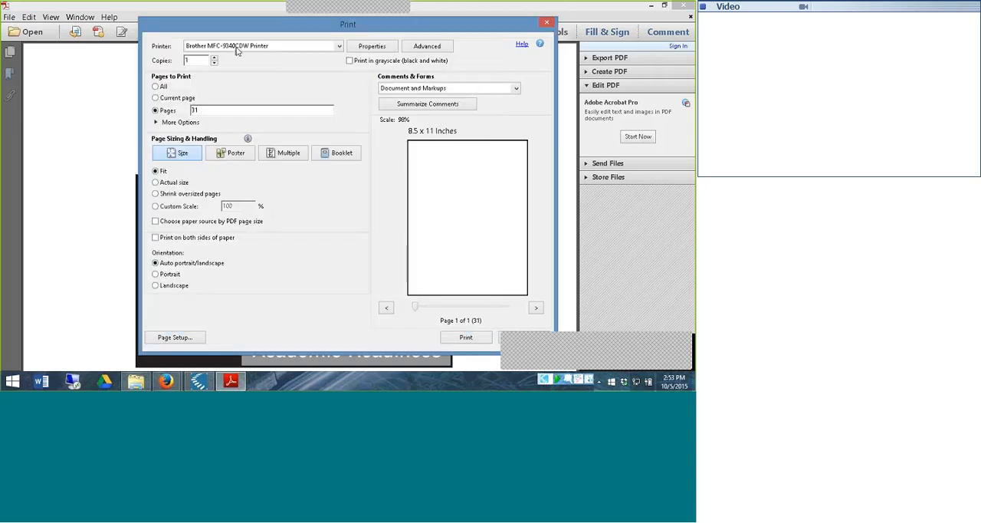
Select the KESI Virtual Printer, check its paper and color properties, and print the page
click(342, 46)
click(311, 94)
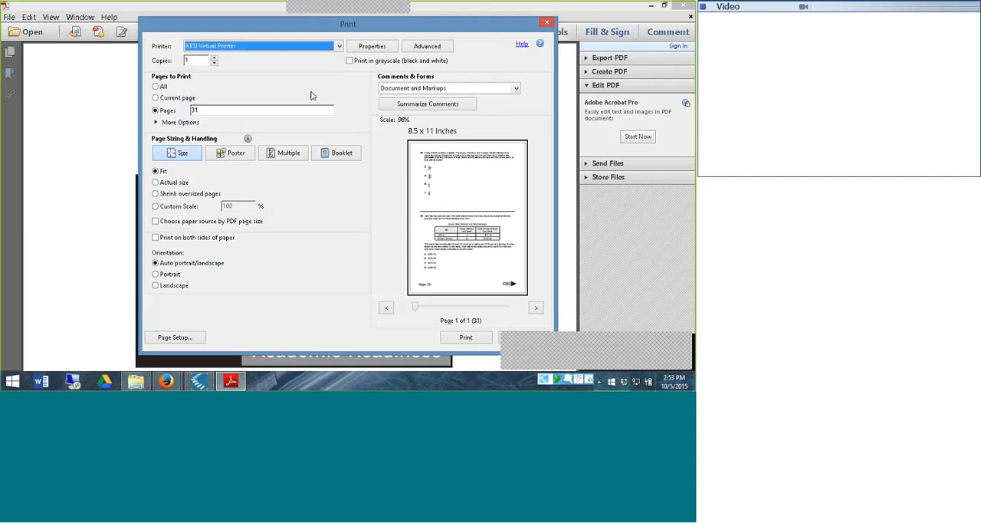
click(371, 46)
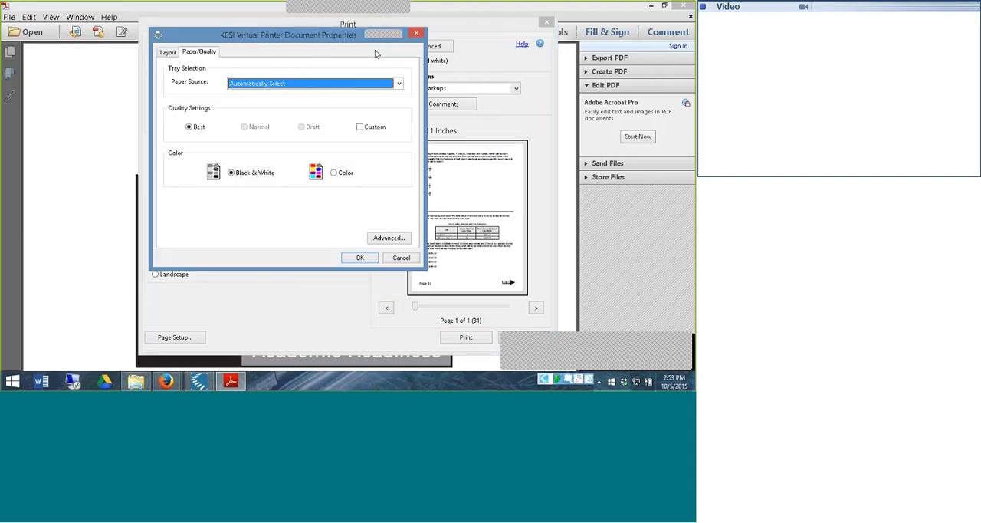
click(416, 33)
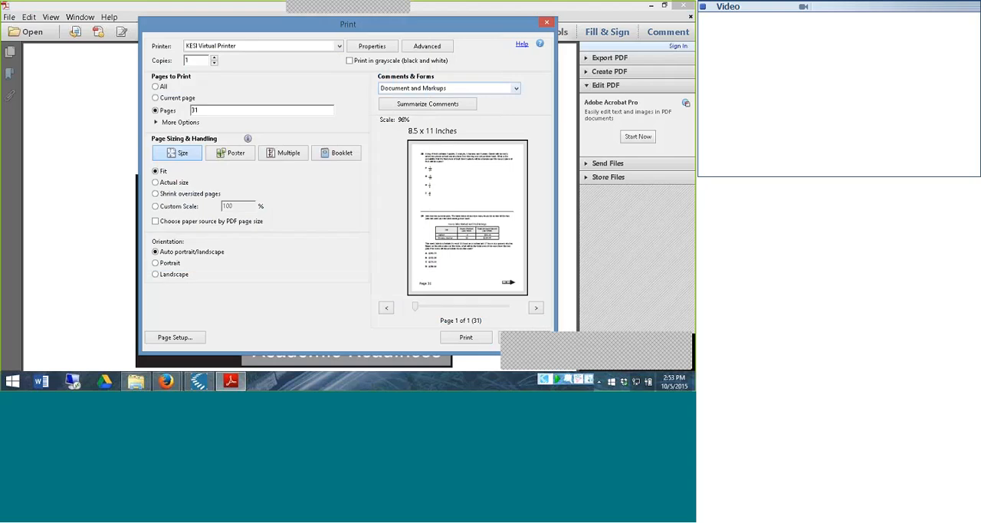
click(453, 339)
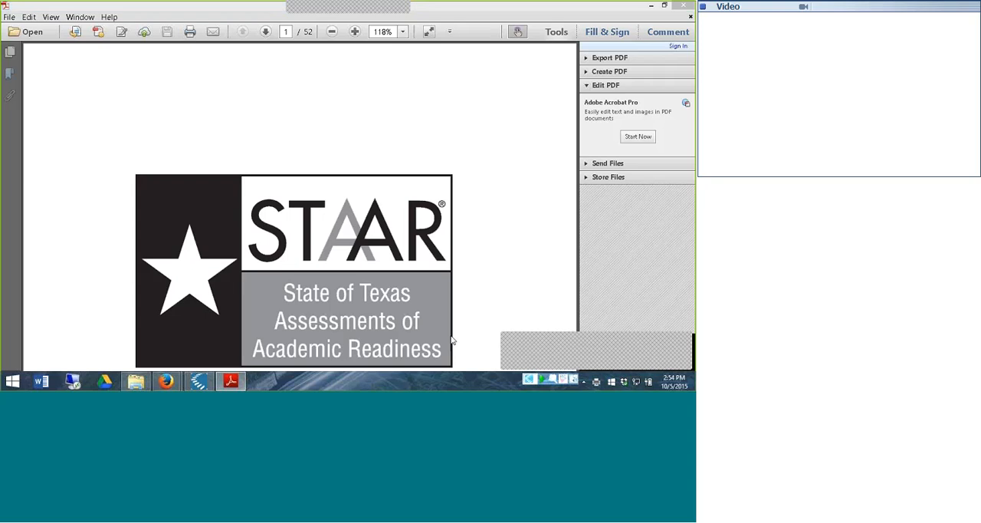
Switch to Kurzweil 3000 and apply the Test Preparation toolbar set
click(199, 381)
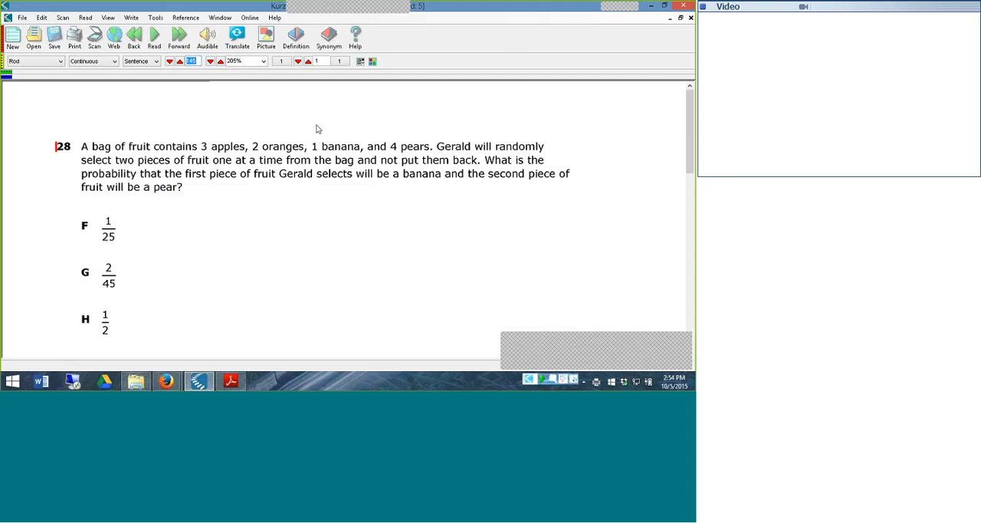
right_click(522, 37)
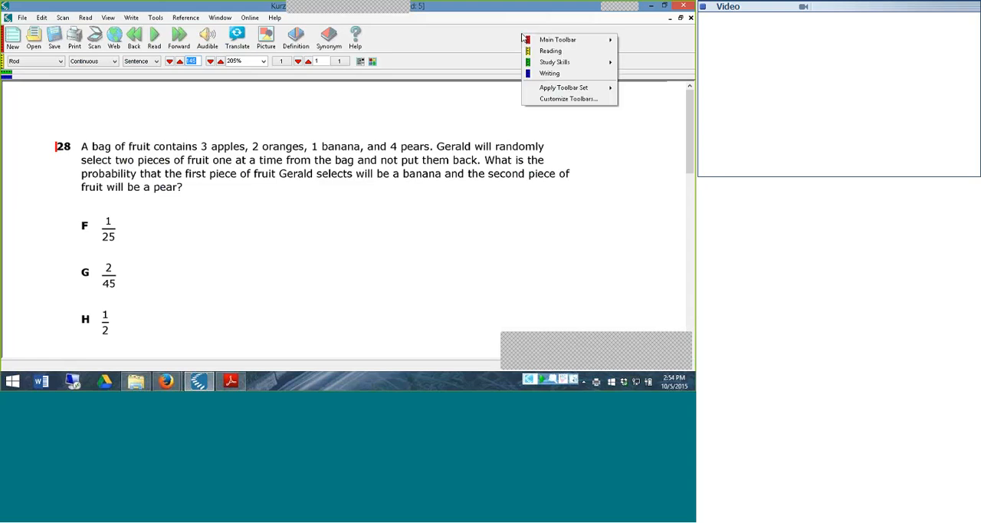
mouse_move(557, 90)
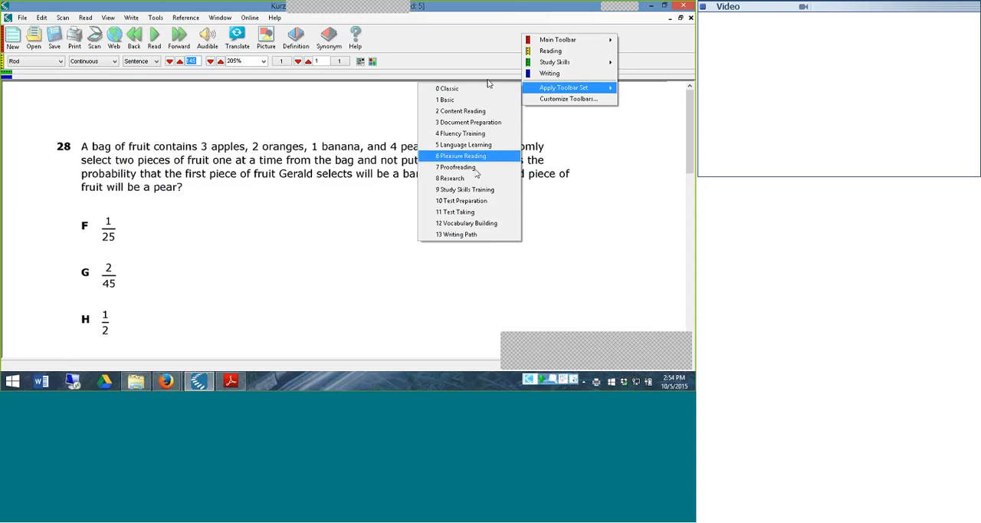
click(476, 201)
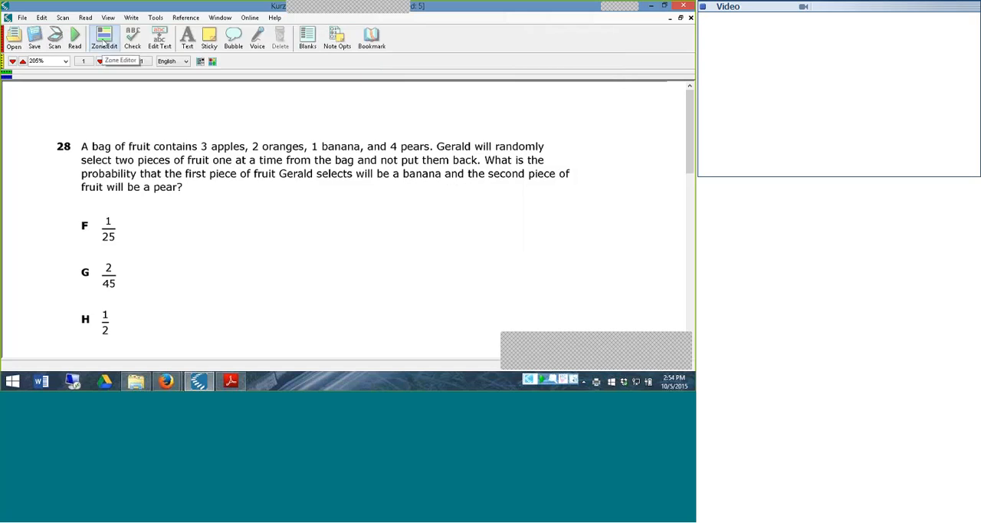
Examine the reading zones of question 28 in the Zone Editor, try Adjust Zone on answer letter F, and exit the editor
click(103, 42)
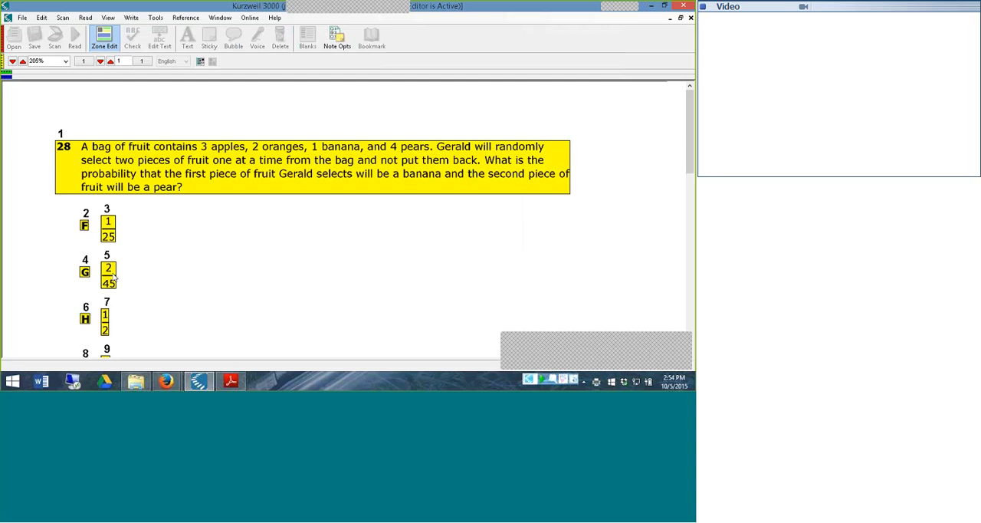
mouse_move(689, 131)
mouse_down()
mouse_move(690, 167)
mouse_move(690, 139)
mouse_up()
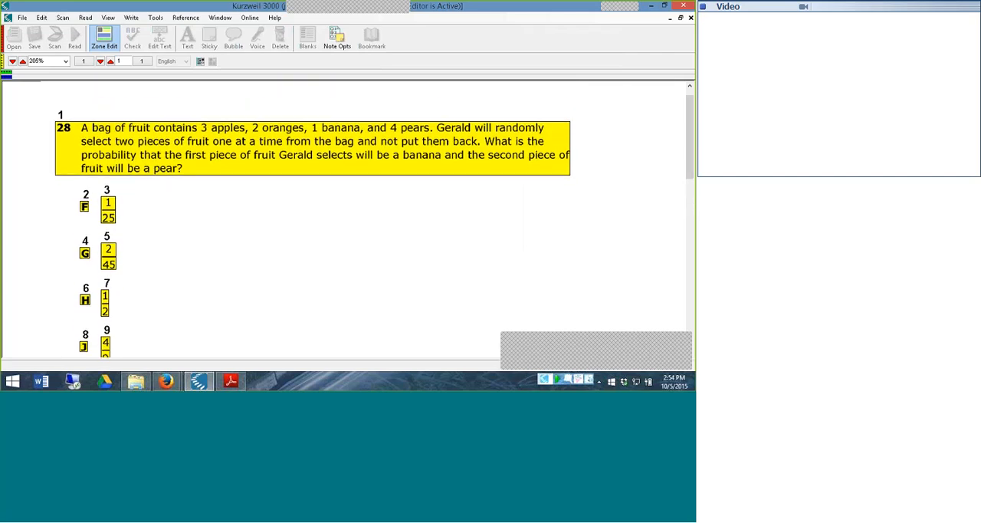
click(85, 207)
right_click(86, 208)
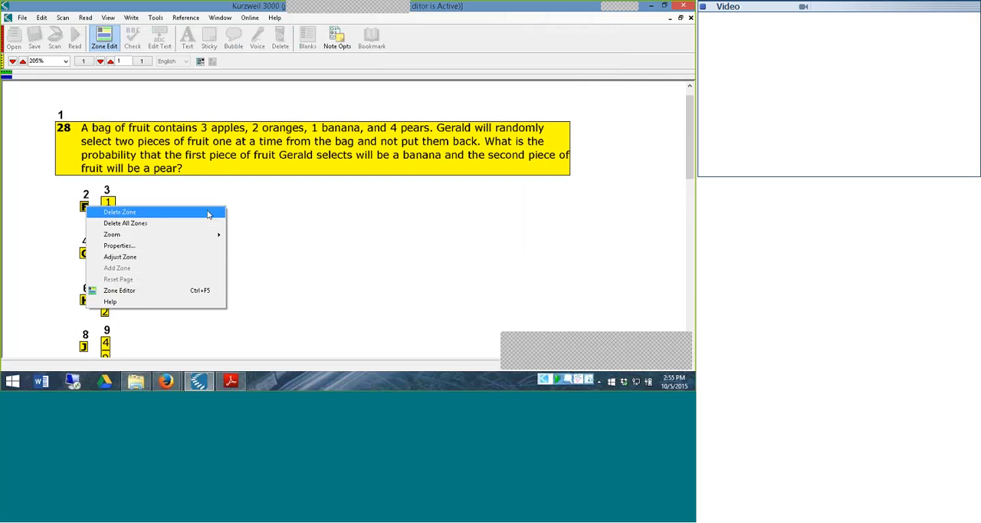
click(170, 256)
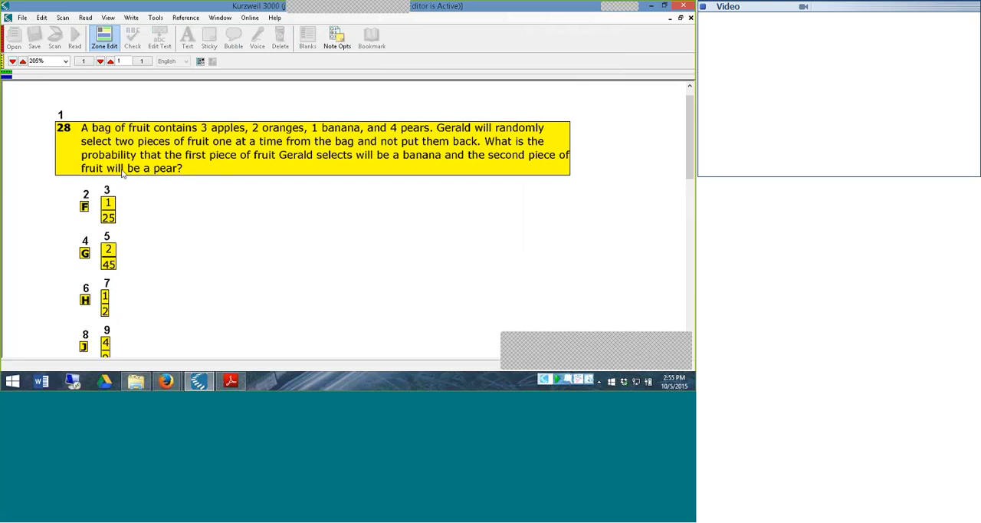
click(106, 39)
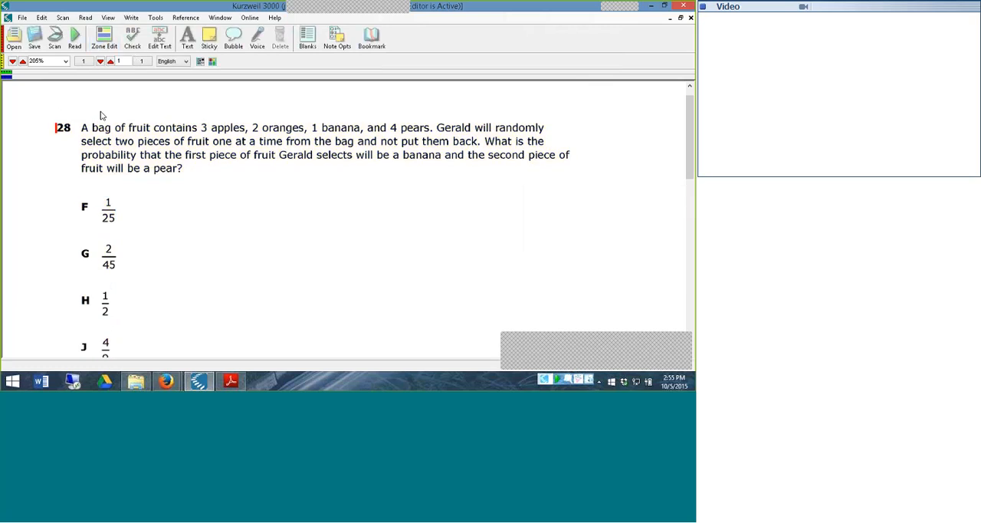